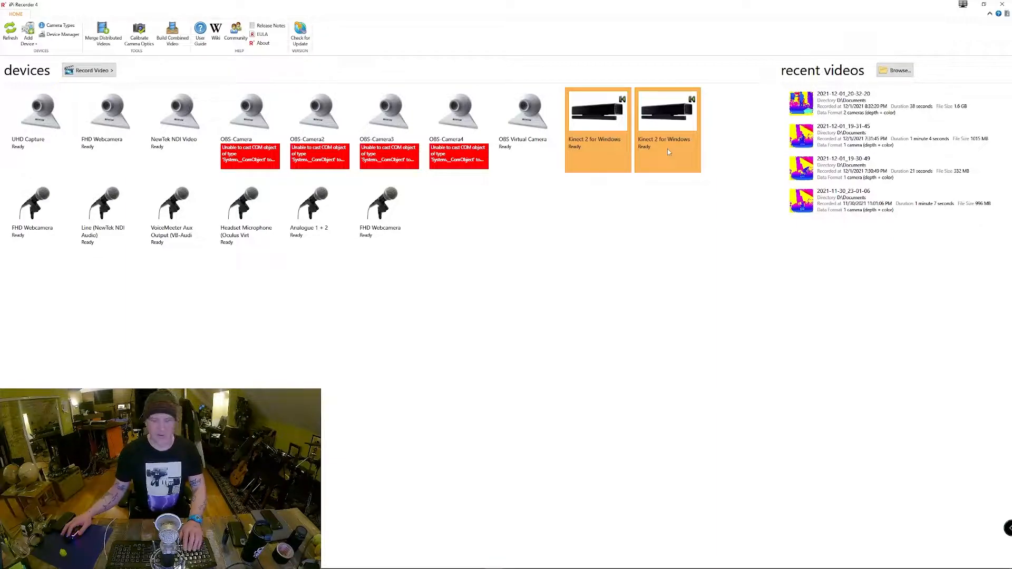
Step: Select both Kinect 2 for Windows sensors and open them for video recording
click(612, 168)
click(647, 166)
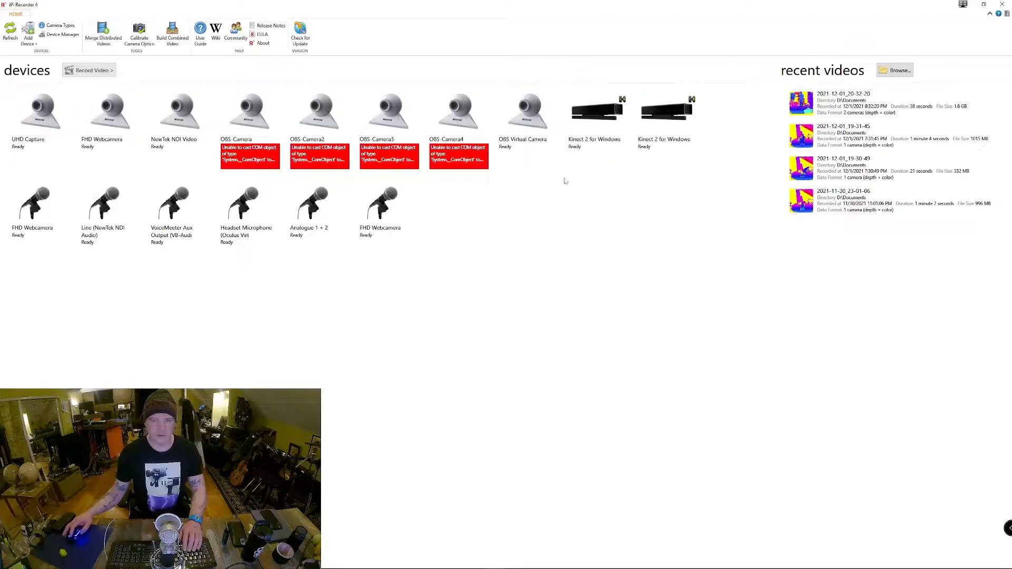
click(606, 167)
click(680, 160)
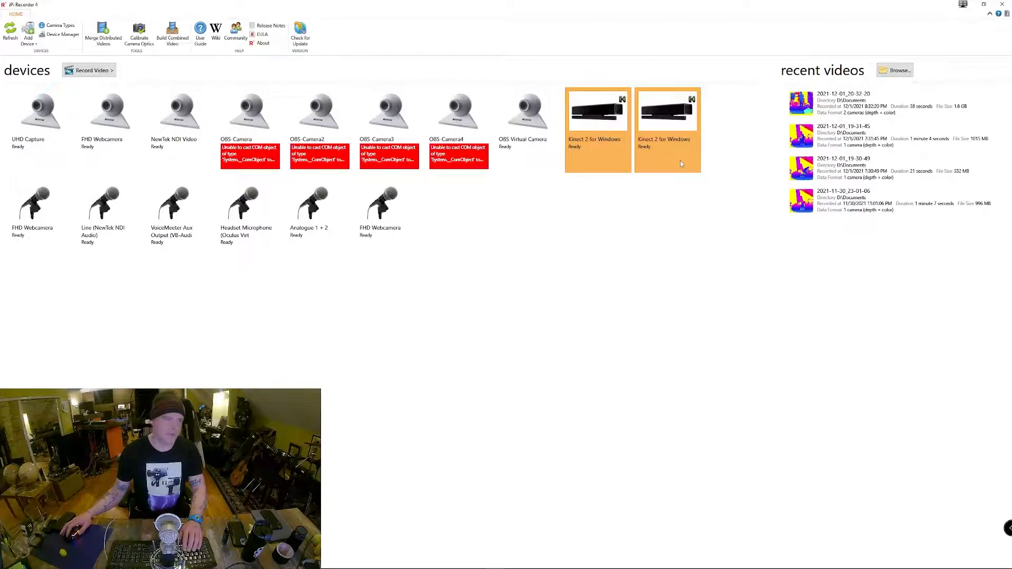
click(101, 70)
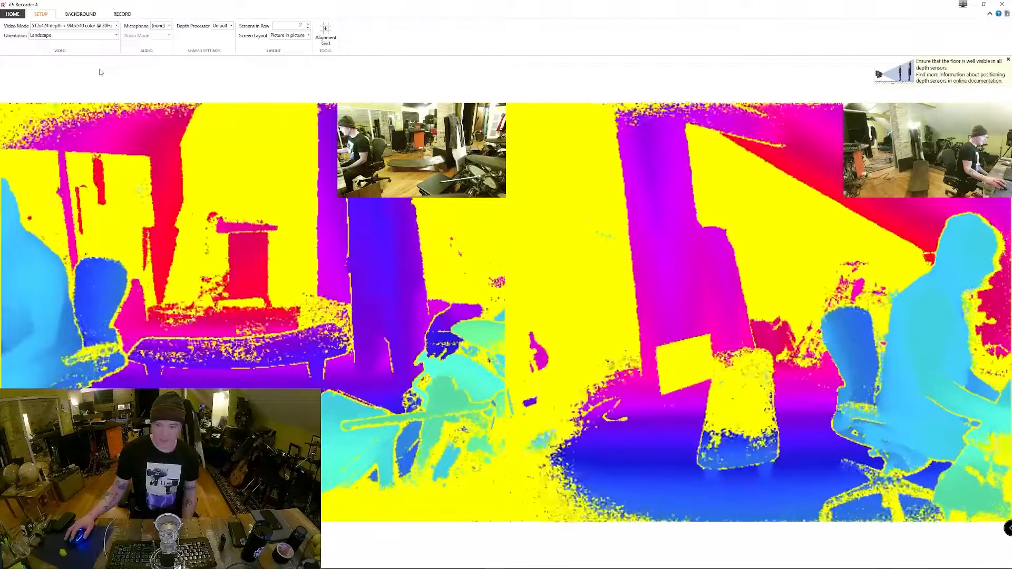
Step: Review the season outline in Word, and evaluate the background of the cleared scene in iPi Recorder
click(67, 14)
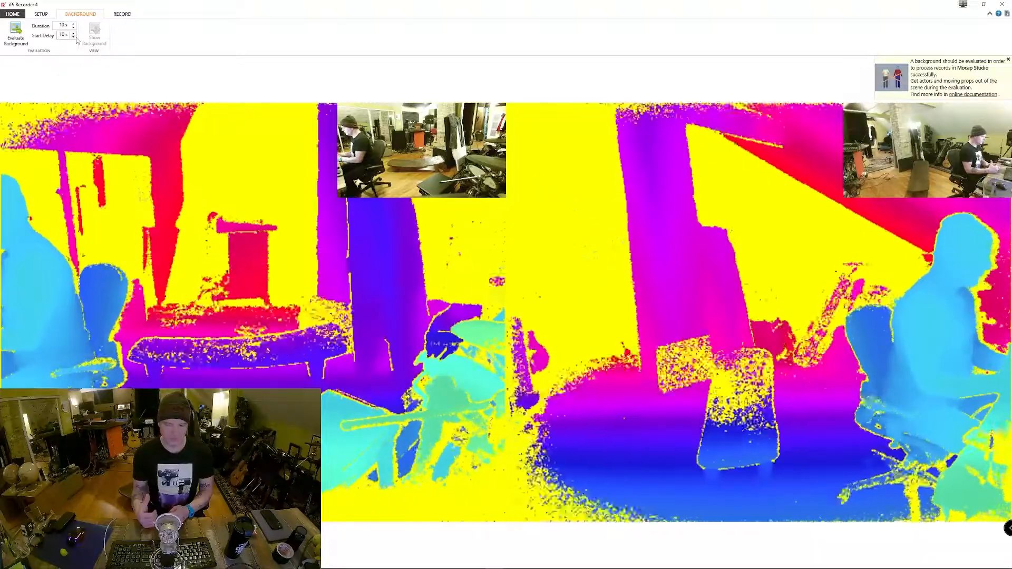
mouse_move(496, 561)
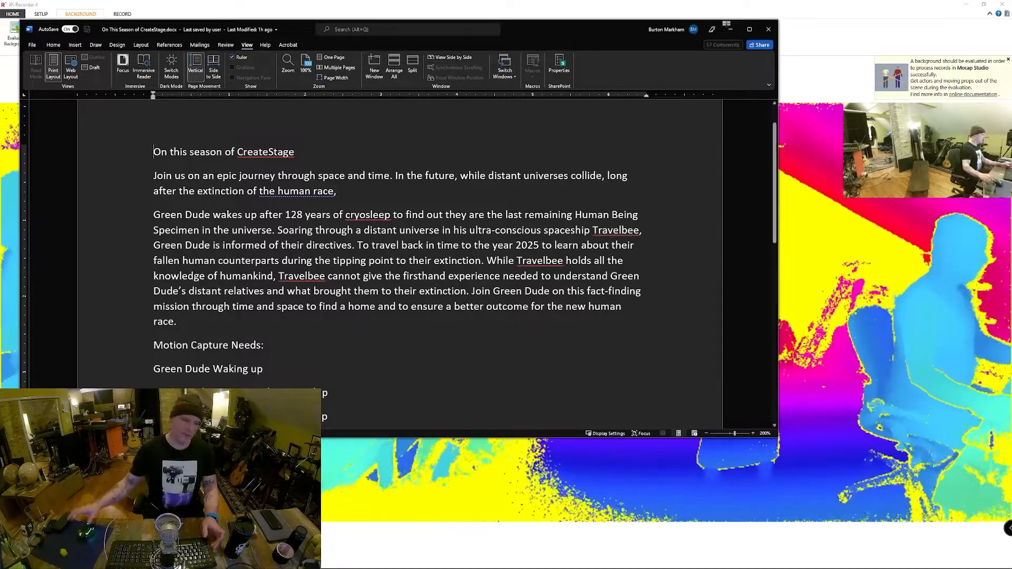
scroll(338, 361, up, 1)
scroll(338, 361, down, 2)
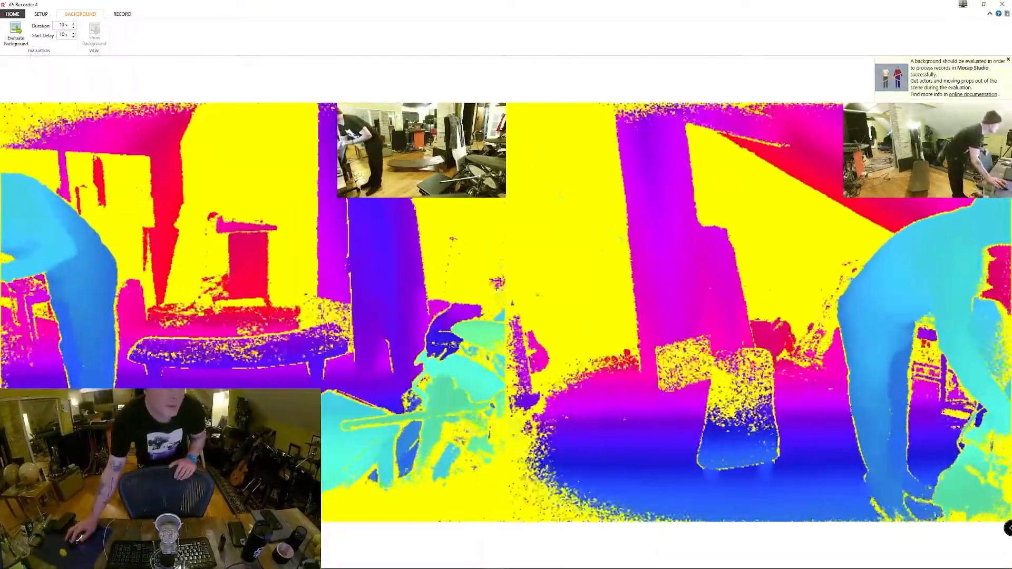
click(20, 33)
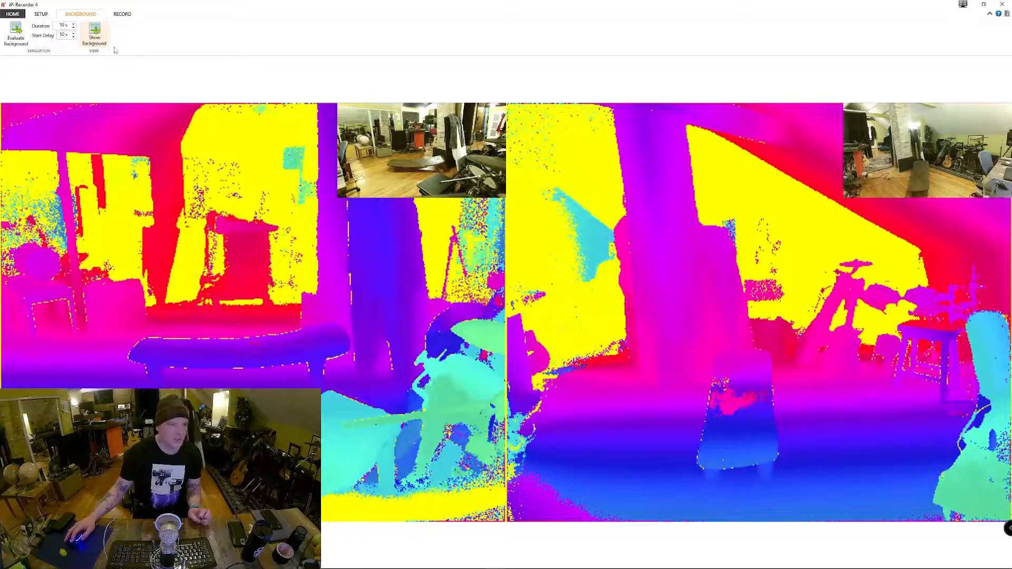
Step: Record a calibration board video of about 36 seconds with both sensors, and dismiss the recording results
click(126, 16)
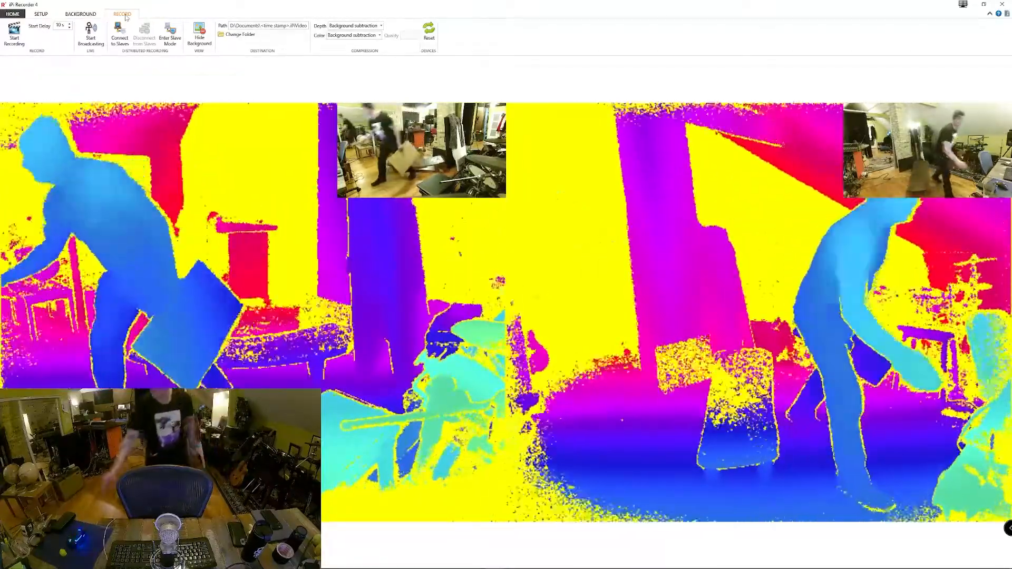
click(16, 34)
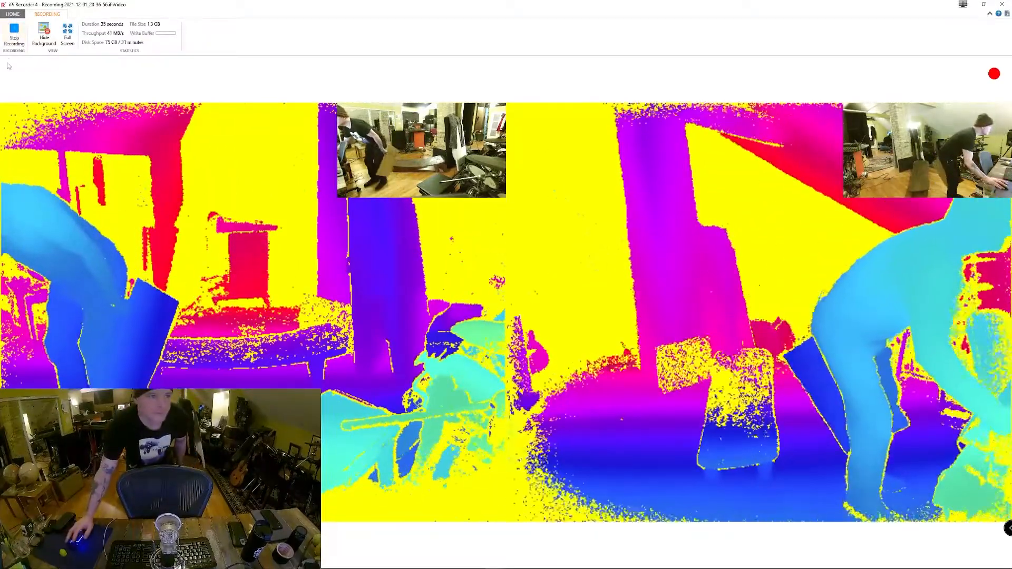
click(16, 37)
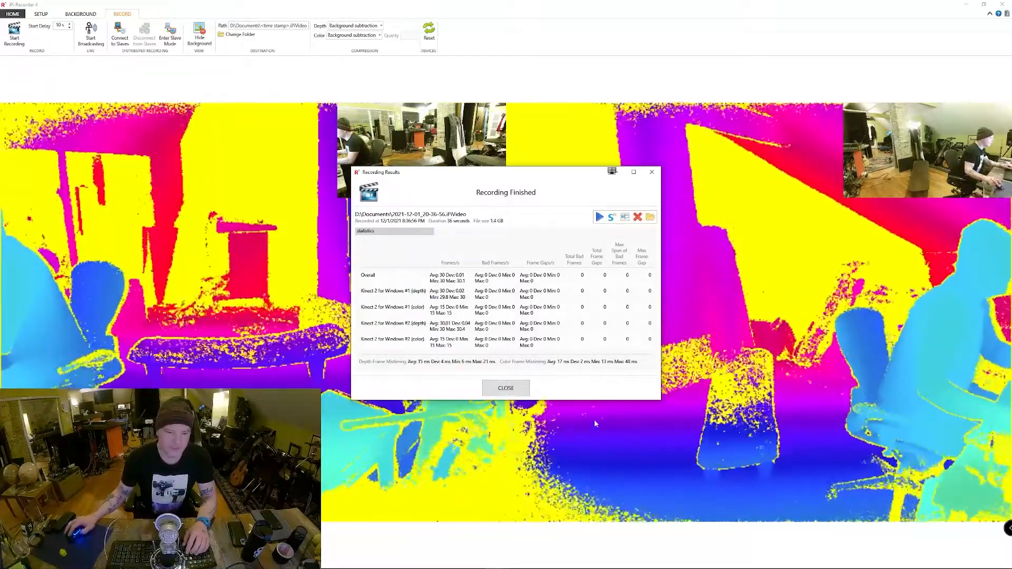
click(506, 388)
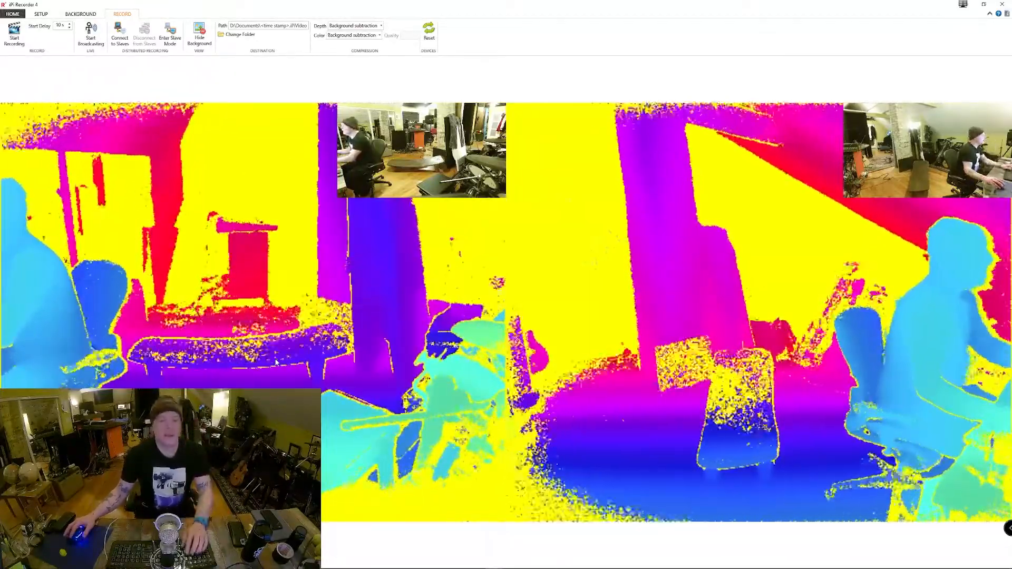
Step: Launch iPi Mocap Studio on the remote computer and continue with the free trial
mouse_move(276, 363)
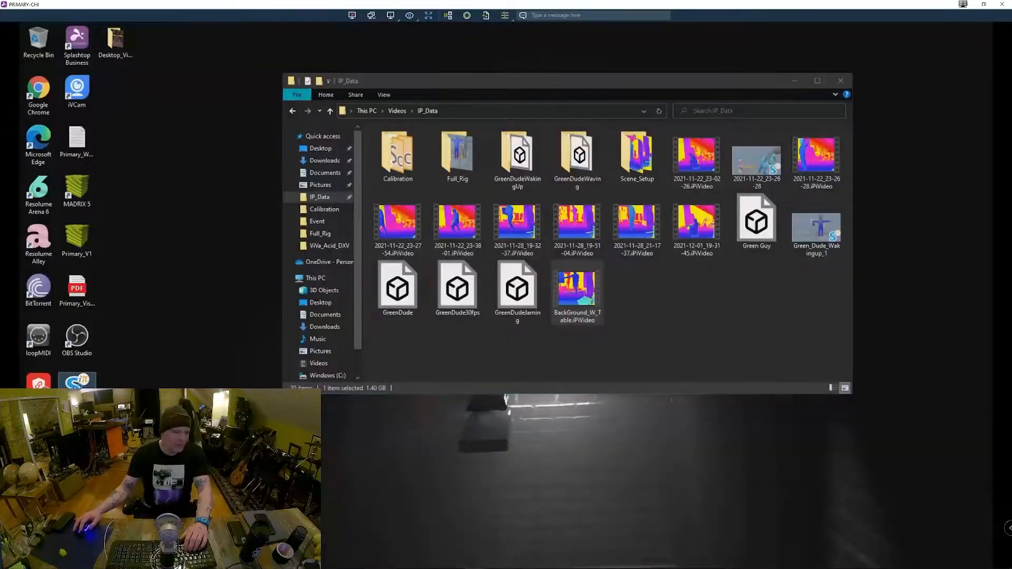
double_click(75, 388)
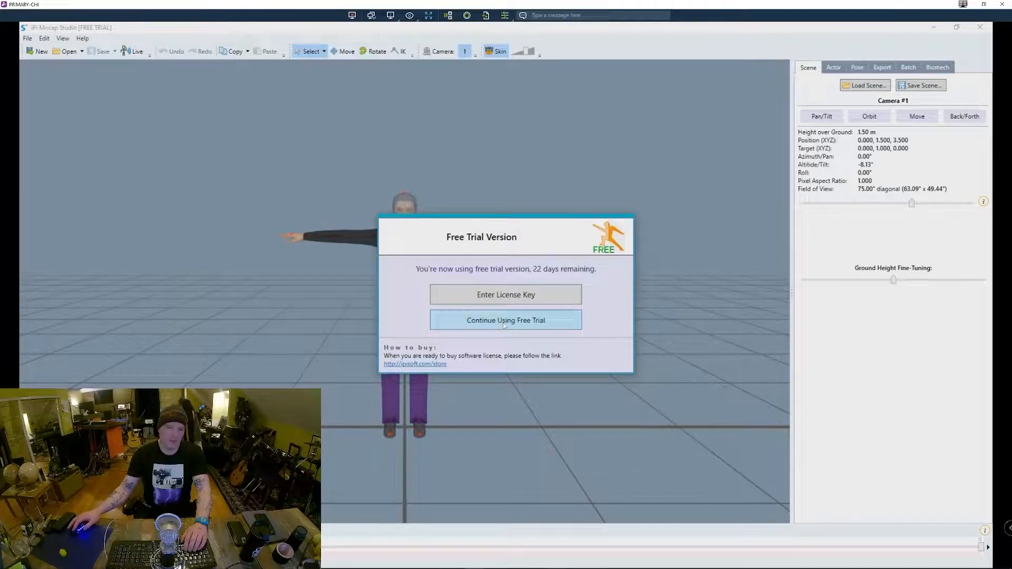
click(505, 323)
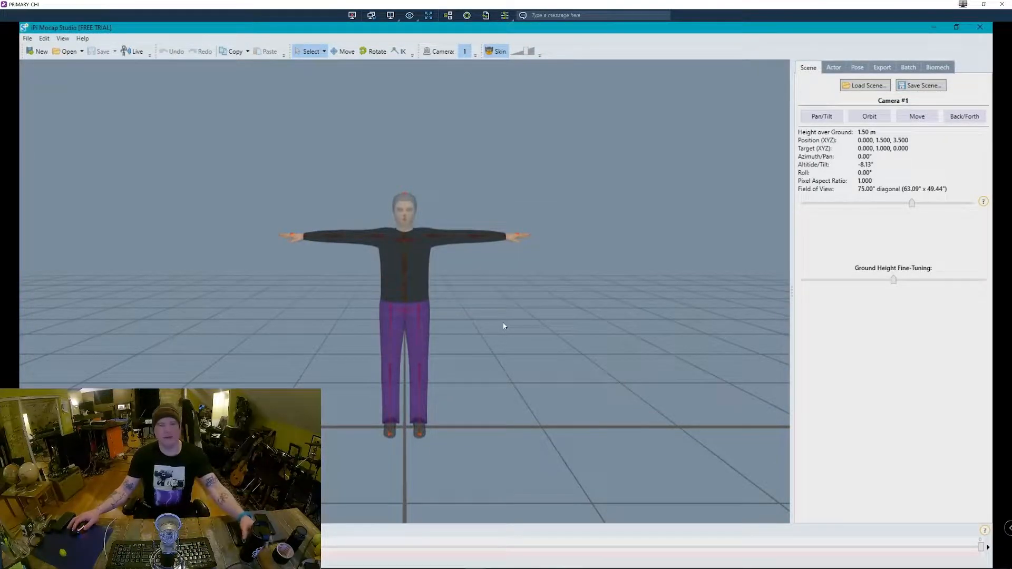
Step: Create a new calibration project from BackGround_W_Table.iPiVideo
click(40, 52)
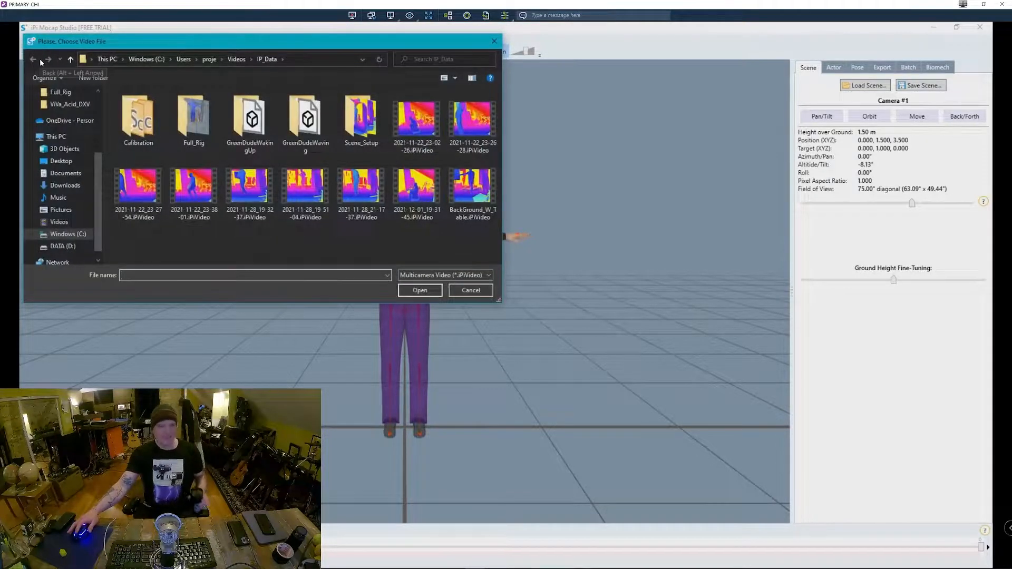
click(466, 197)
click(433, 291)
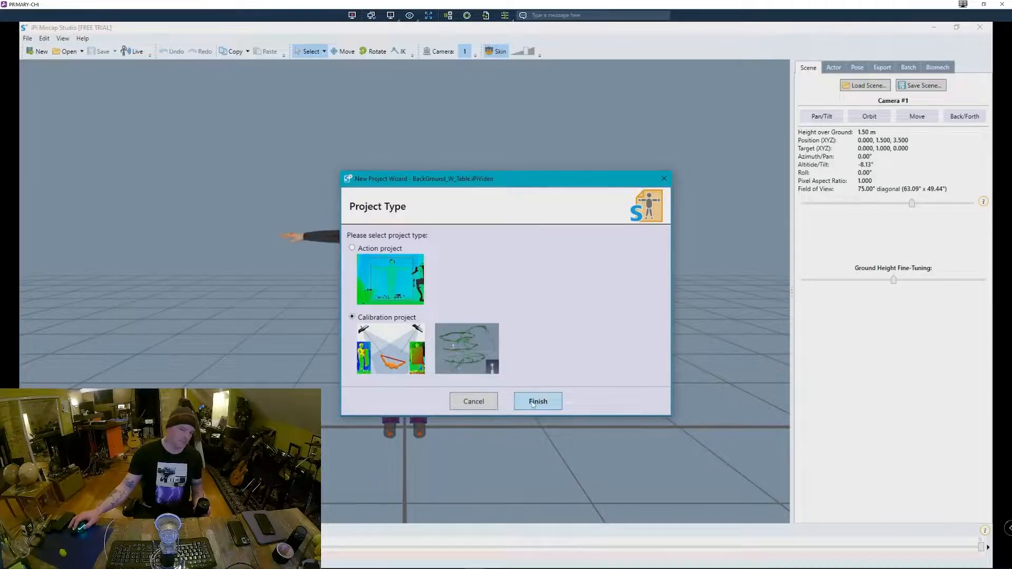
click(538, 402)
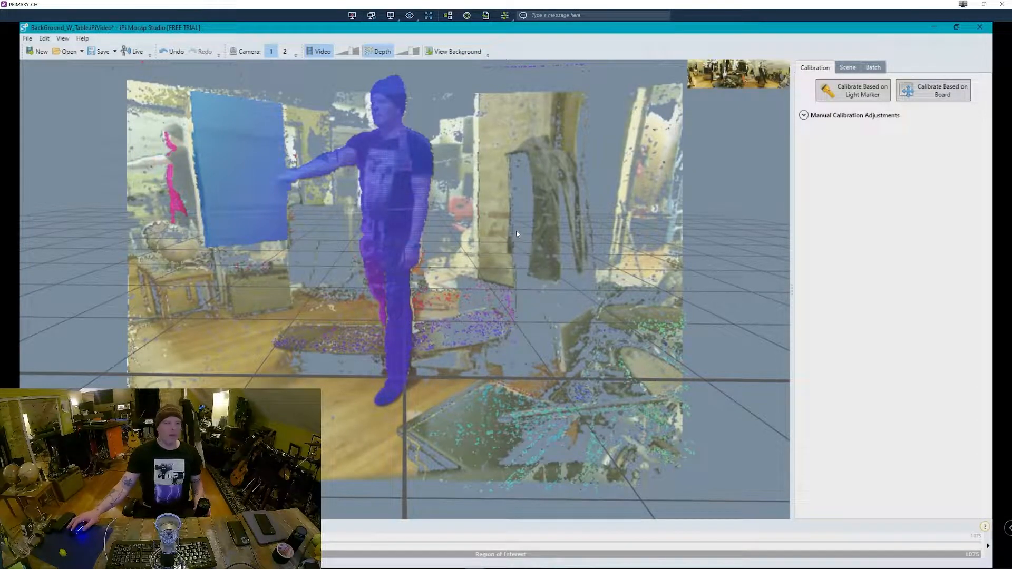
Step: Show depth from all sensors and hide the color video in the viewport
click(63, 38)
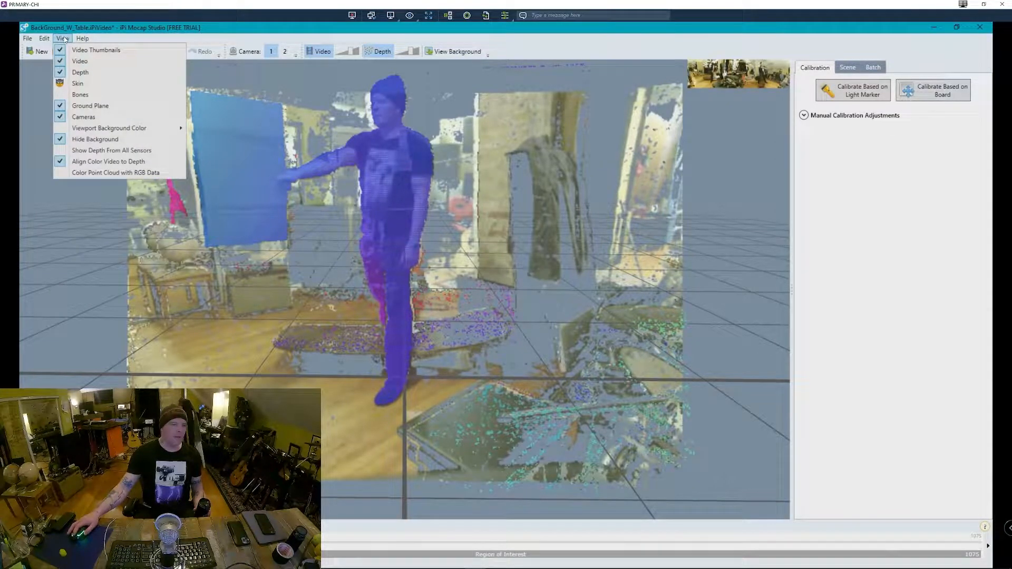
click(132, 153)
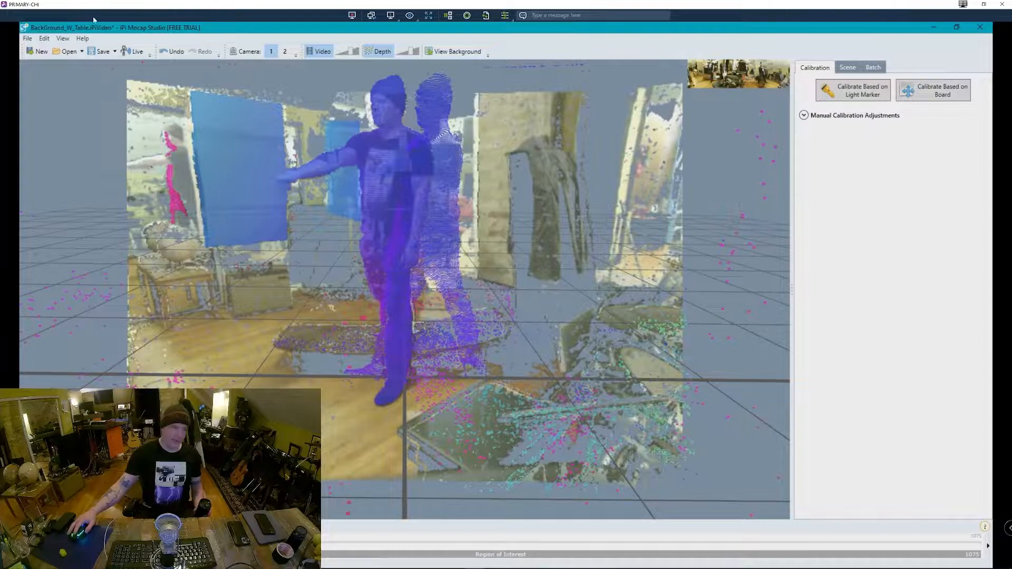
click(64, 39)
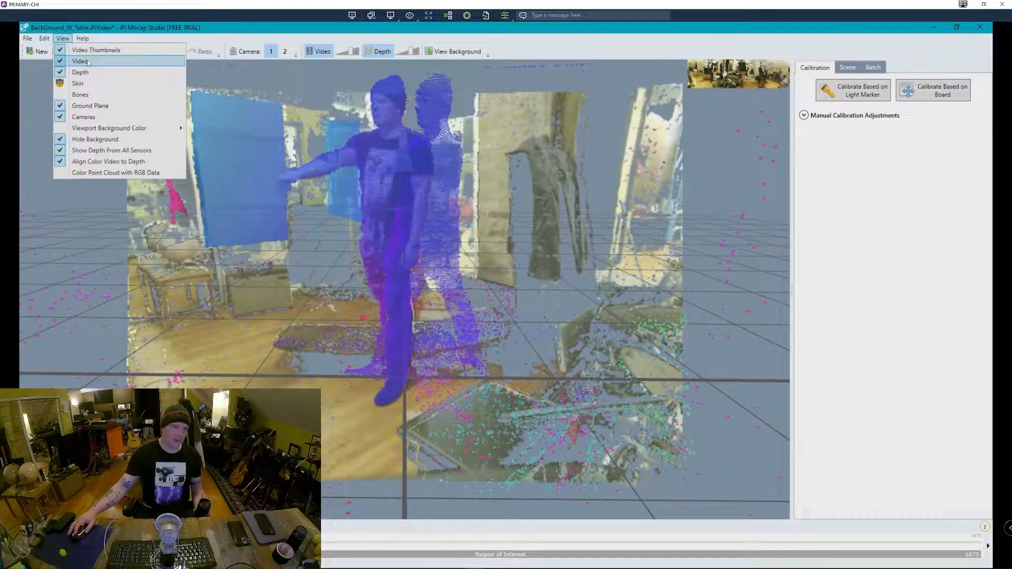
click(80, 61)
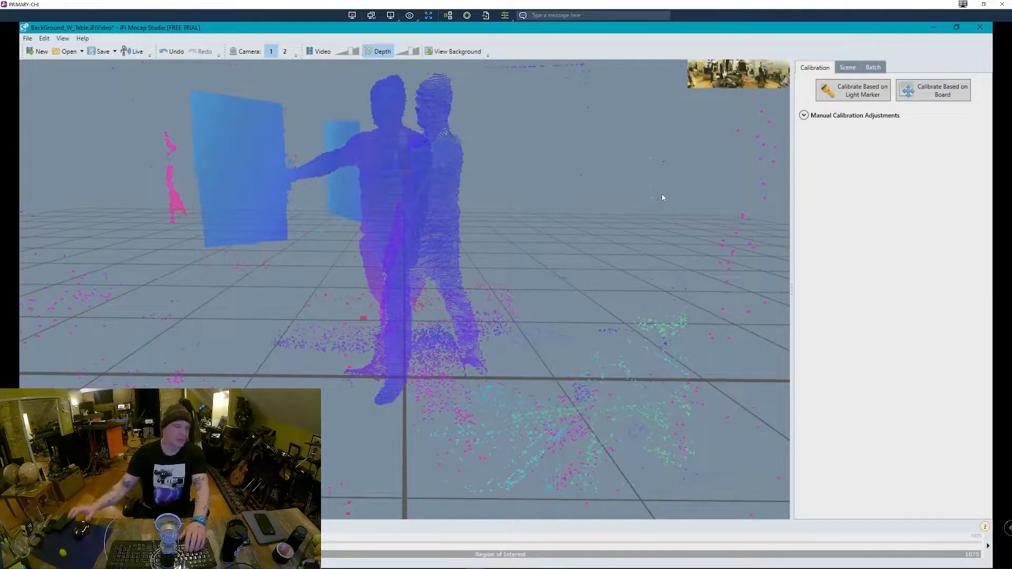
Step: Try to calibrate the sensors based on the board, and close the project without saving changes
click(943, 91)
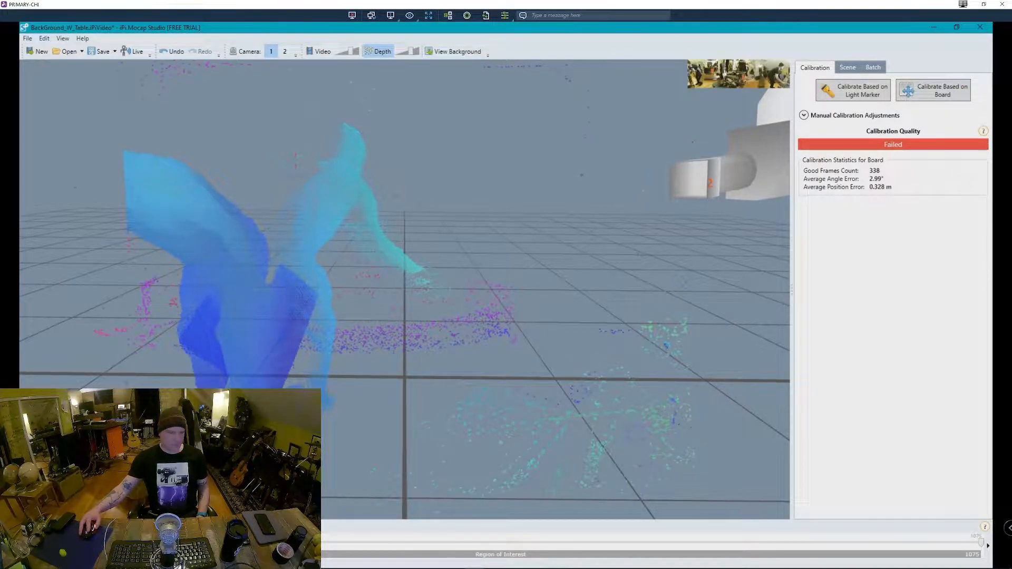
click(980, 28)
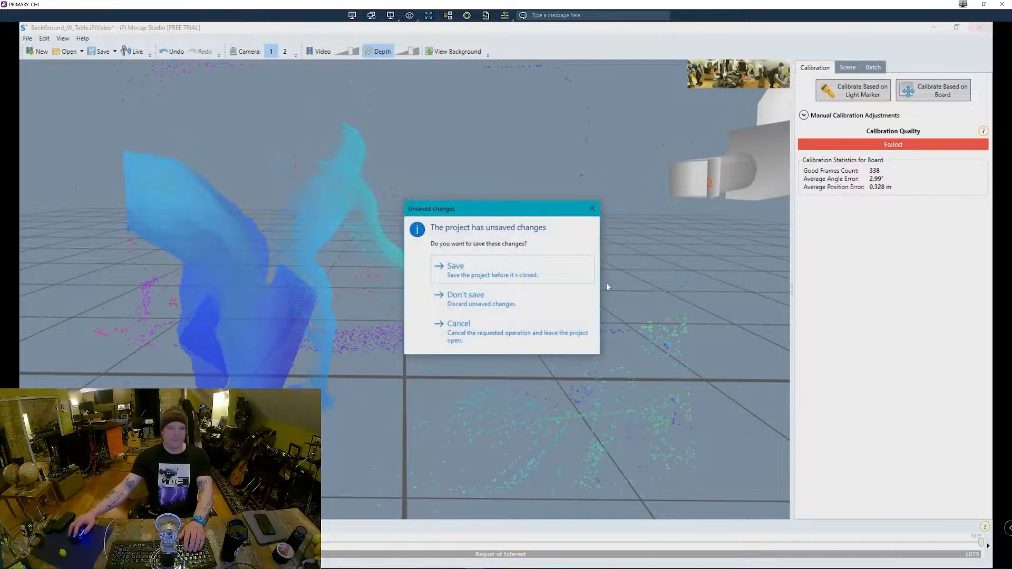
click(486, 305)
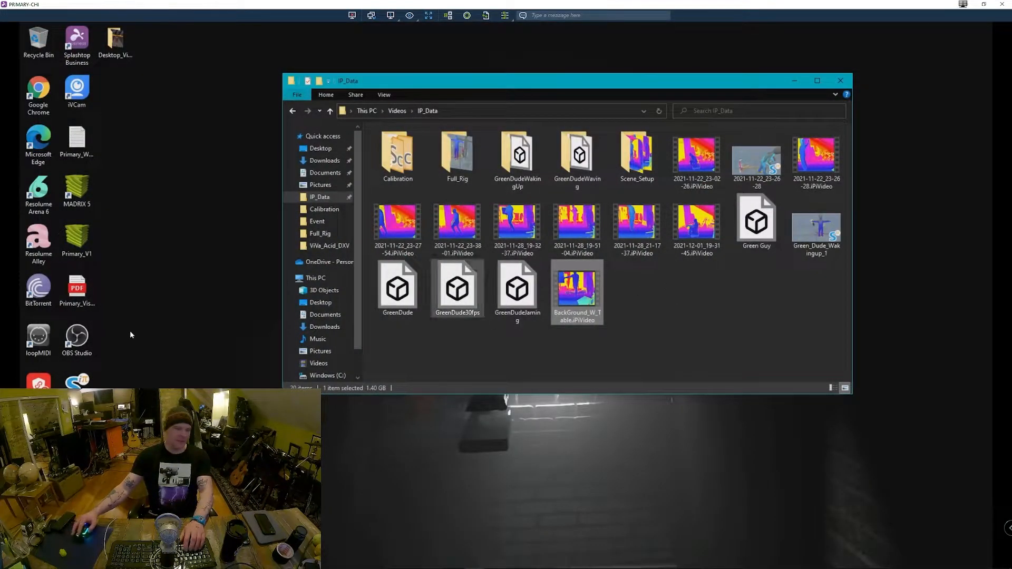
Step: Relaunch iPi Mocap Studio in free trial mode and create a calibration project from BackGround_W_Table.iPiVideo
click(77, 381)
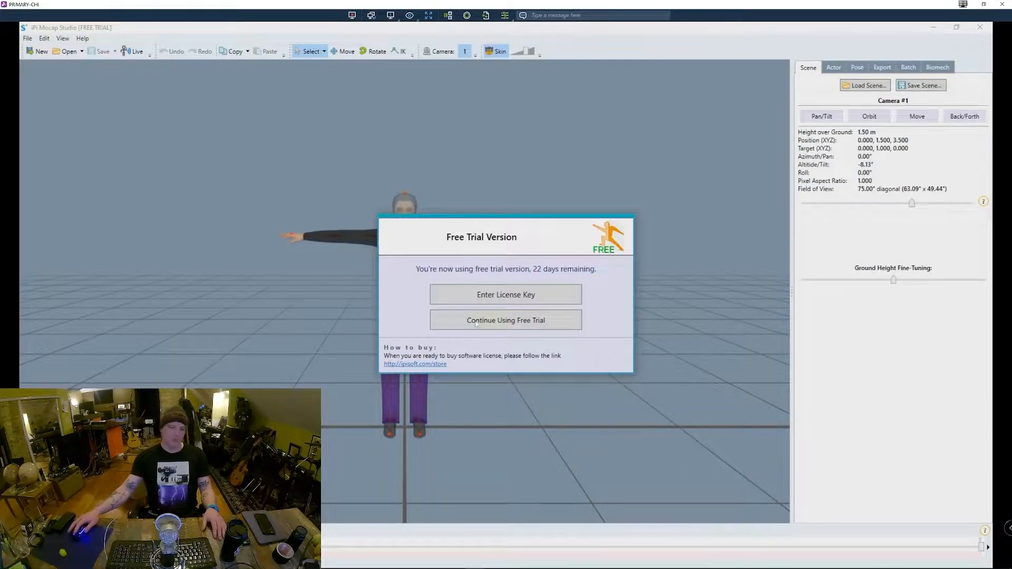
click(476, 321)
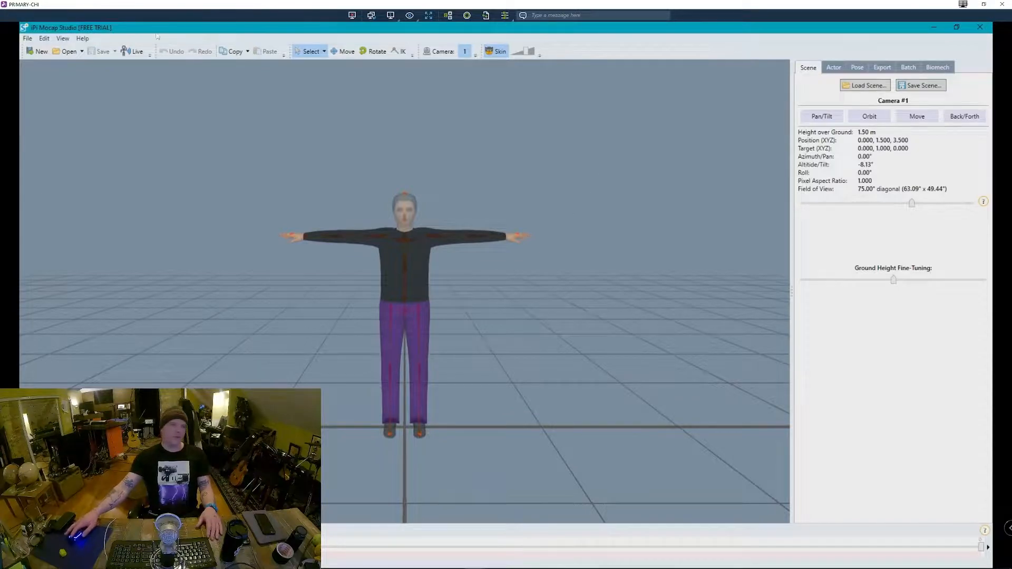
click(31, 52)
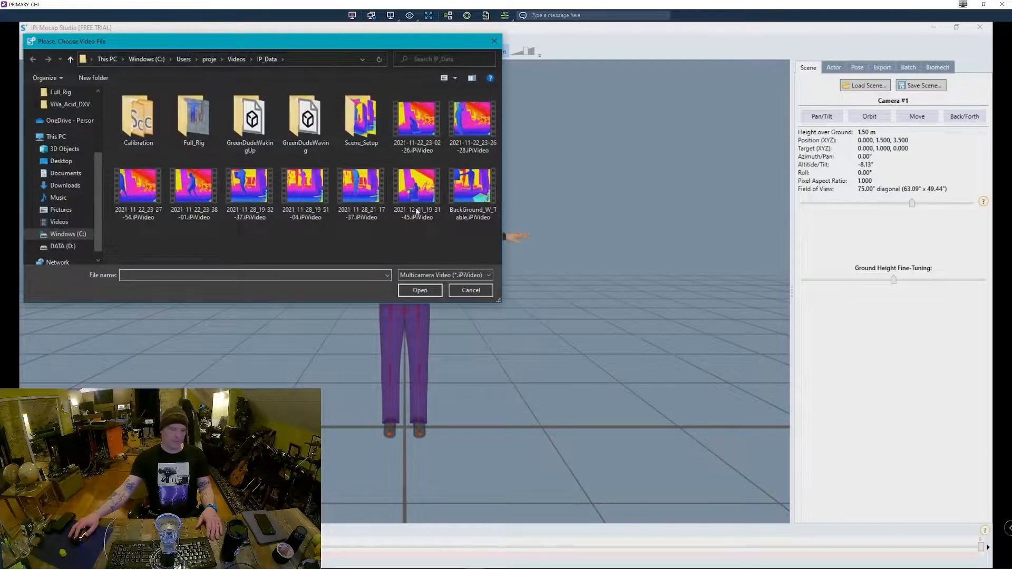
click(490, 185)
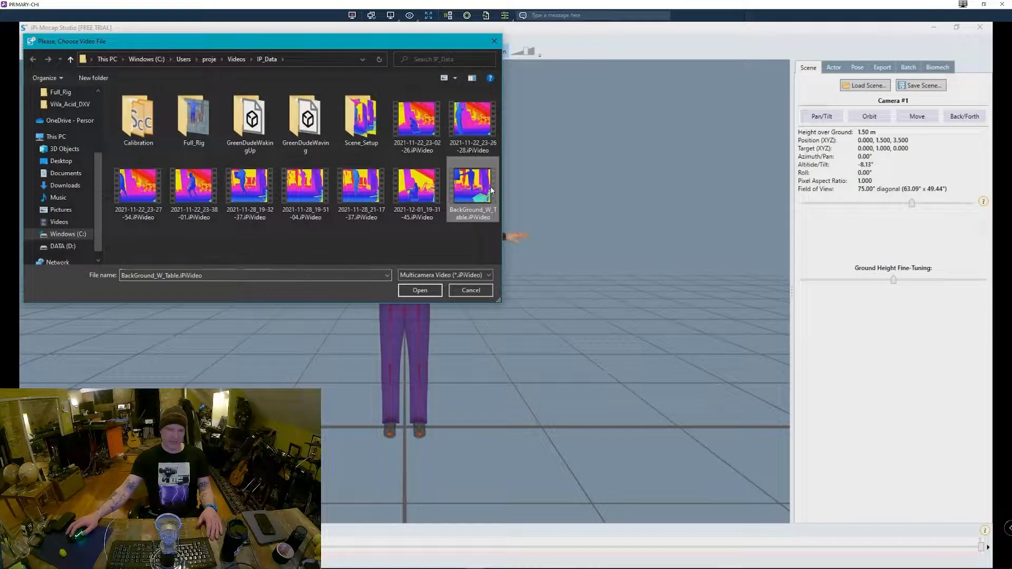
click(430, 291)
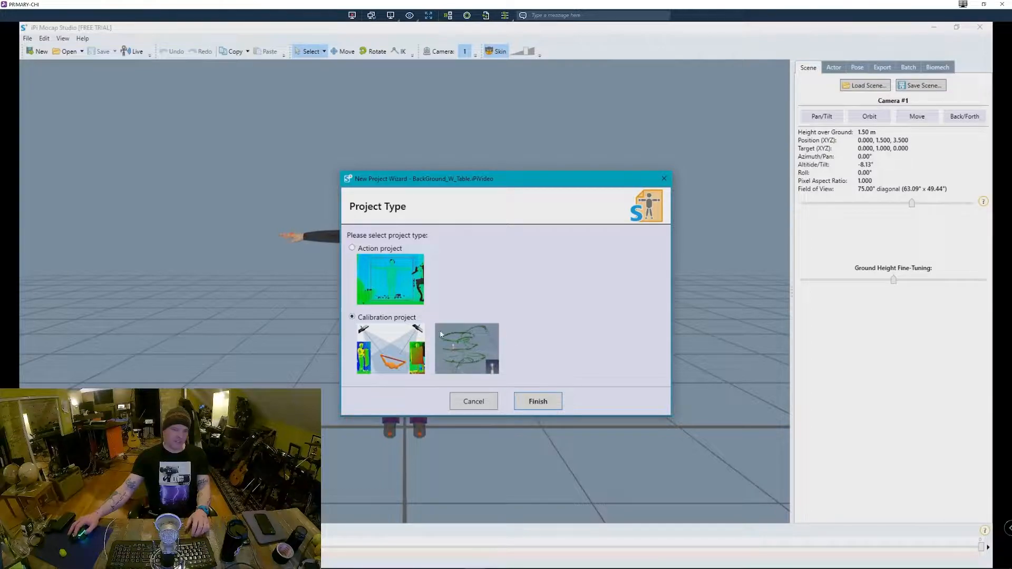
click(538, 402)
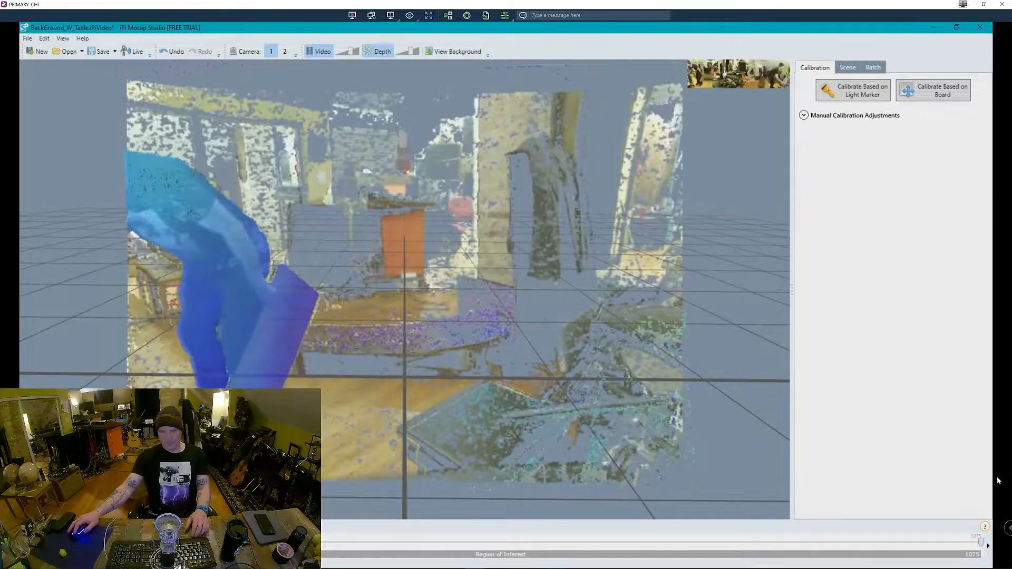
Step: Trim the end of the region of interest to frame 972 and return the playhead to the start
drag(969, 488, 890, 511)
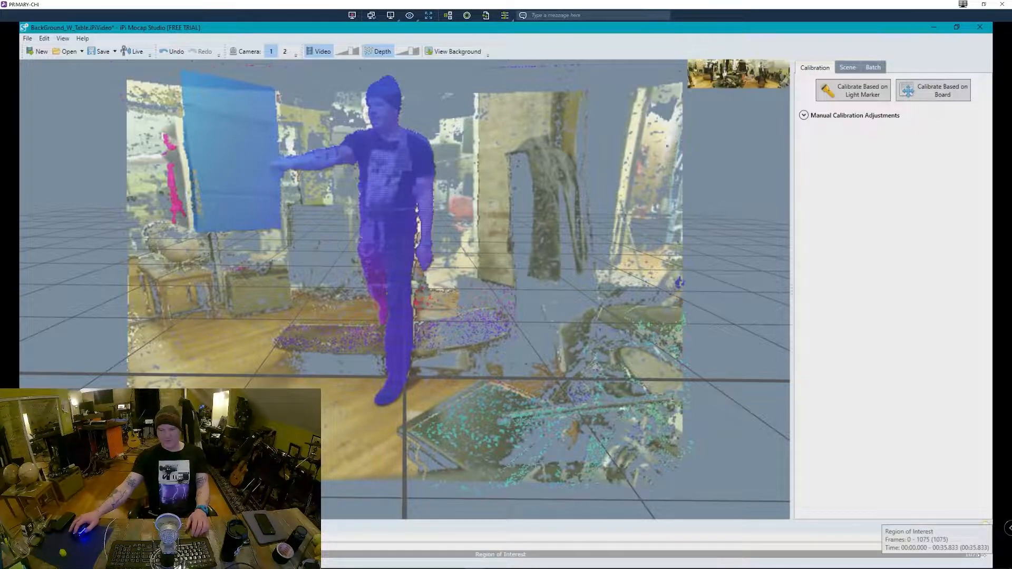
drag(980, 556, 893, 567)
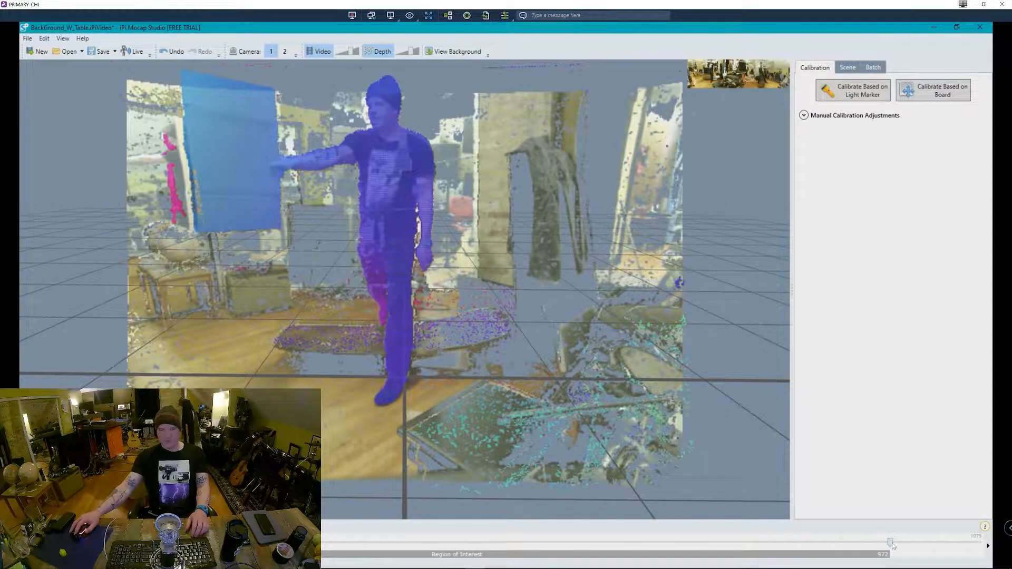
drag(891, 543, 339, 565)
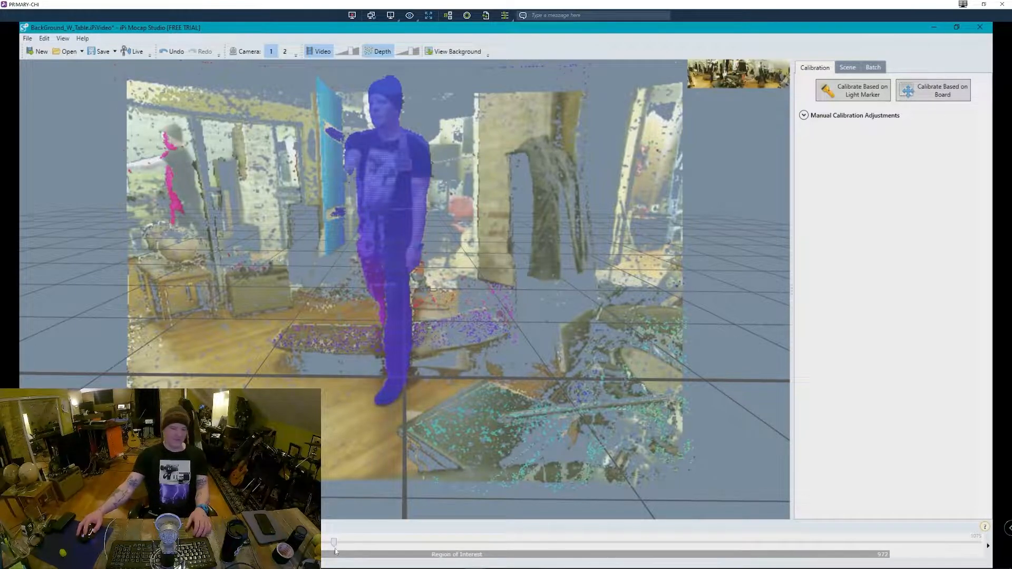
drag(336, 544, 263, 544)
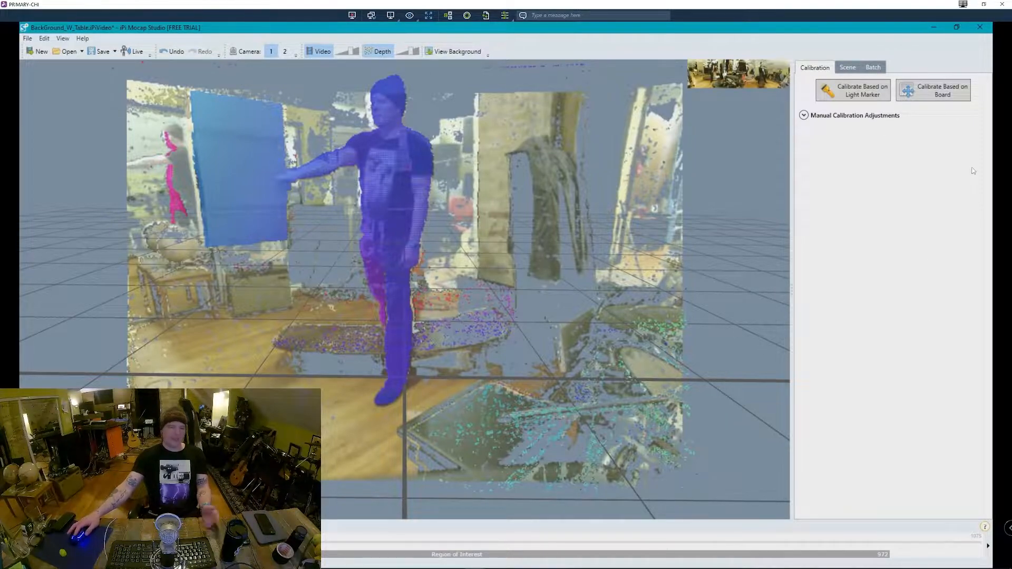
Step: Show depth from all sensors in the viewport and calibrate the sensors based on the board
click(72, 40)
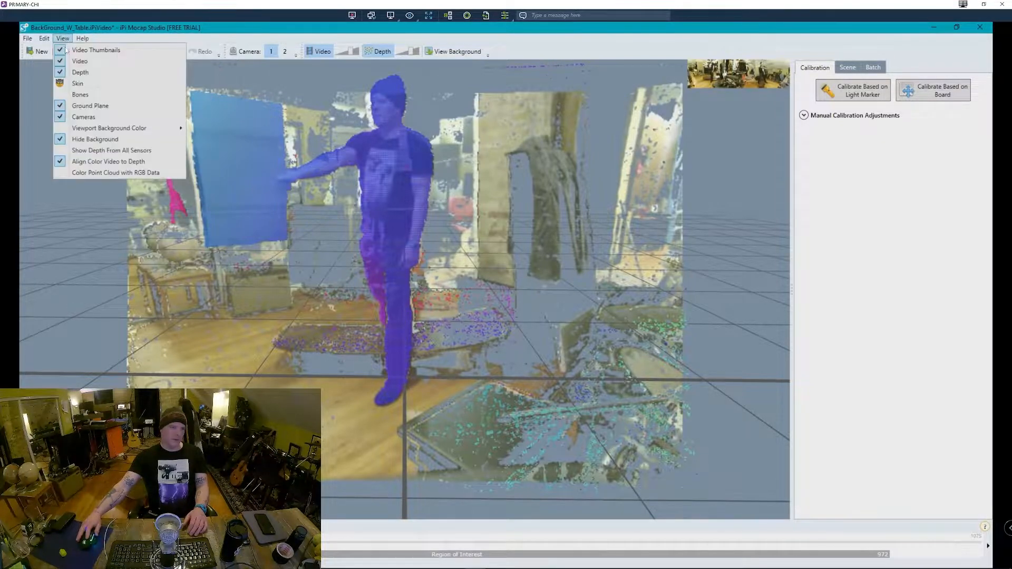
click(104, 151)
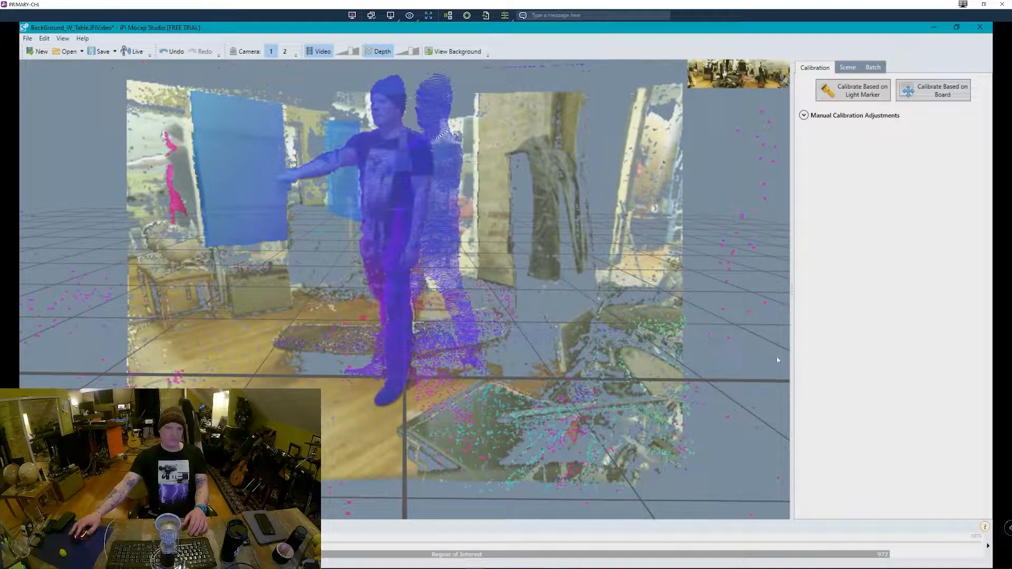
click(947, 92)
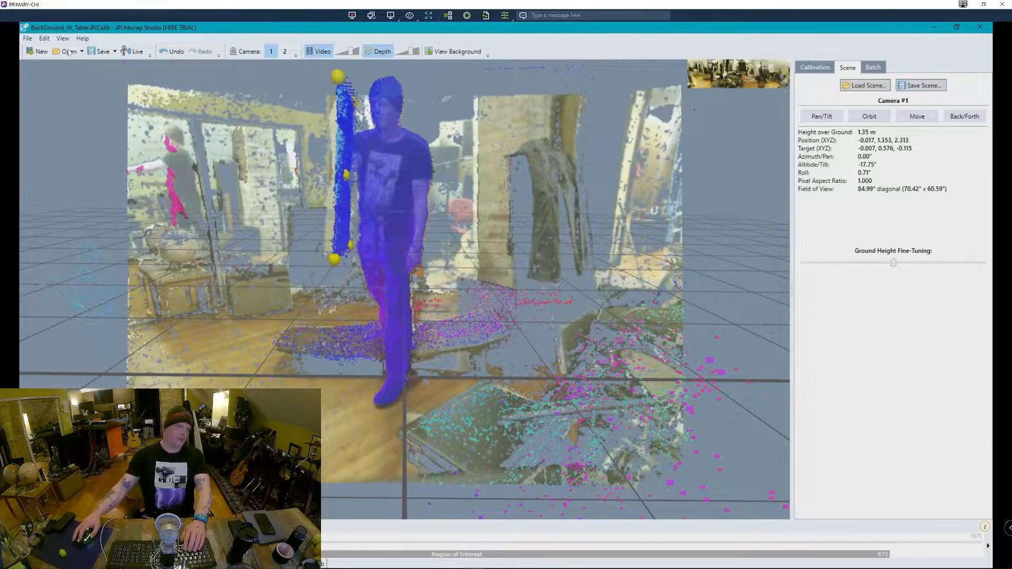
Step: Save the calibration project as BackGround_W_Table in the Calibration folder of IP_Data
click(27, 39)
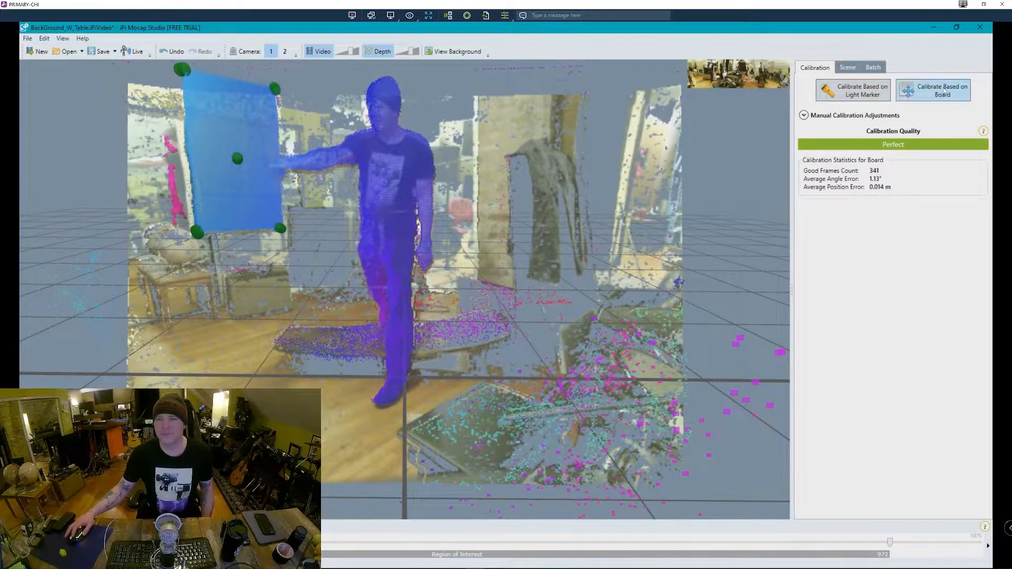
click(27, 39)
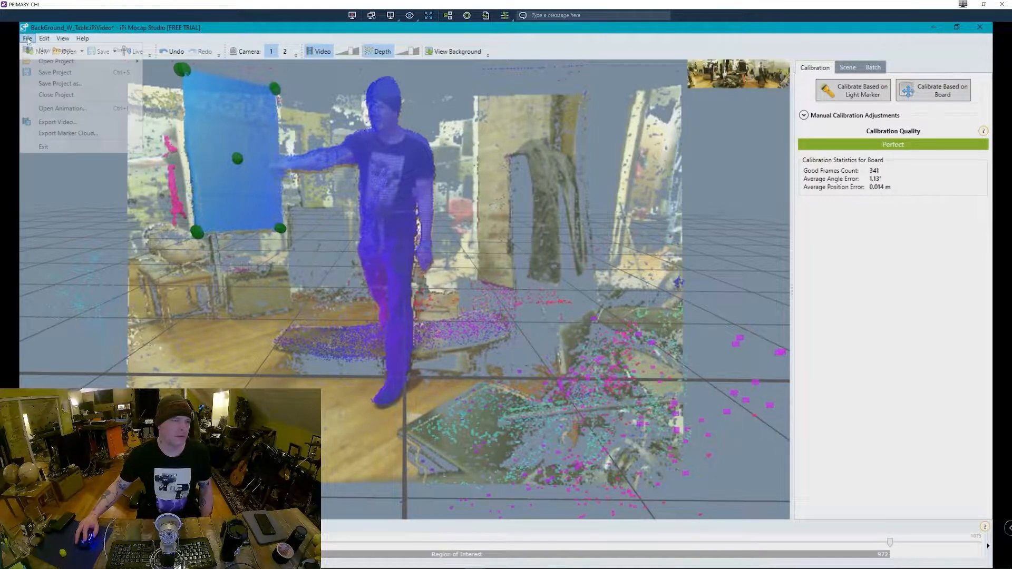
click(71, 83)
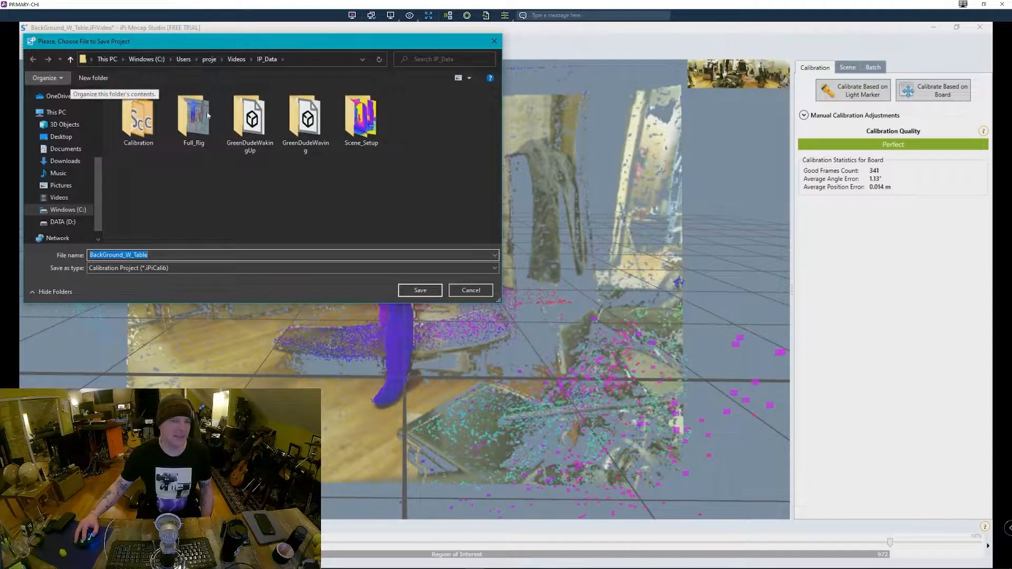
double_click(351, 123)
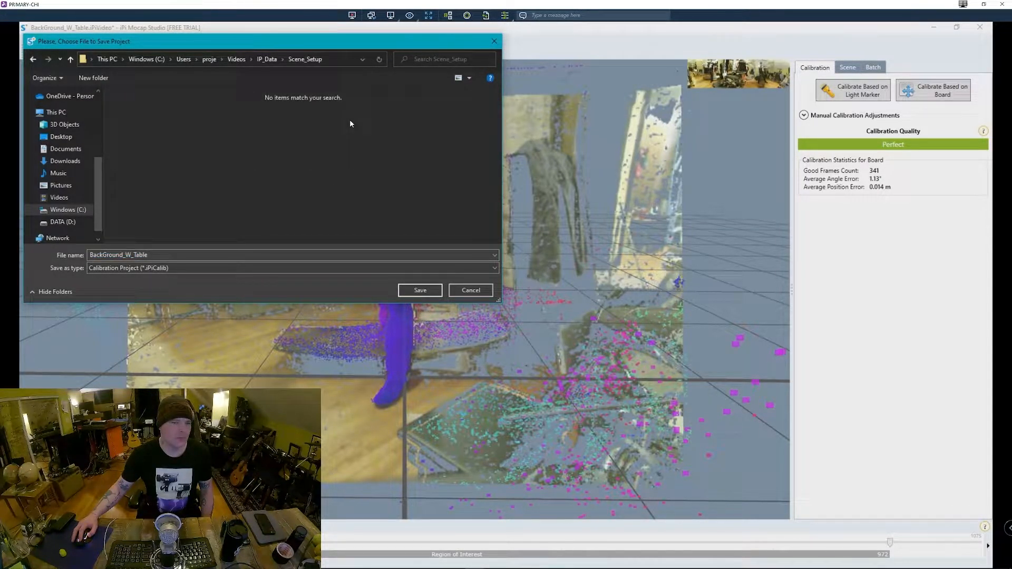
click(71, 60)
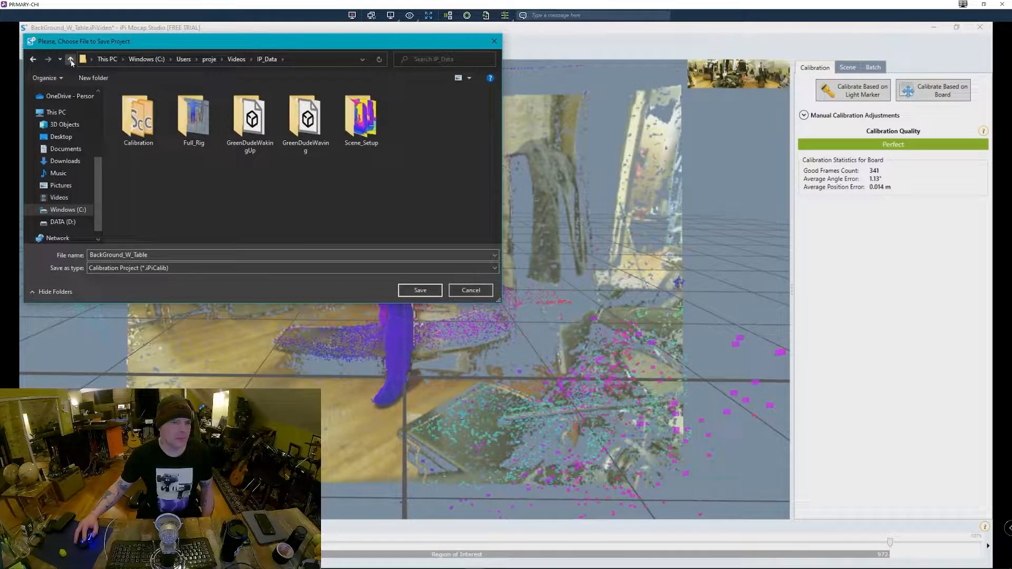
double_click(138, 116)
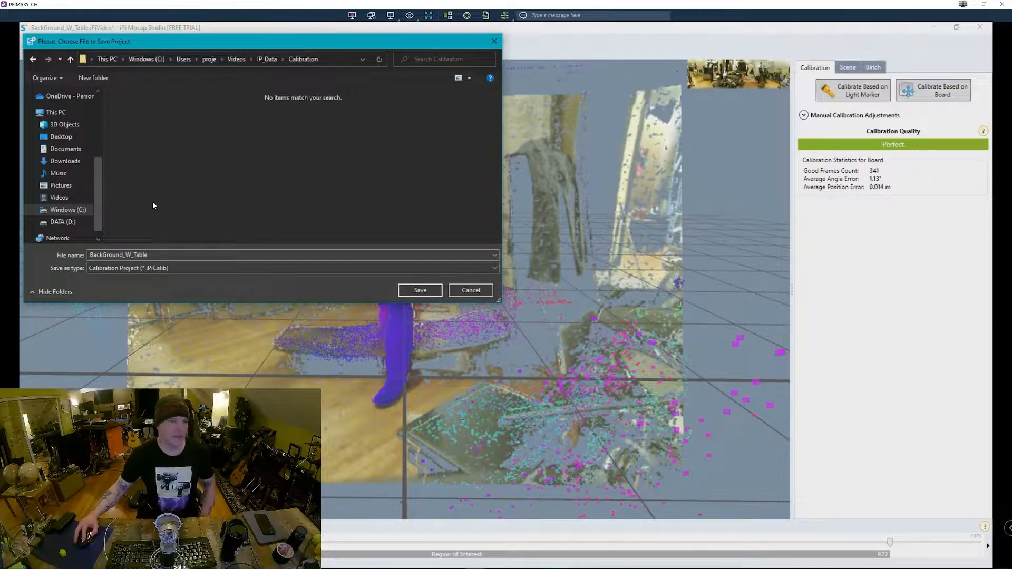
click(420, 291)
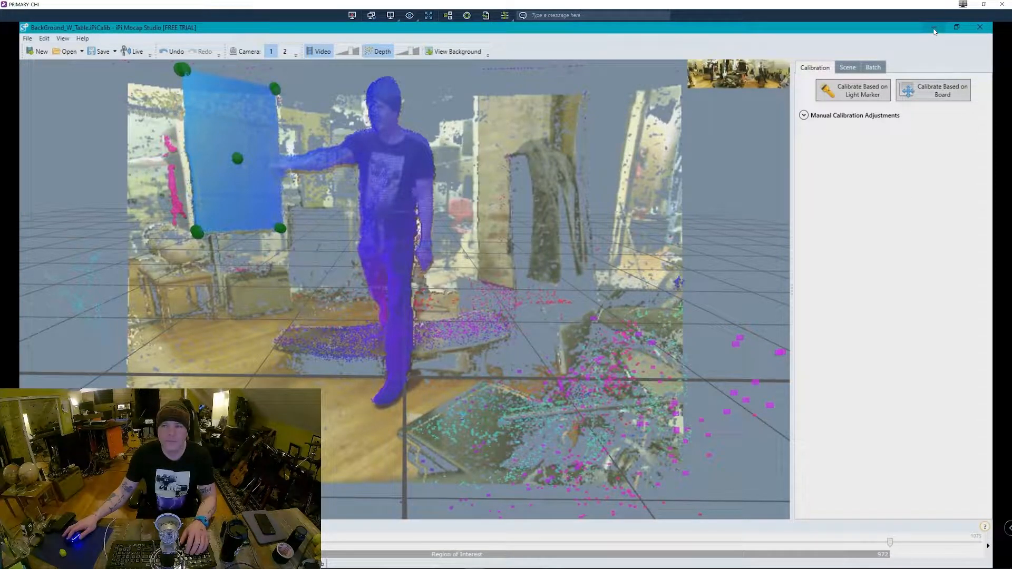
Step: Leave the remote session, close the iPi Recorder home window, and bring up the iPi Recorder window with the two live depth views
click(973, 7)
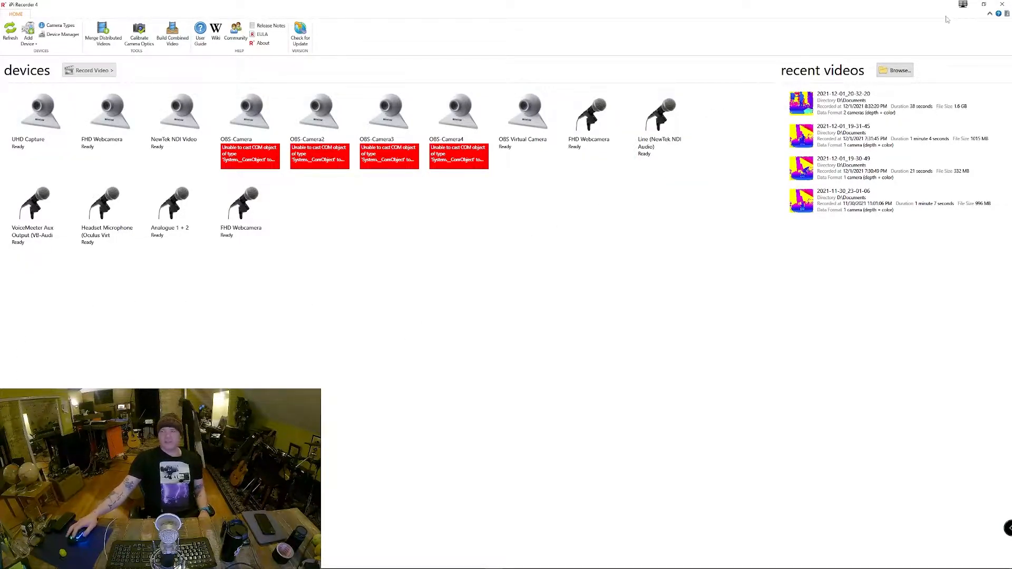
click(1002, 4)
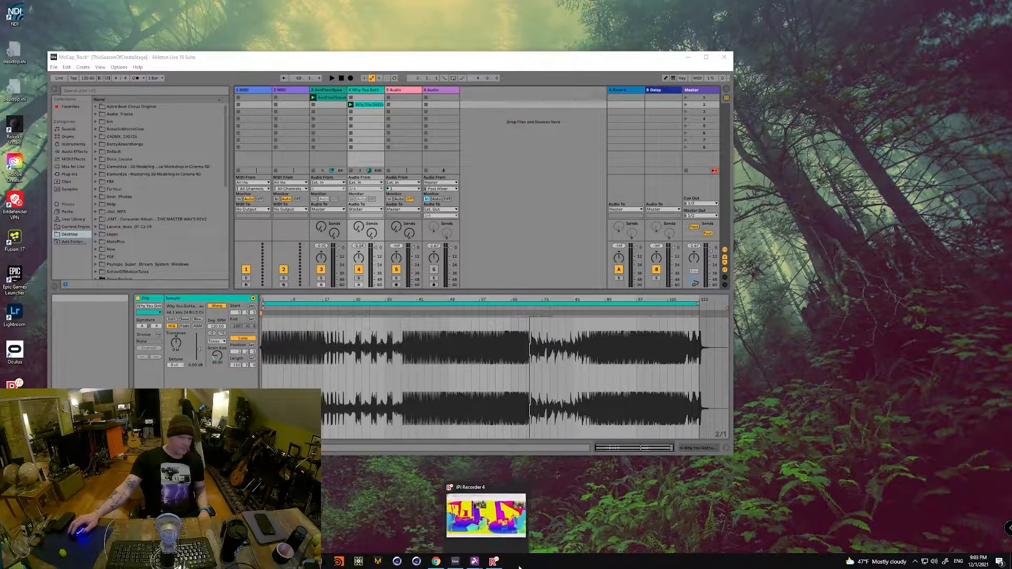
click(494, 562)
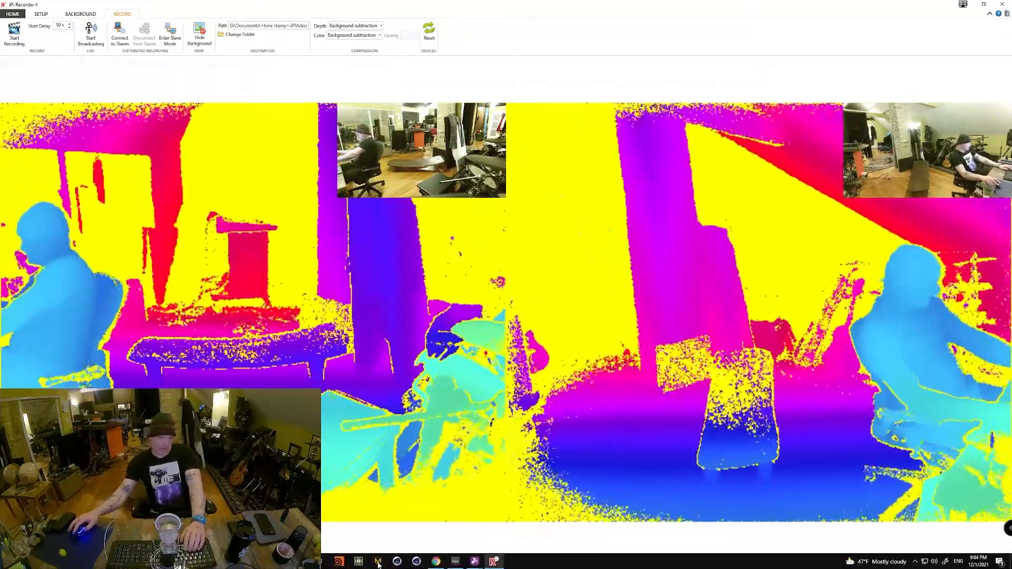
Step: Switch to Ableton Live, play the music in the MoCap_Track set, and return to the iPi Recorder window
click(456, 564)
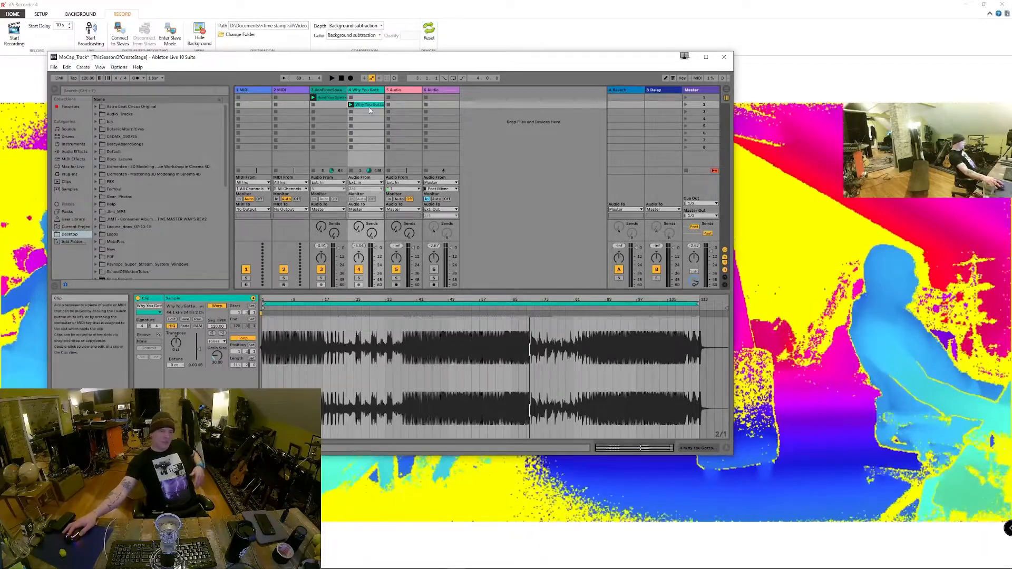
key(space)
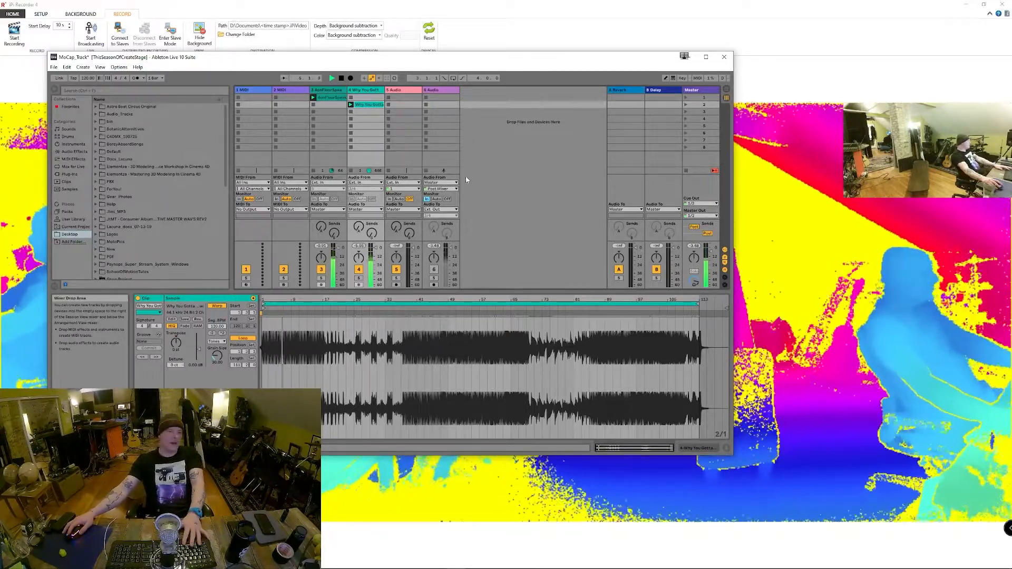
key(space)
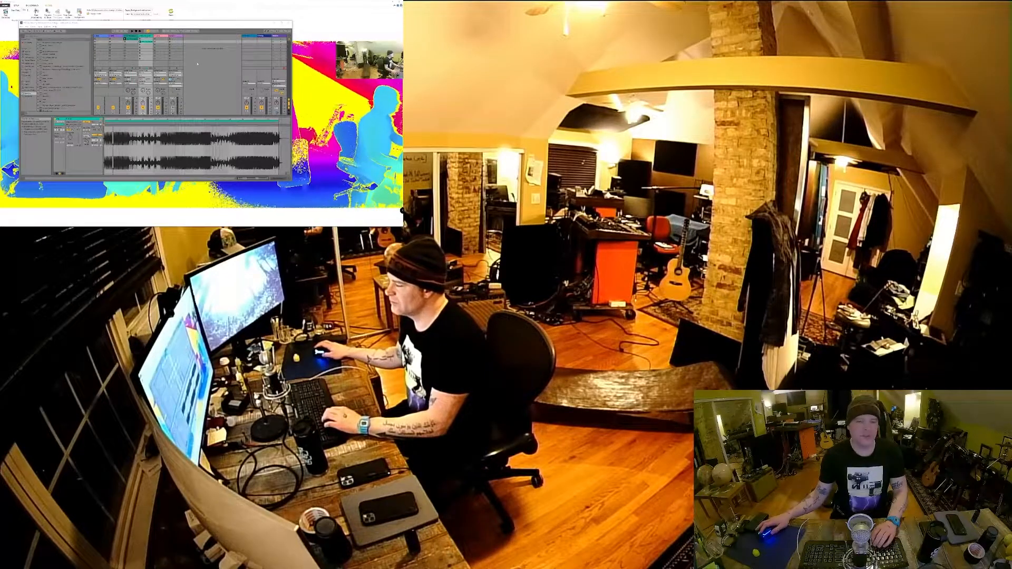
click(197, 66)
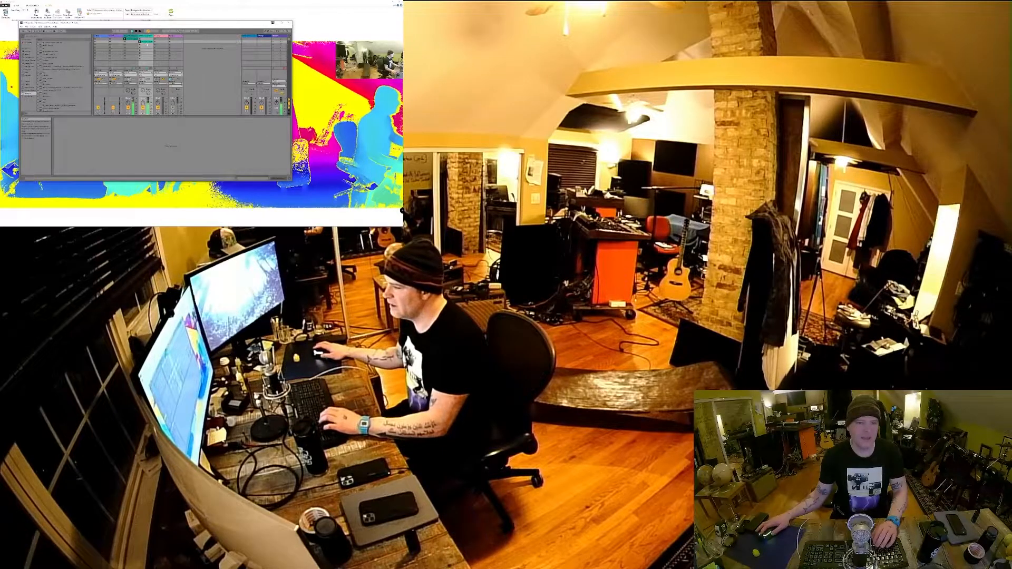
click(146, 42)
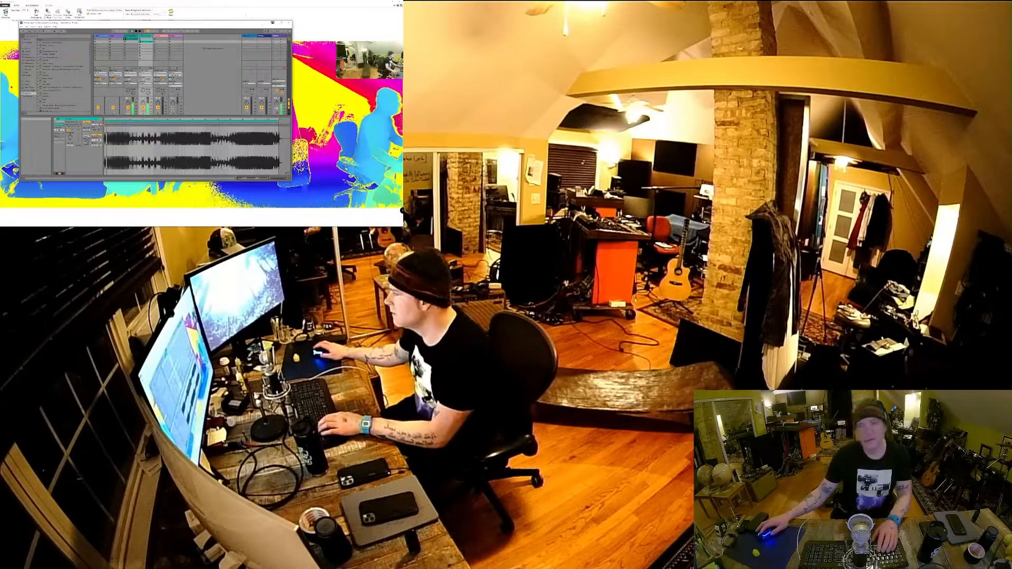
click(245, 15)
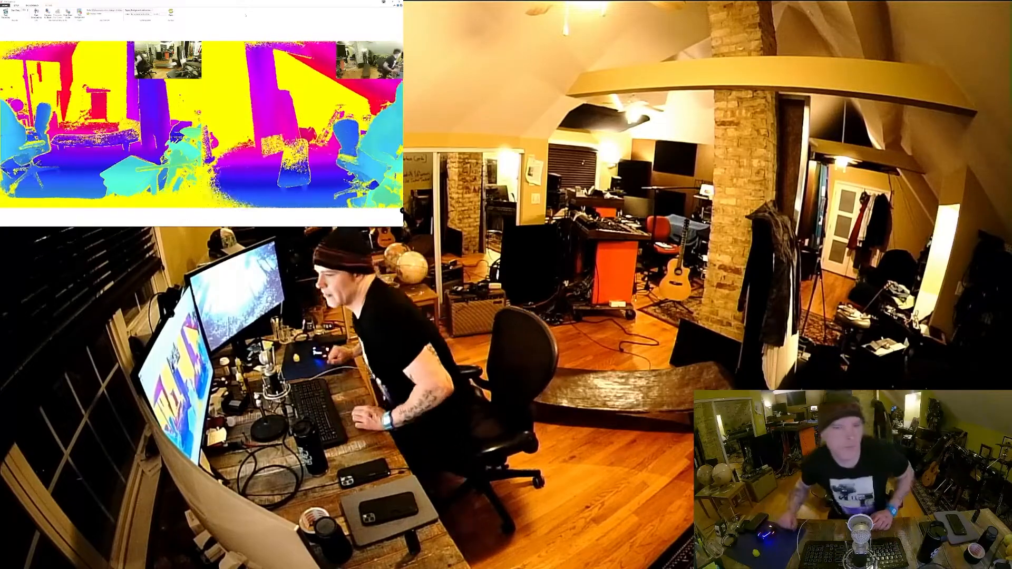
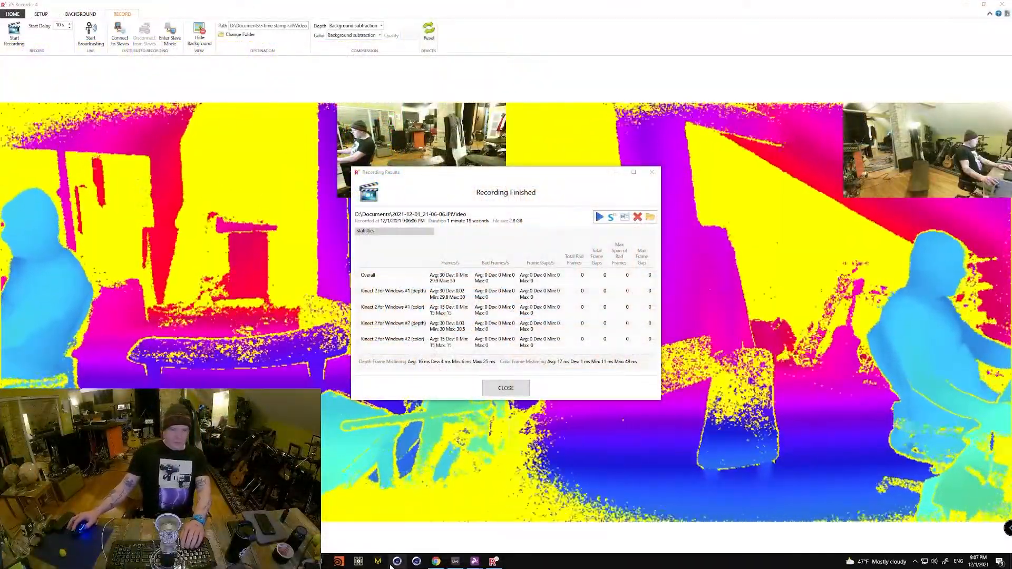
Step: Dismiss the recording results and copy 2021-12-01_21-06-06.iPiVideo out of the Documents folder in File Explorer
click(506, 388)
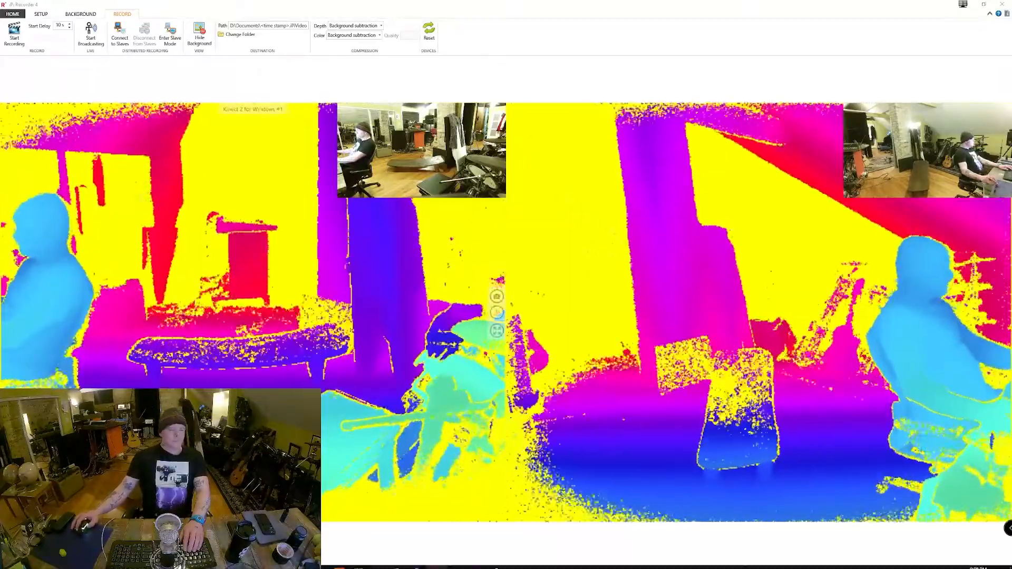
mouse_move(436, 562)
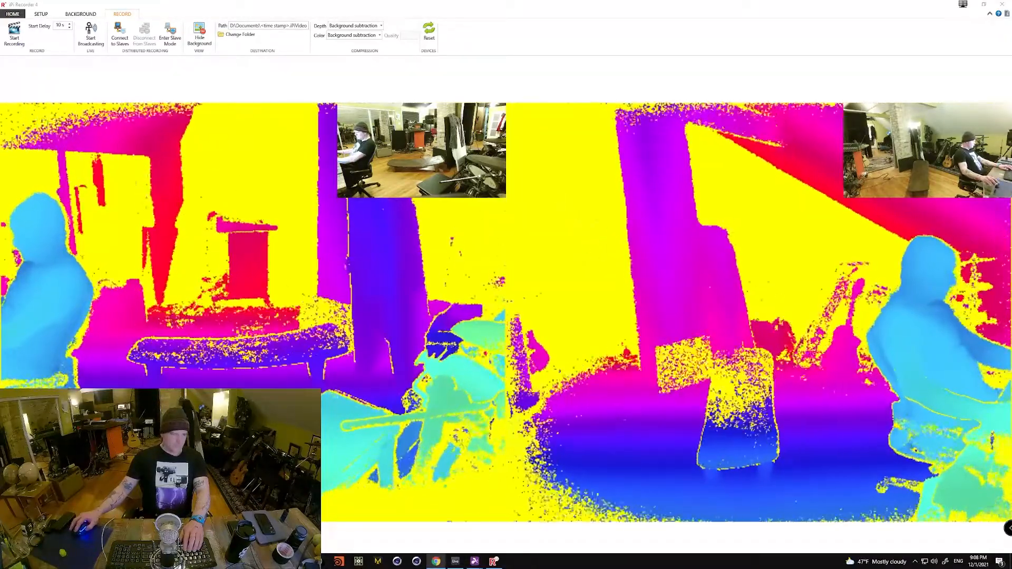
click(281, 562)
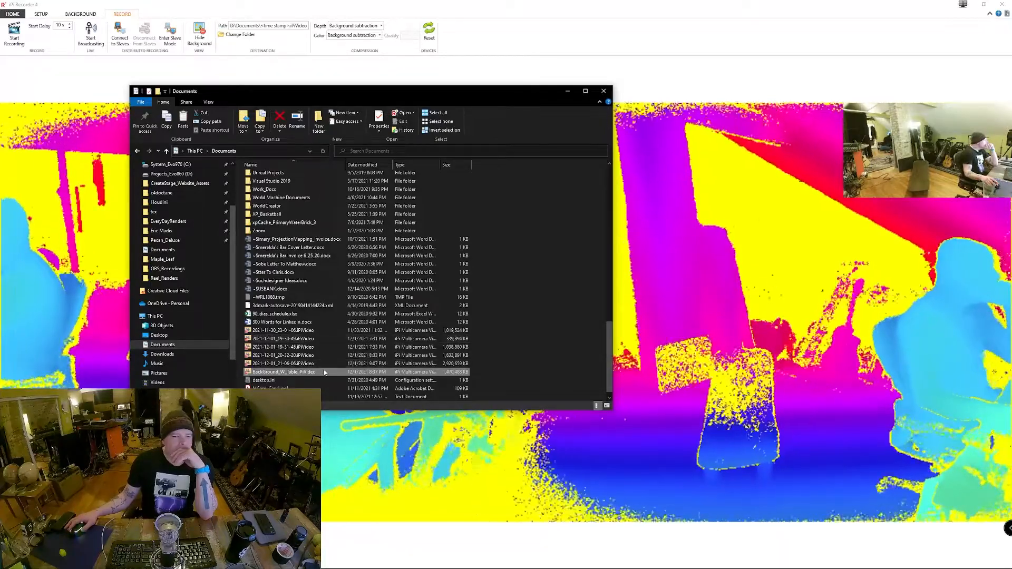
scroll(324, 373, down, 1)
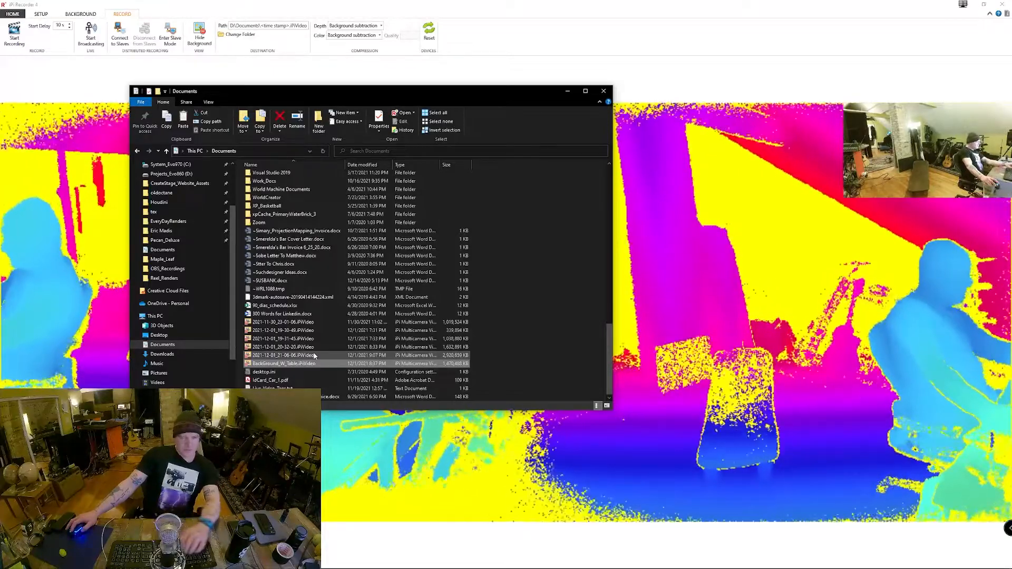
drag(315, 356, 0, 348)
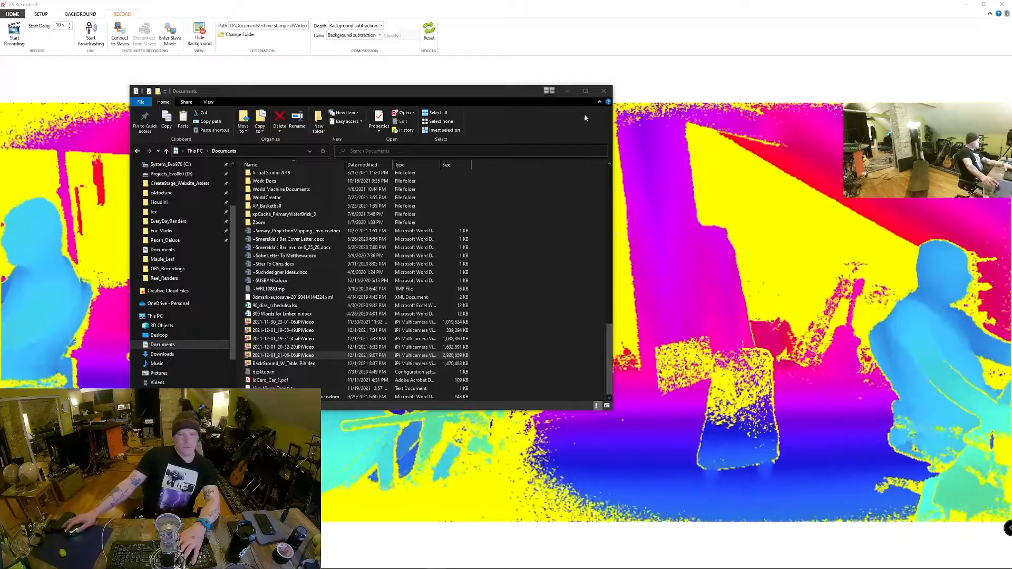
click(570, 92)
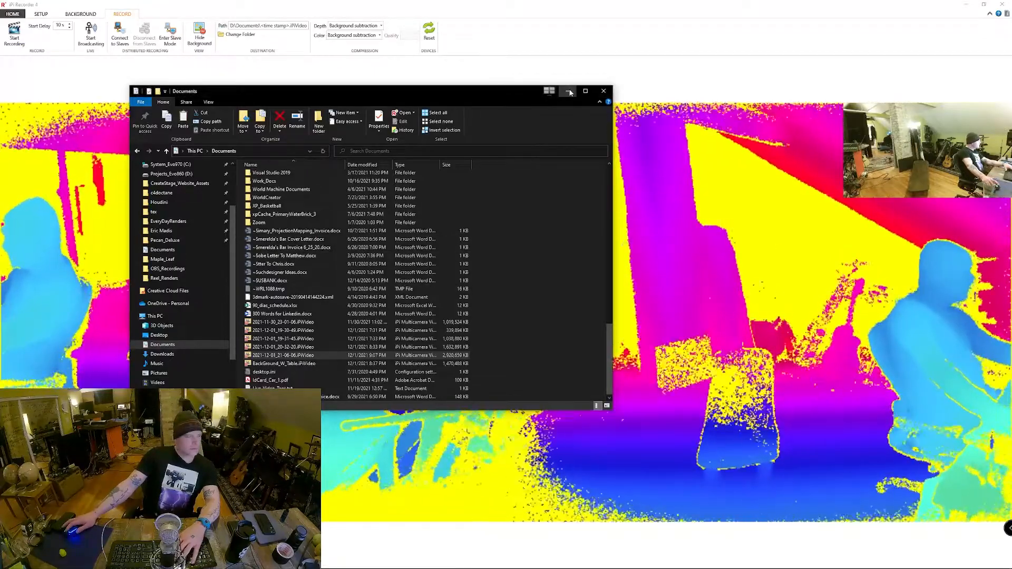
click(570, 93)
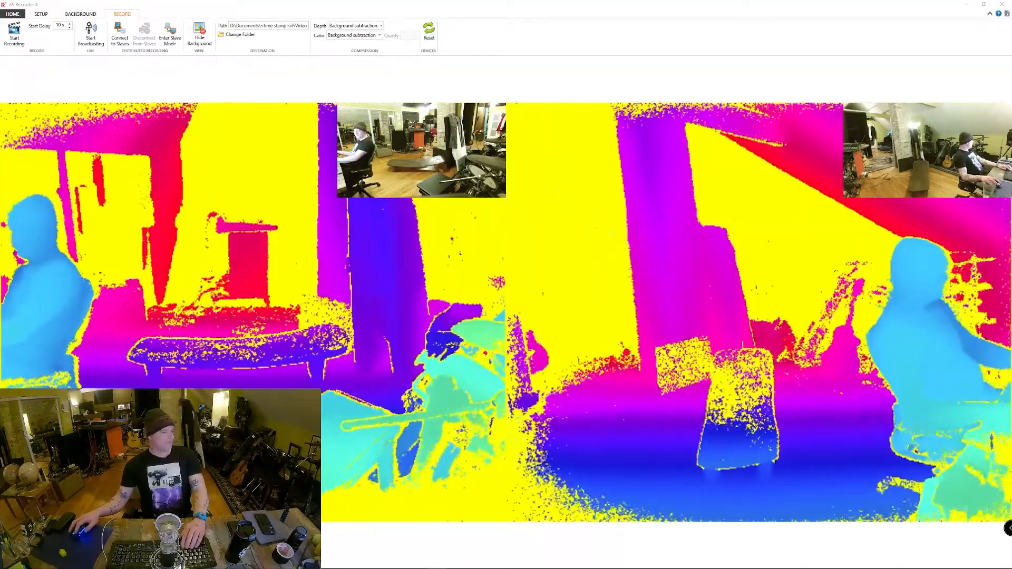
Step: Switch to the remote session running iPi Mocap Studio and start a new project from Green_Dude_Wake_Up.iPiVideo in the IP_Data folder
mouse_move(664, 568)
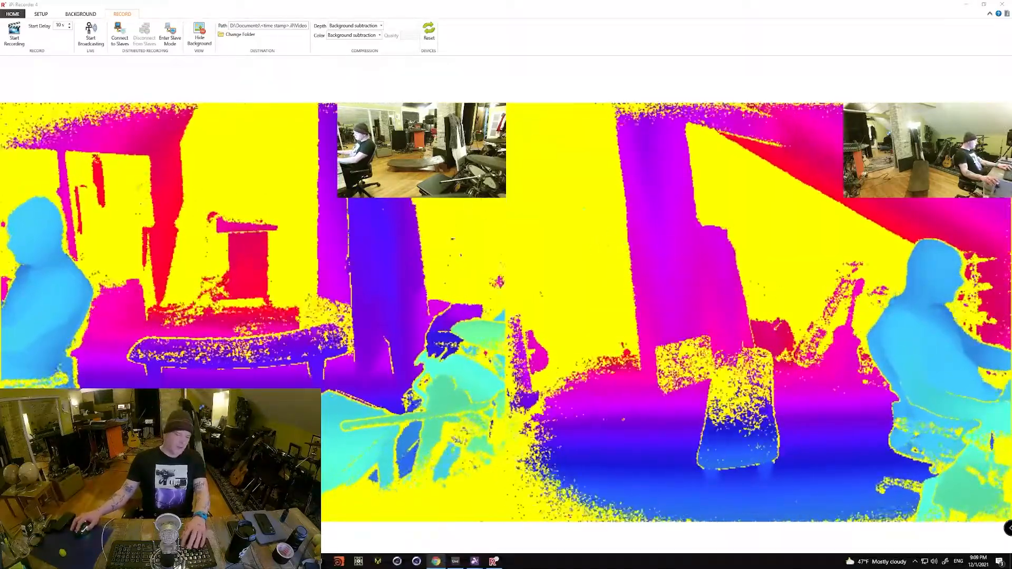
click(458, 562)
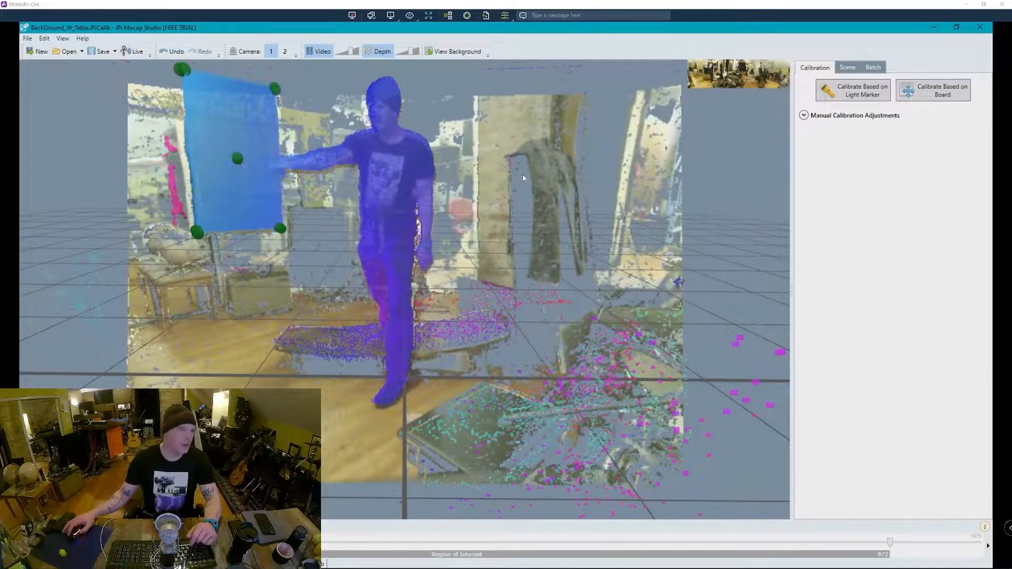
click(28, 40)
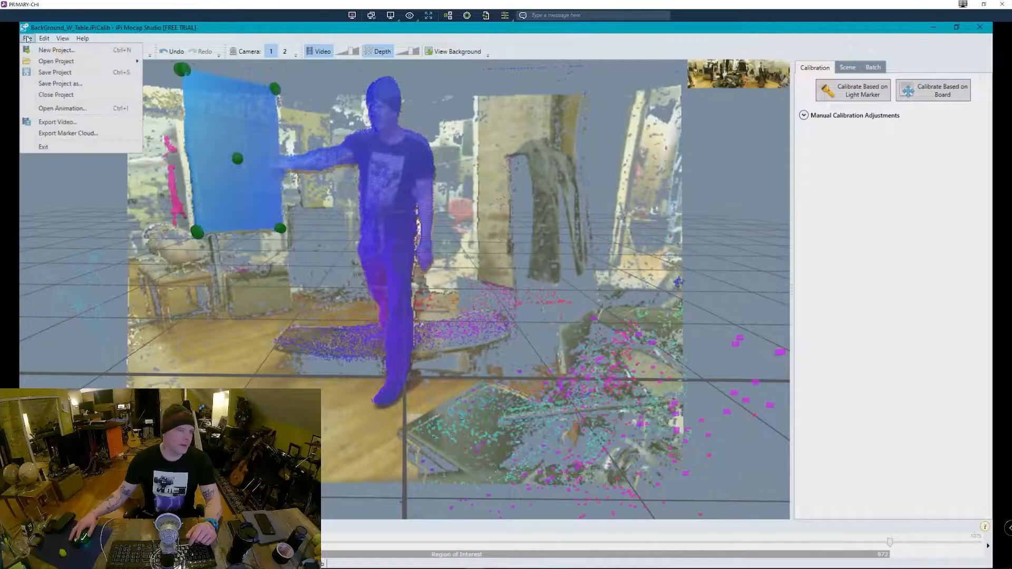
click(59, 50)
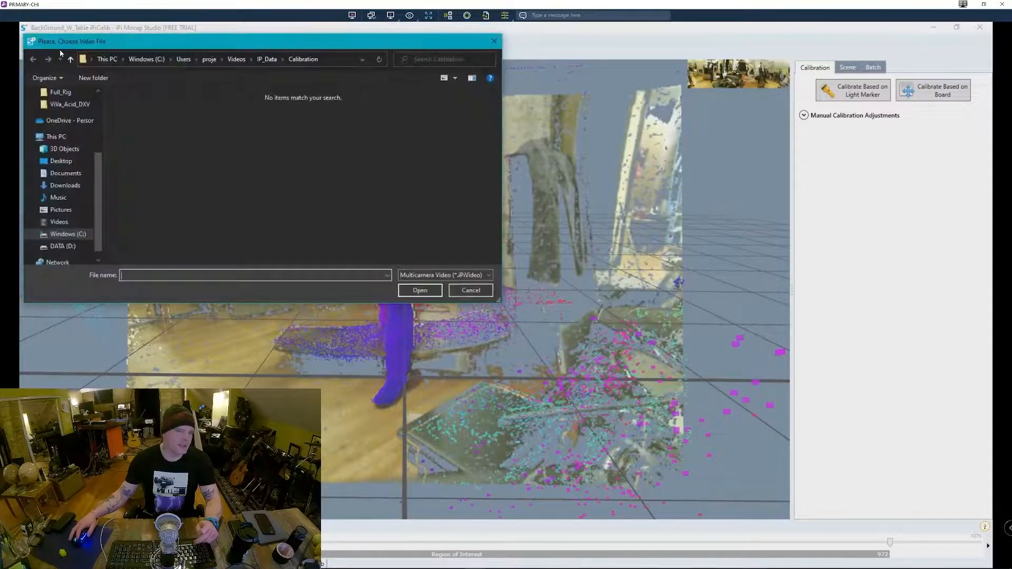
click(72, 165)
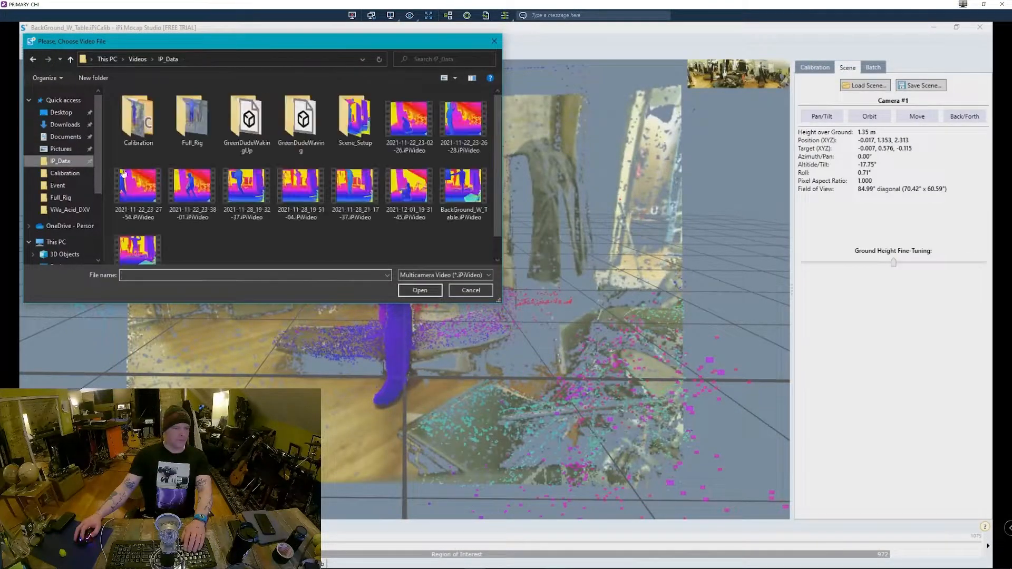
click(159, 248)
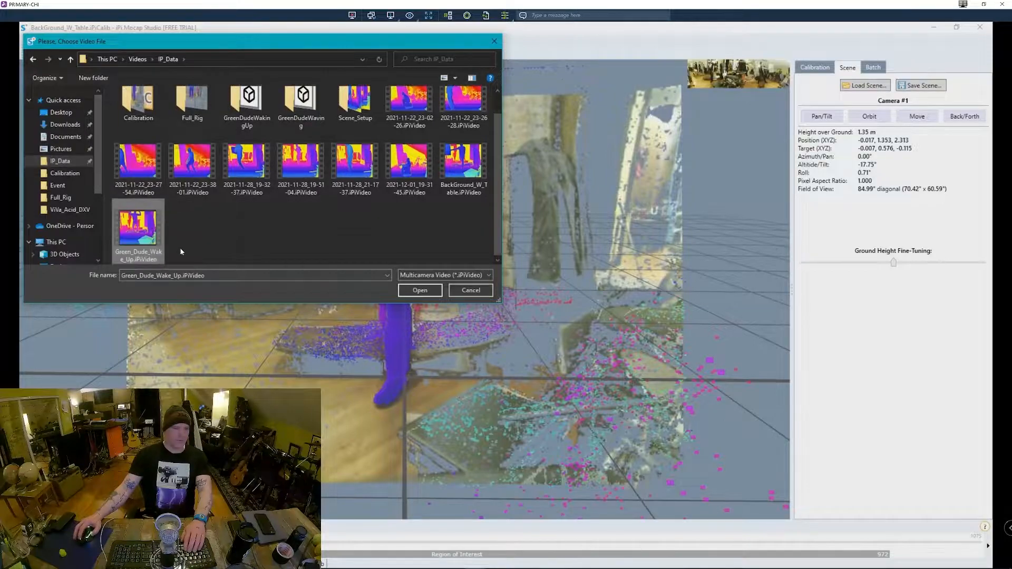
click(429, 292)
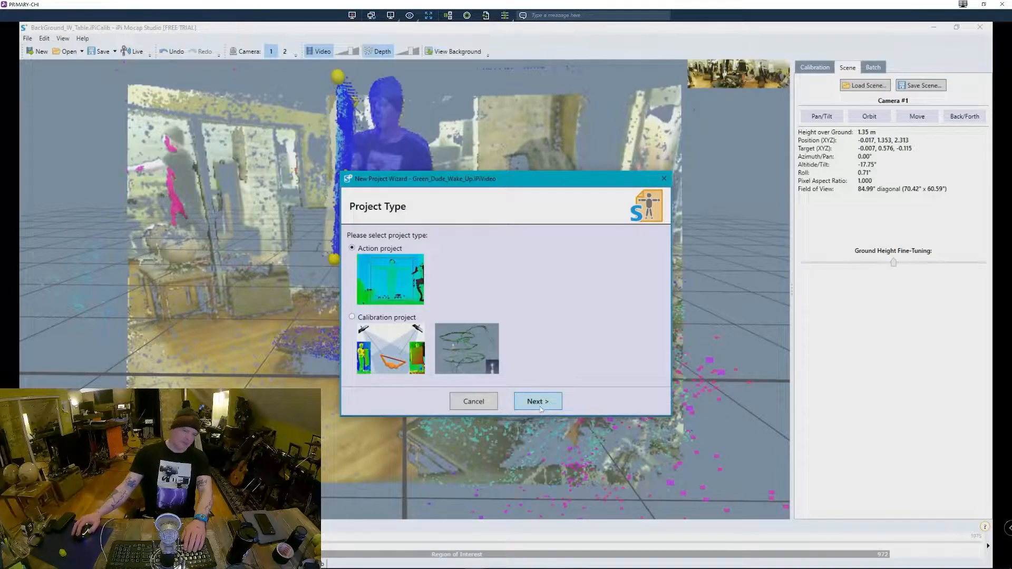
Step: Make it an action project and load BackGround_W_Table.iPiScene from the Calibration folder as its scene configuration
click(540, 402)
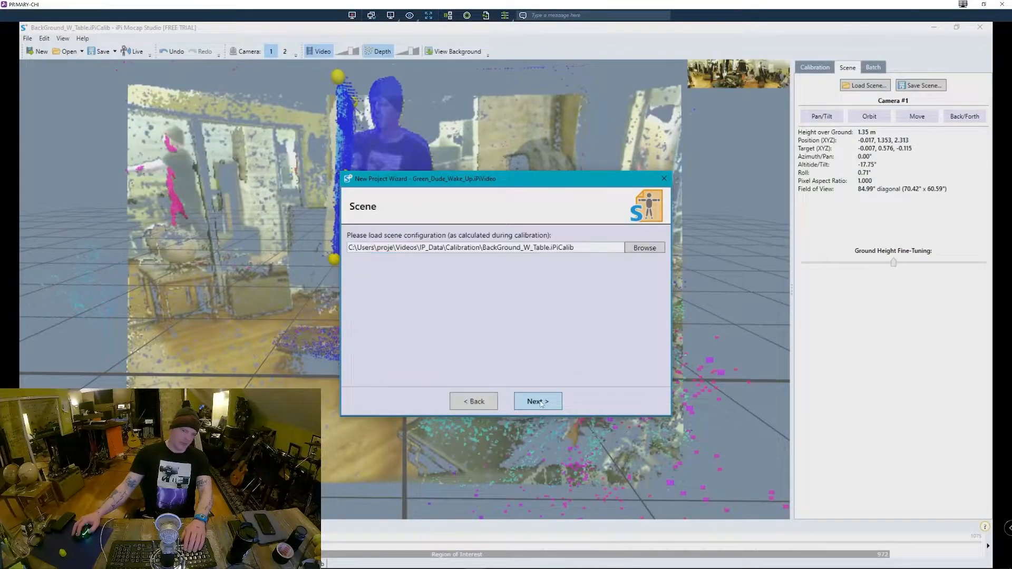
click(645, 248)
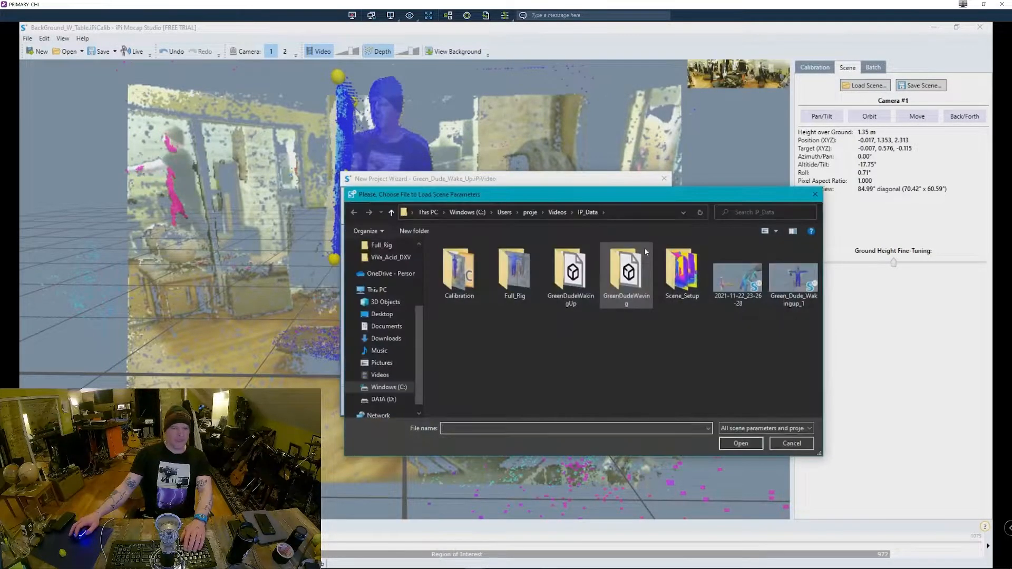
double_click(469, 284)
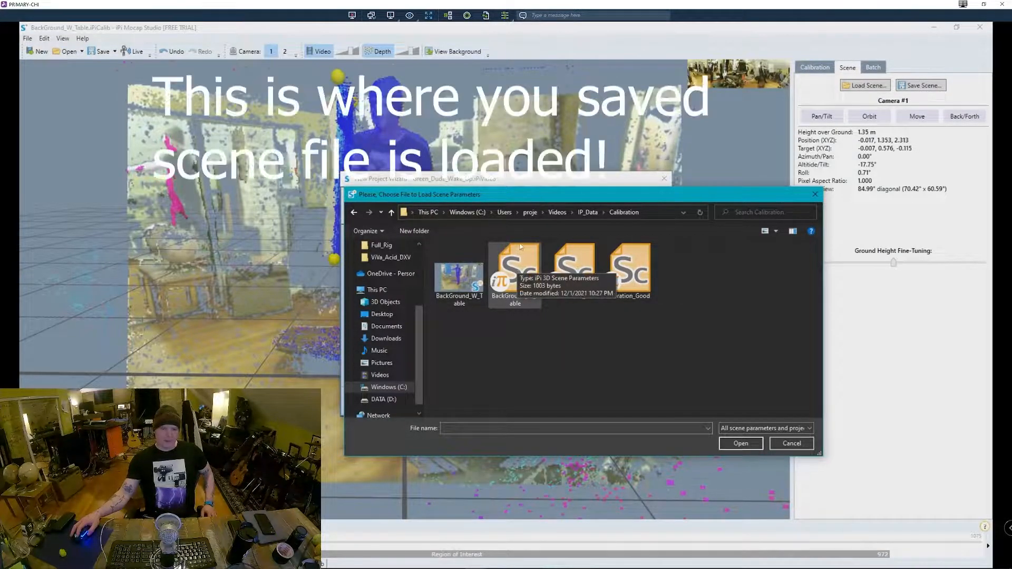
click(524, 264)
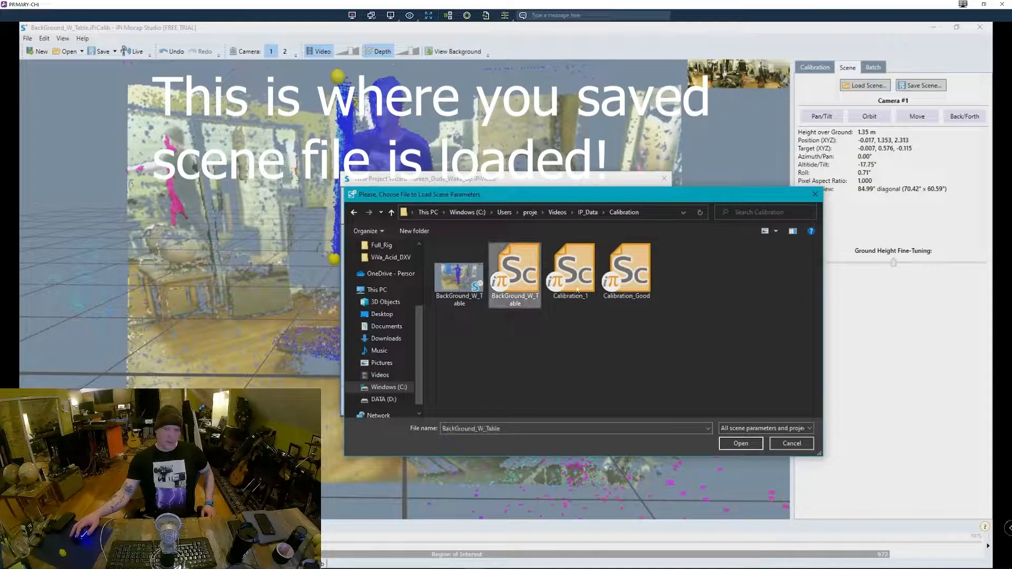
click(741, 445)
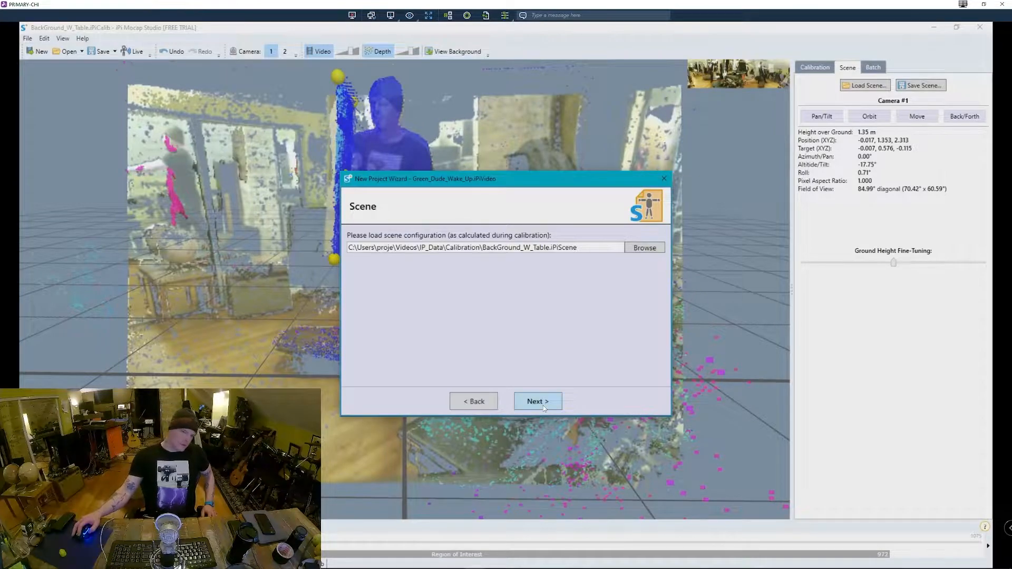
click(543, 405)
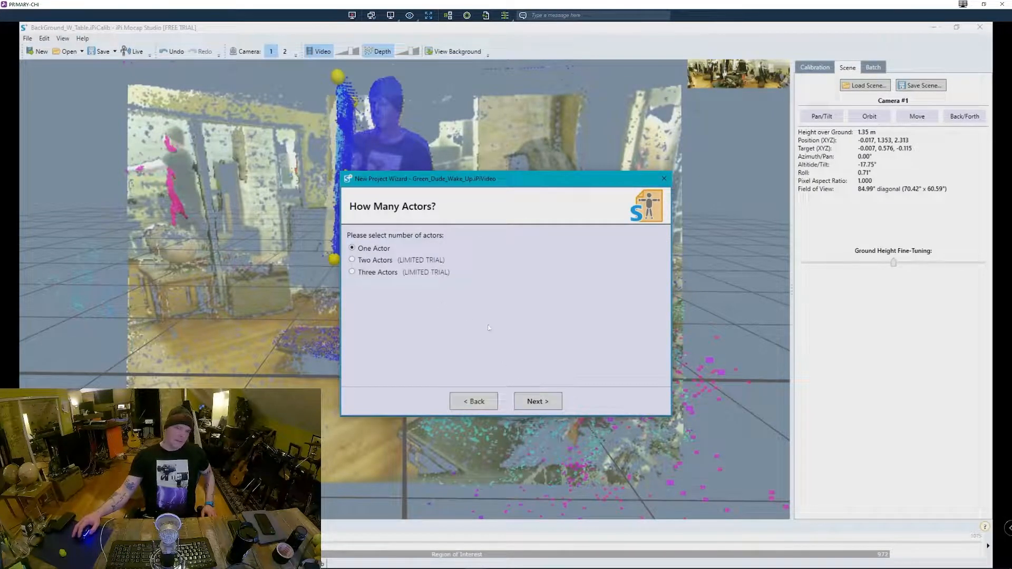
Step: Finish the project setup with one male actor and an actor height of 1.88 m (6 ft 2 in)
click(532, 404)
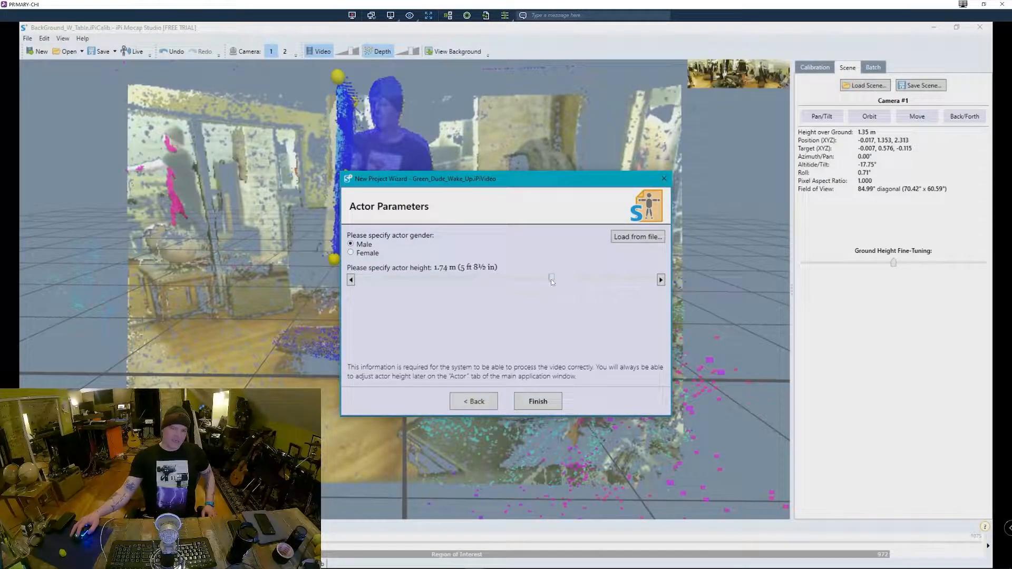
drag(552, 283, 571, 282)
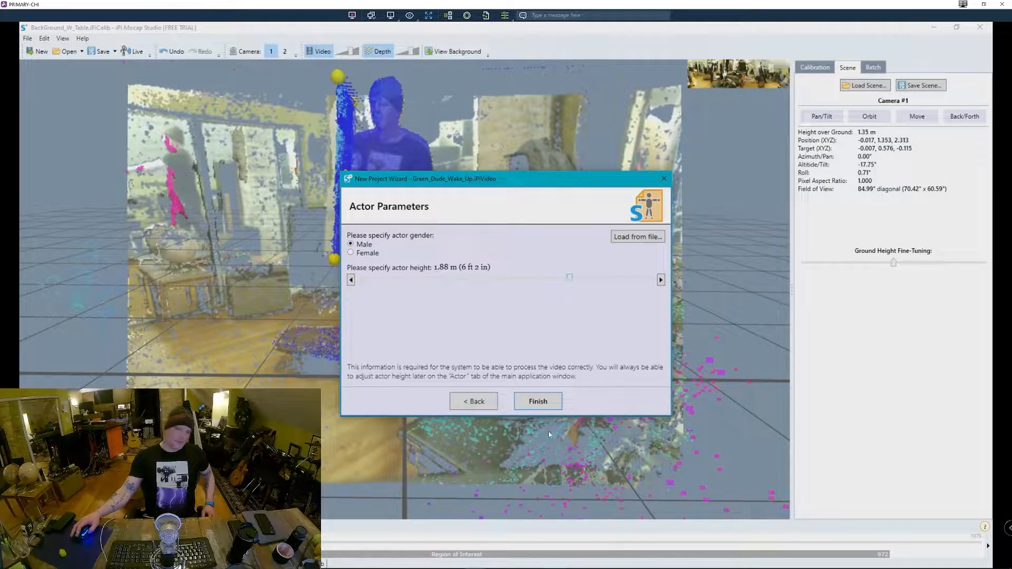
click(546, 404)
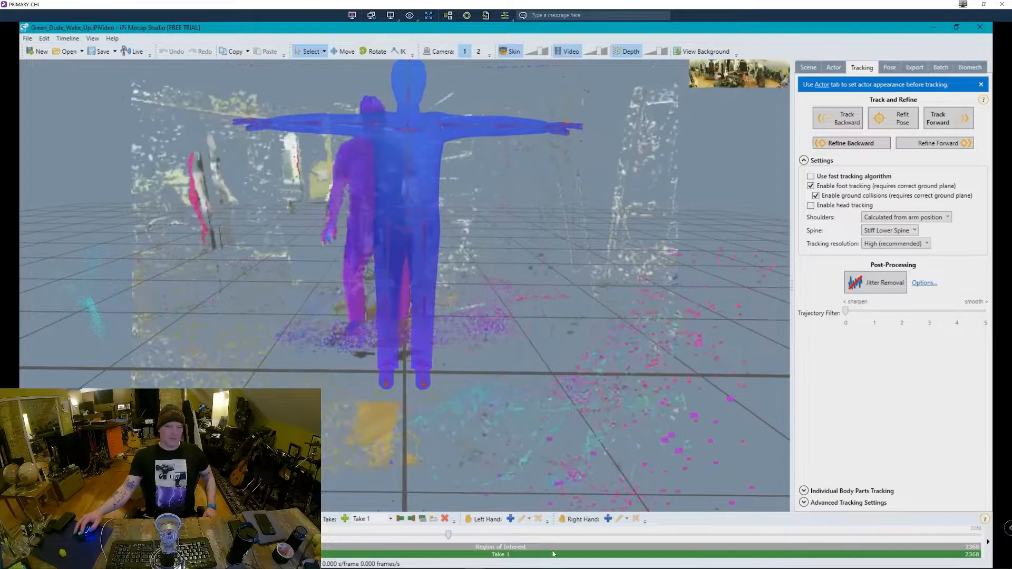
Step: Find the end of the performance on the timeline and shorten the region of interest to end at frame 2264
click(886, 534)
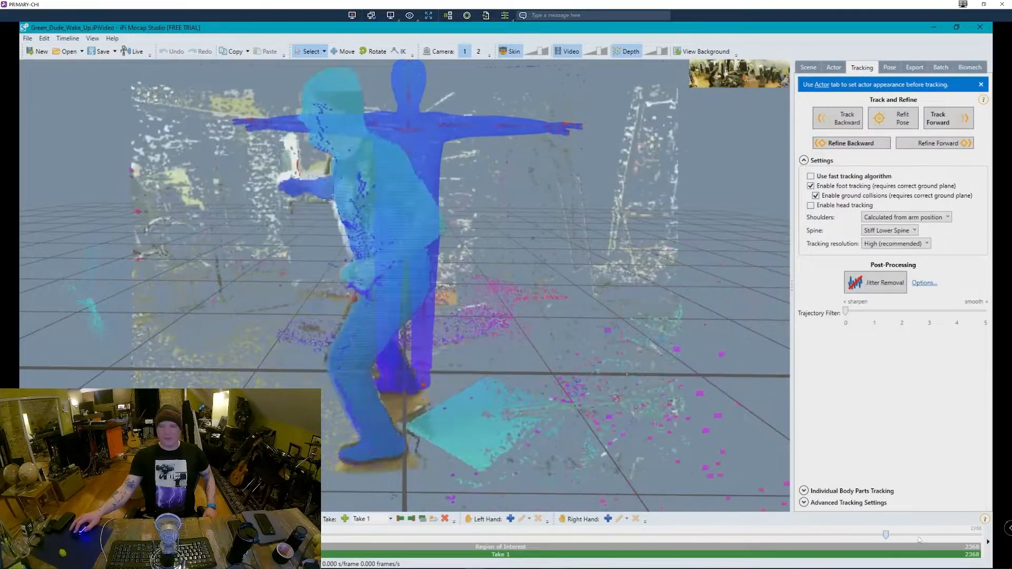
click(976, 533)
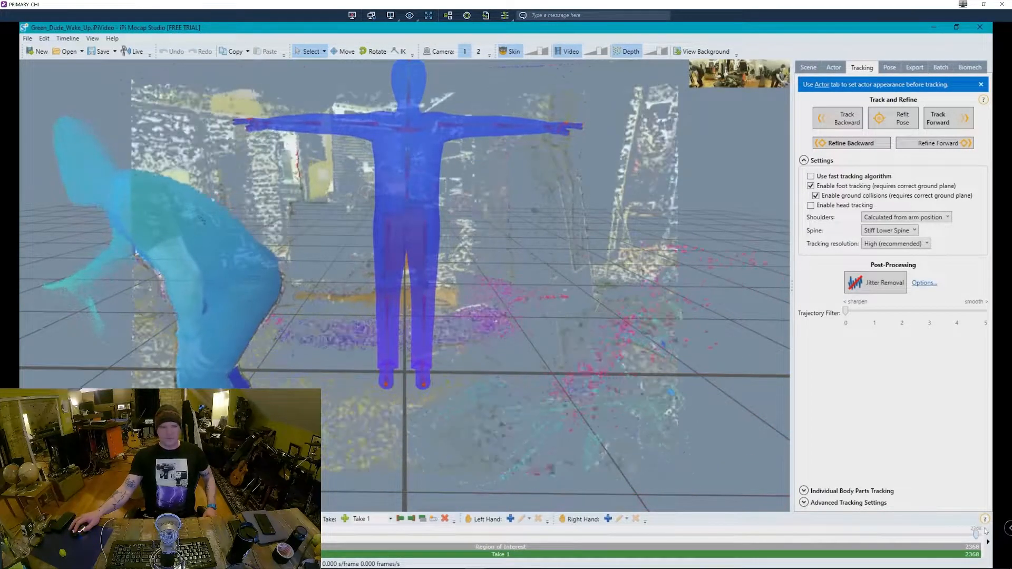
click(985, 533)
mouse_move(979, 532)
mouse_down()
mouse_move(917, 535)
mouse_move(994, 530)
mouse_up()
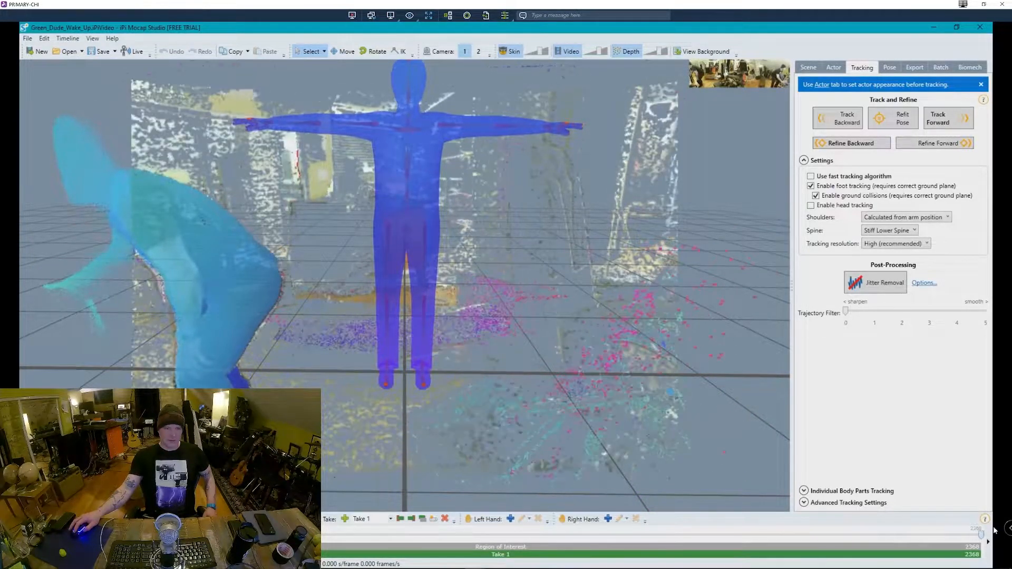
right_click(981, 533)
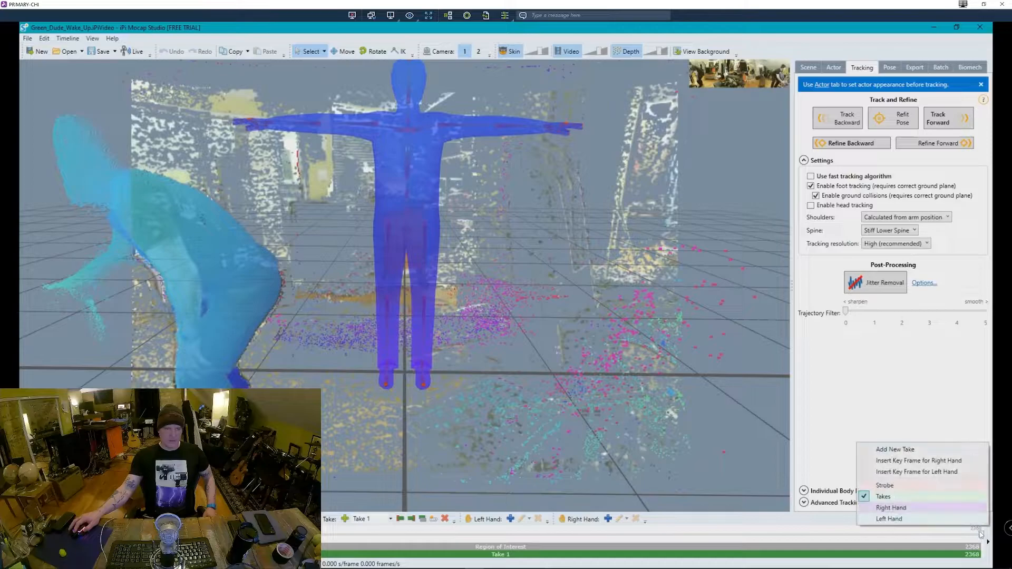
click(912, 403)
drag(982, 534, 940, 536)
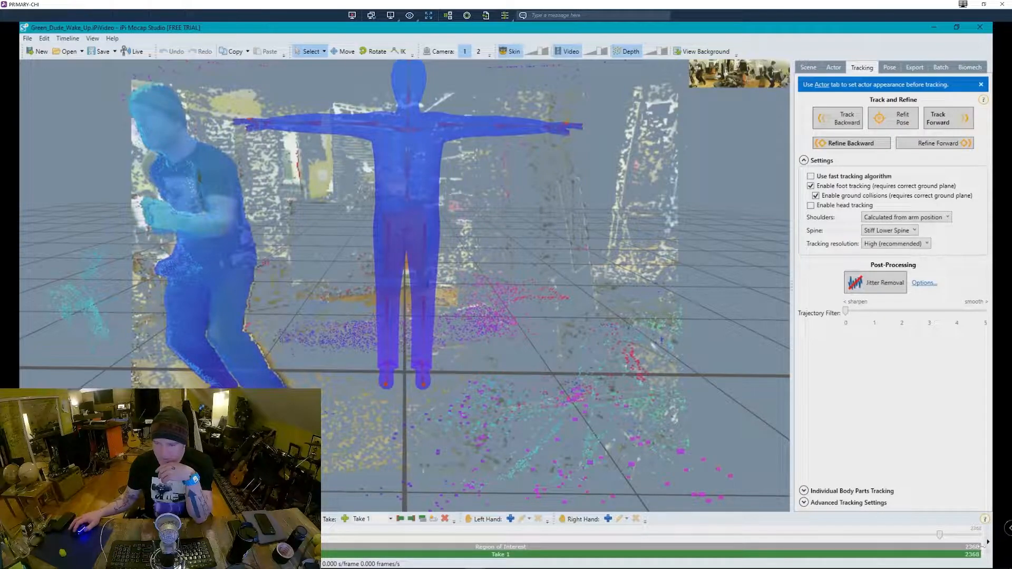
drag(983, 546, 969, 546)
drag(956, 548, 942, 550)
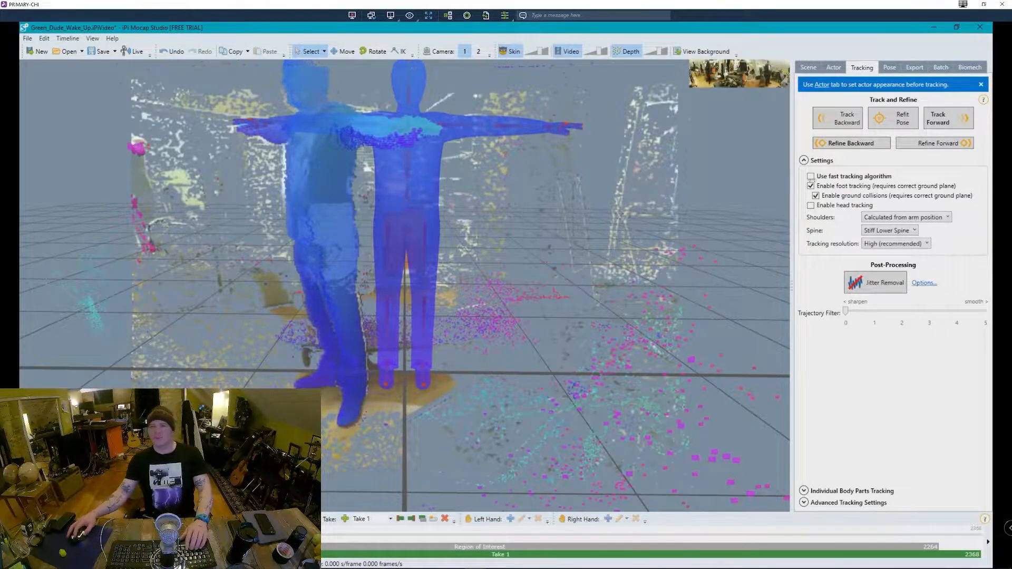
Step: Enable the fast tracking algorithm and track the actor forward through the region of interest
click(811, 177)
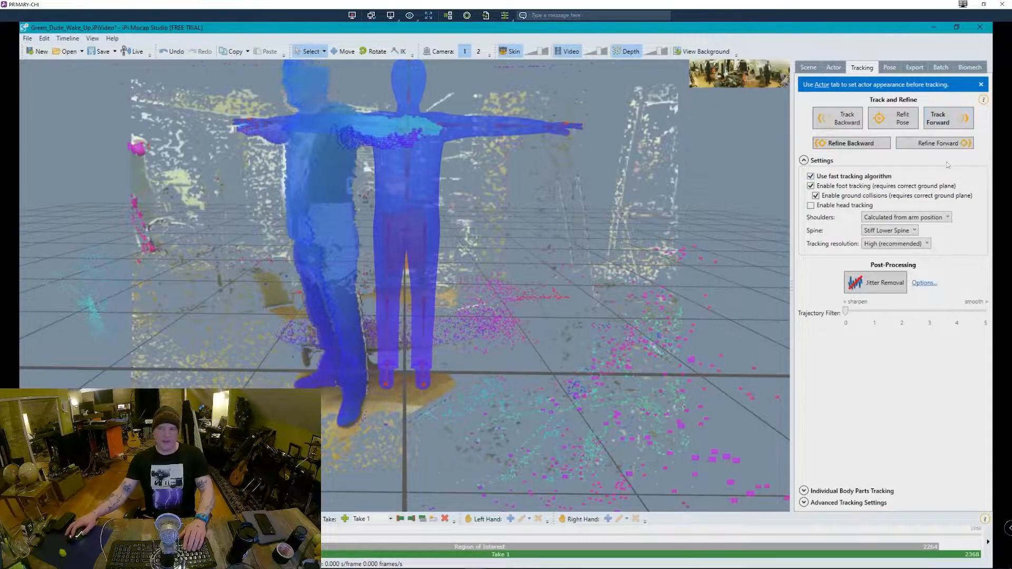
click(952, 120)
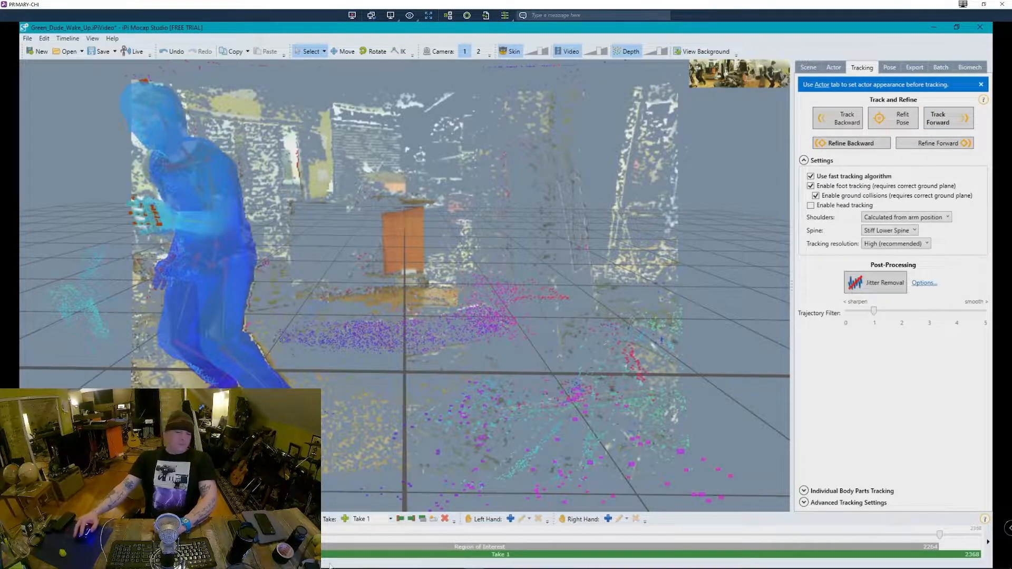
key(space)
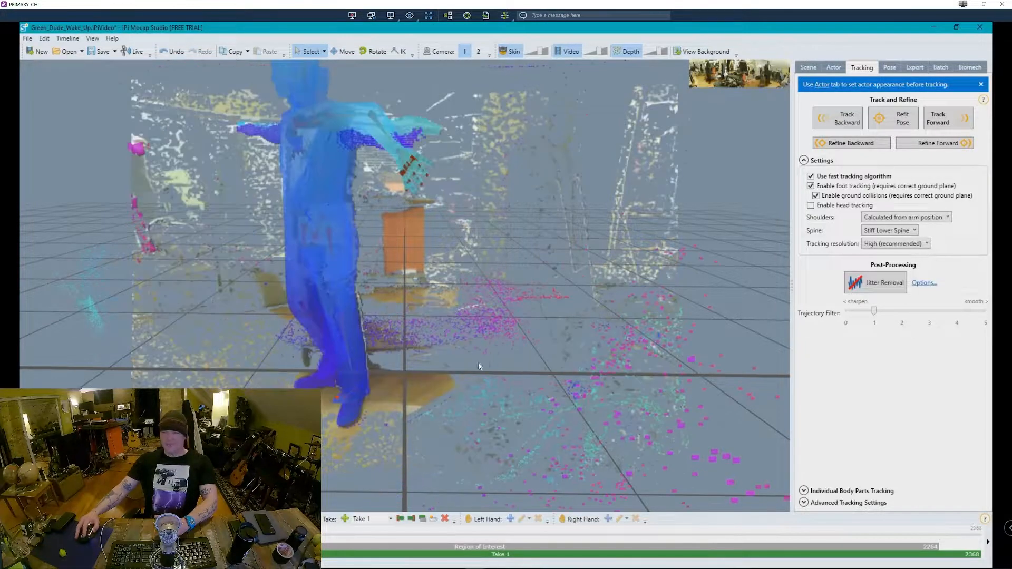
Step: Set the spine tracking option to Flexible Lower Spine
click(909, 232)
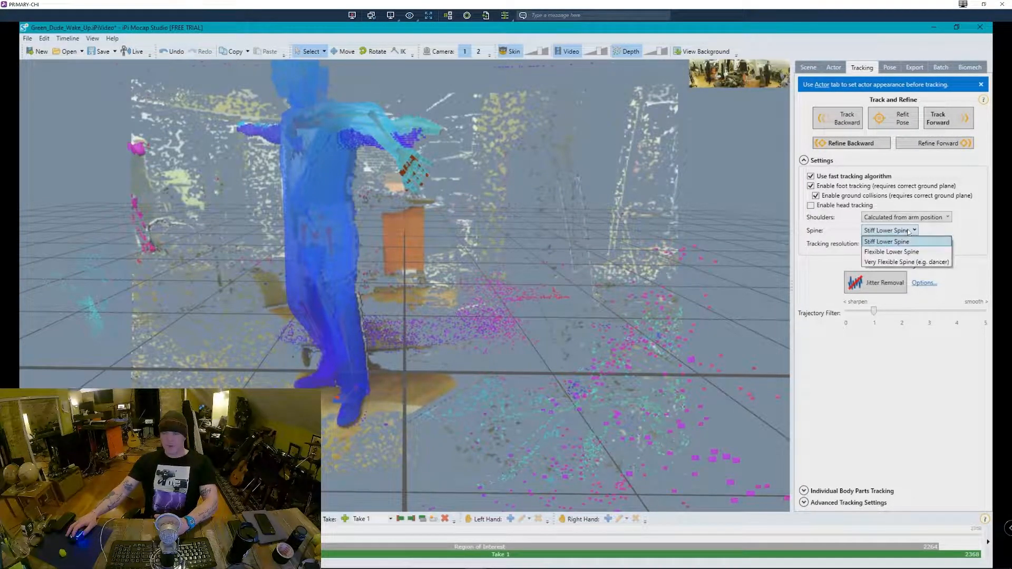
click(910, 252)
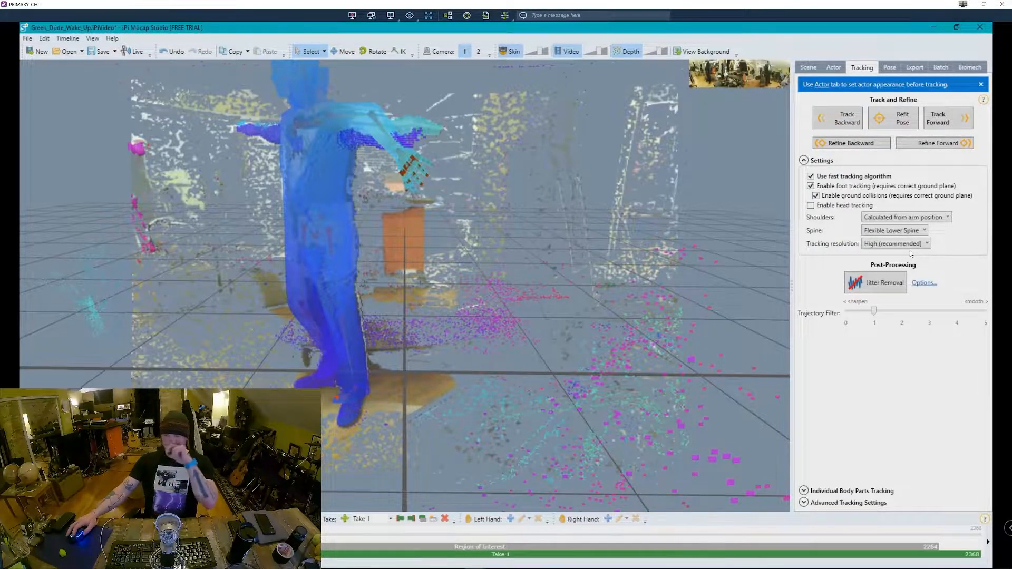
click(891, 68)
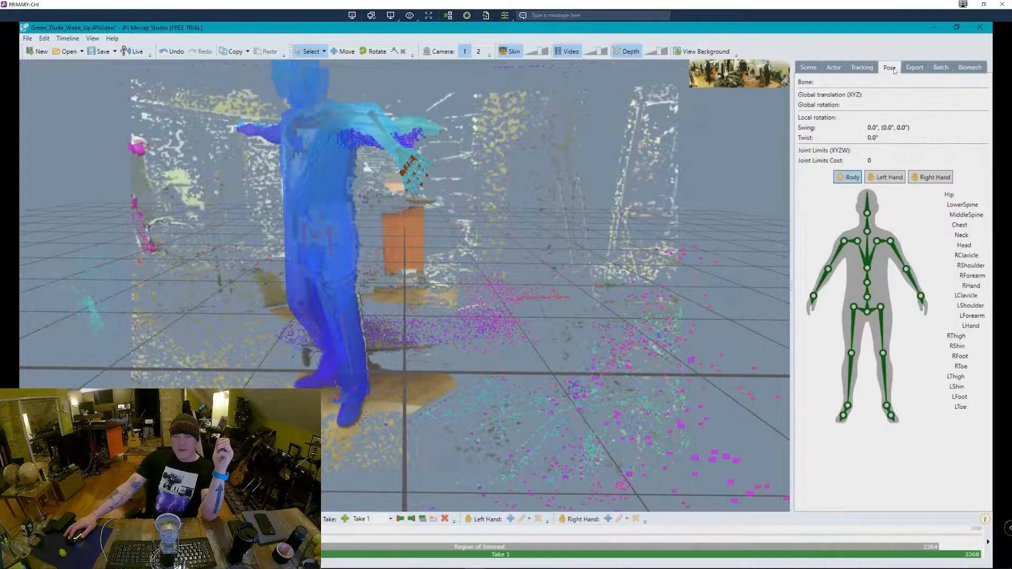
Step: Set the actor's height to 1.85 m with a slightly higher body mass index, and run forward tracking again
click(835, 69)
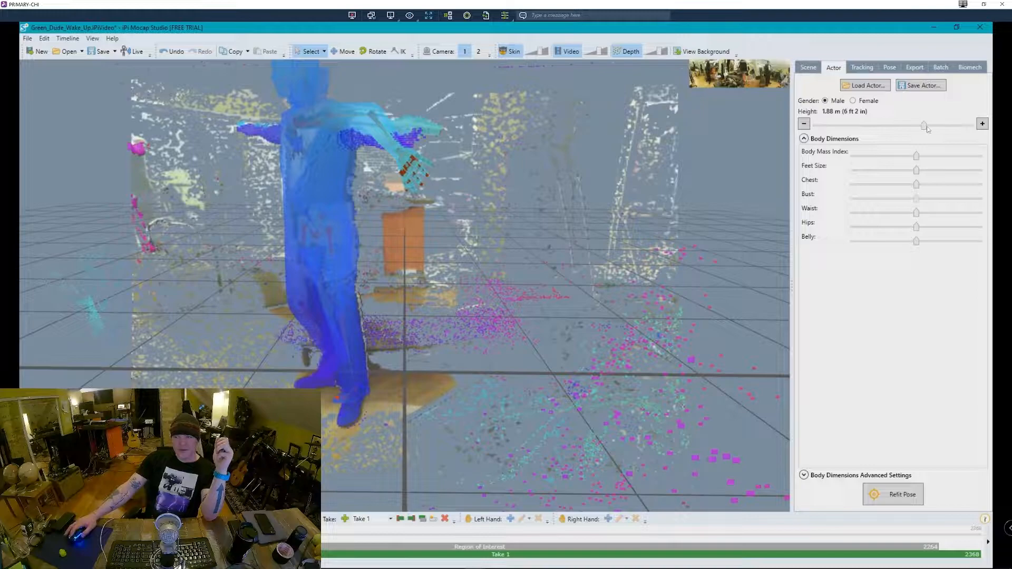
mouse_move(926, 128)
mouse_down()
mouse_move(914, 131)
mouse_move(1009, 91)
mouse_move(925, 117)
mouse_up()
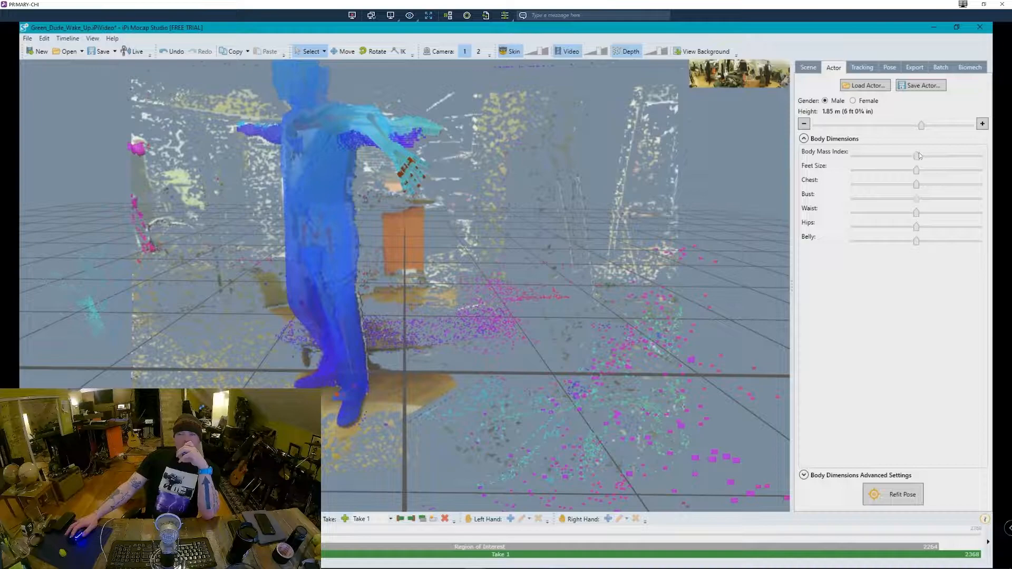
mouse_move(920, 156)
mouse_down()
mouse_move(950, 156)
mouse_move(934, 156)
mouse_up()
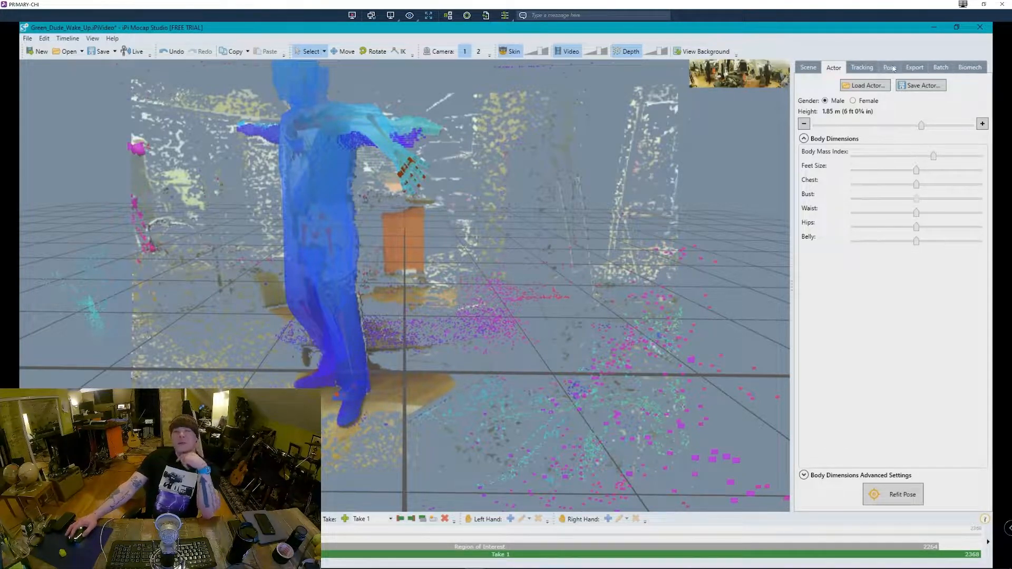
click(862, 67)
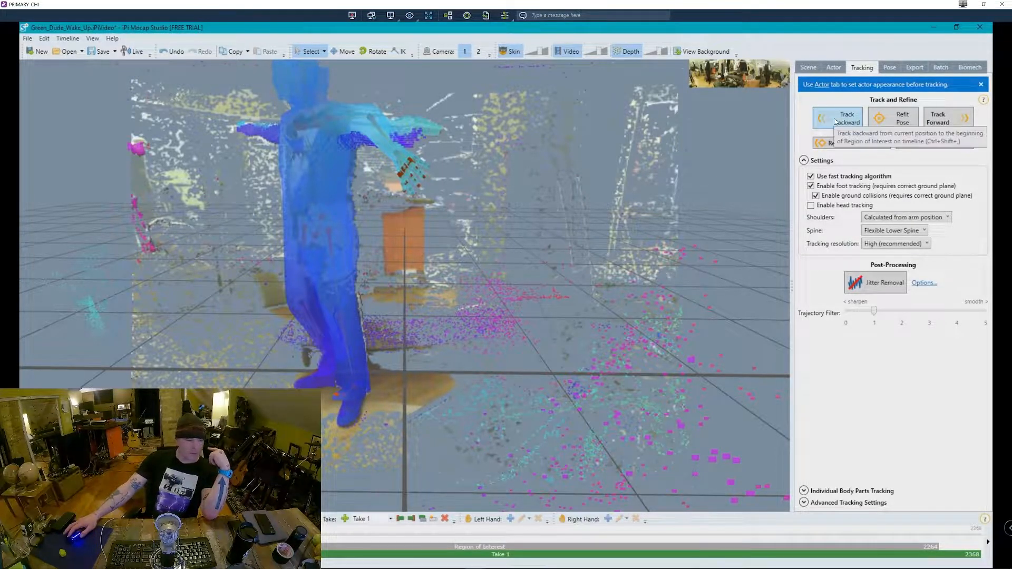
click(964, 121)
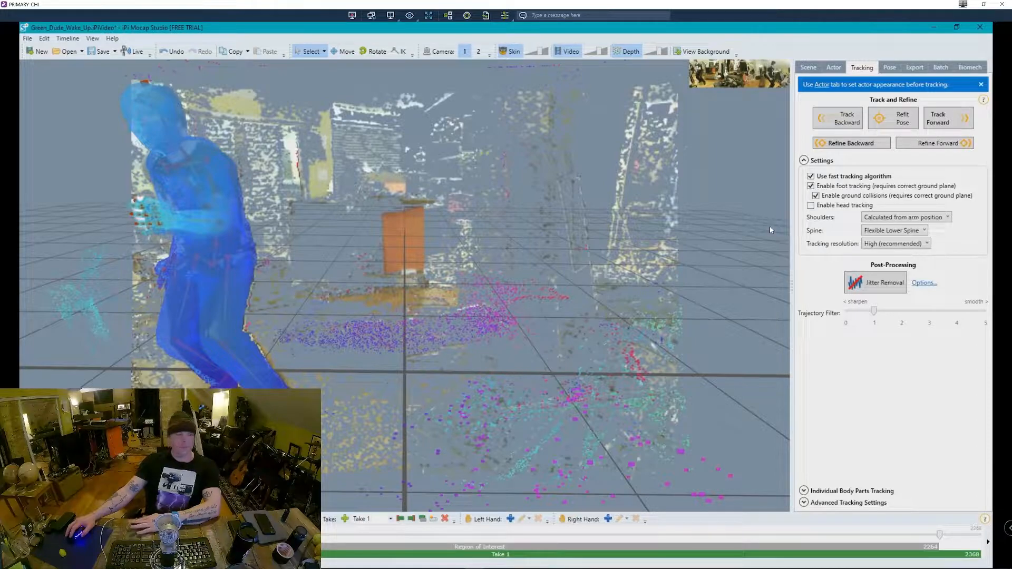
Step: Set the target character to the recent GreenDude30fps.fbx and play back the tracked motion on it
click(27, 39)
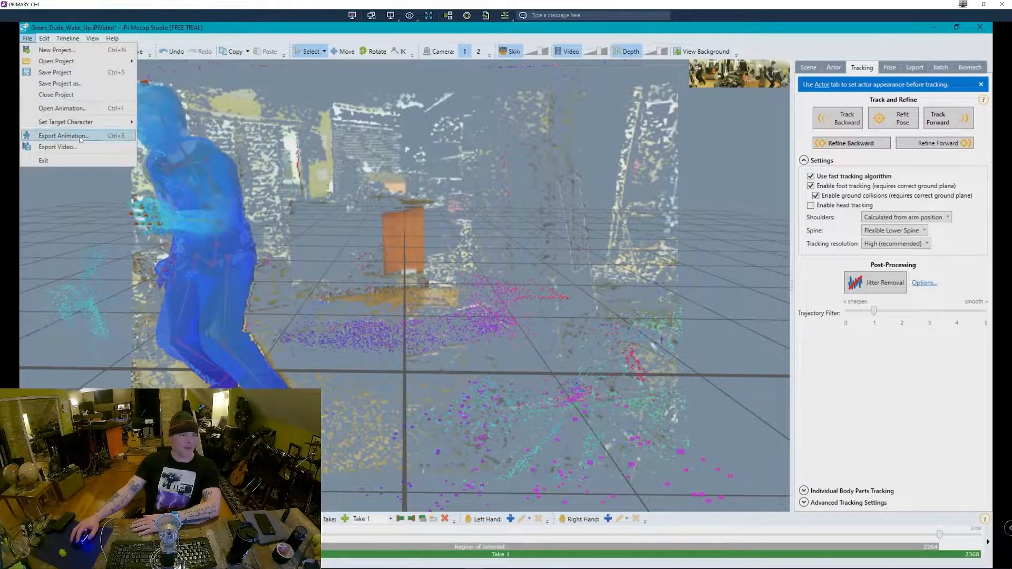
mouse_move(82, 125)
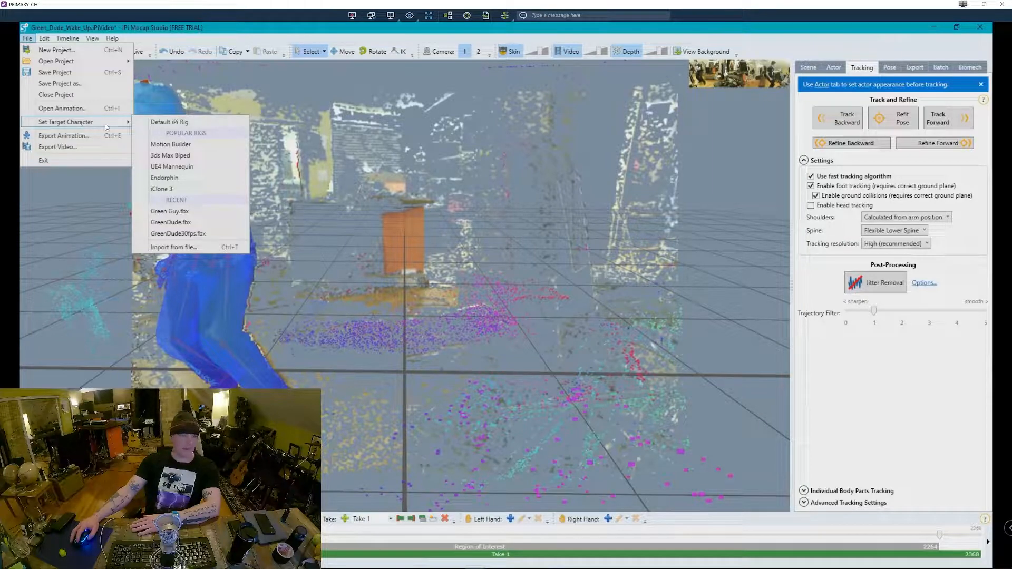
click(178, 234)
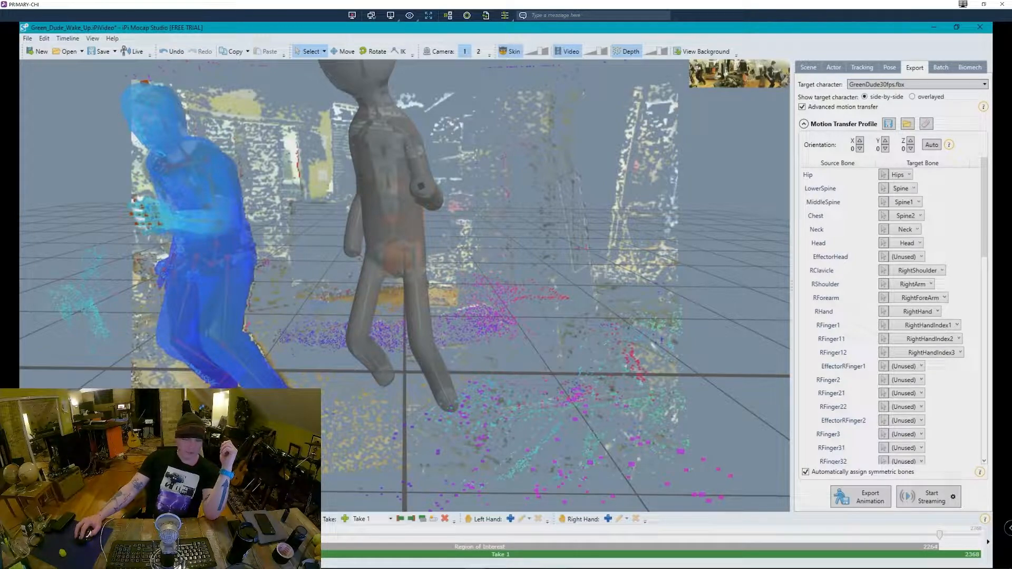
key(space)
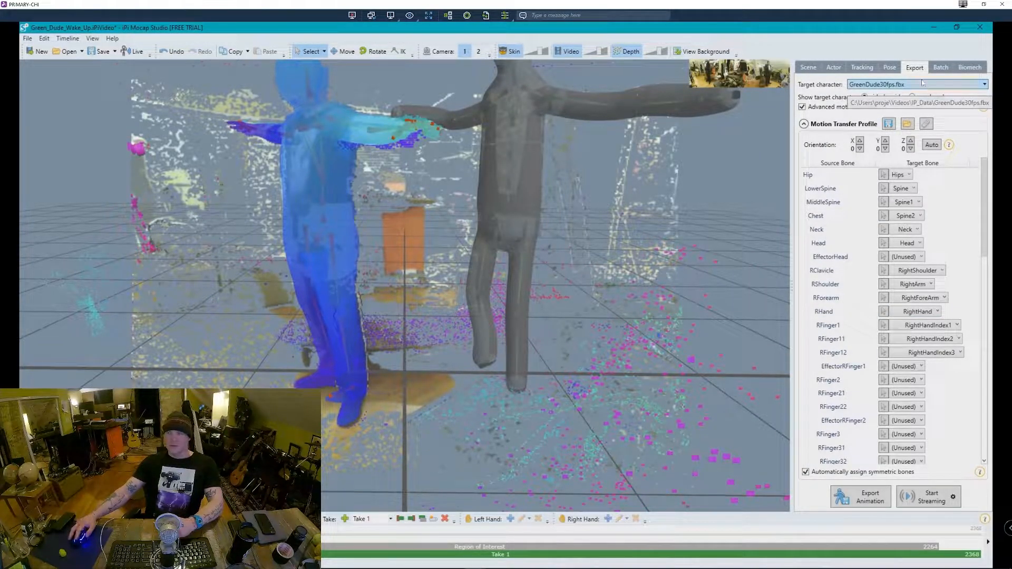
Step: Set the actor's height to 1.78 m (5 ft 10 in)
click(833, 69)
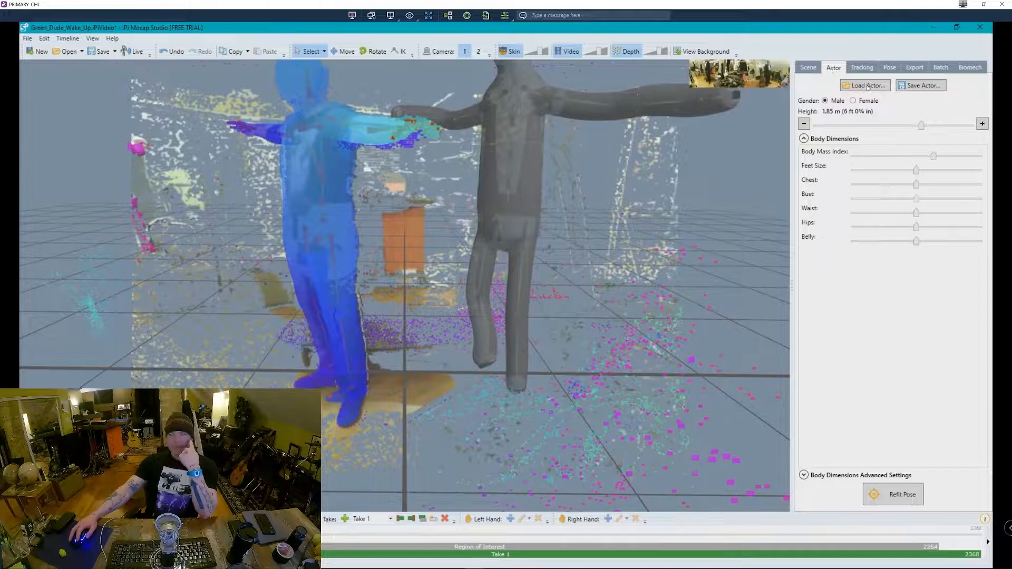
drag(922, 129, 918, 130)
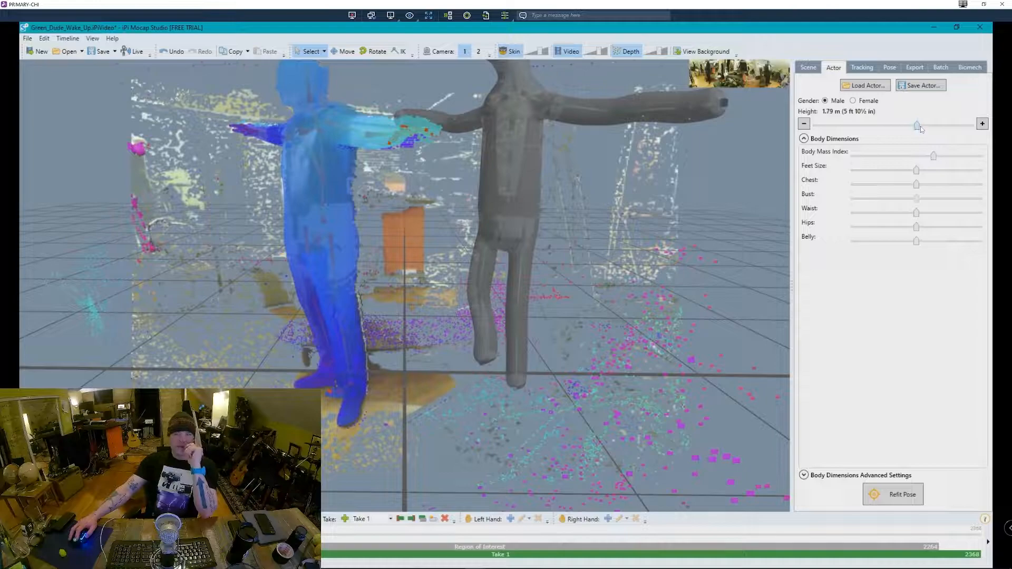
mouse_move(920, 125)
mouse_down()
mouse_move(966, 119)
mouse_move(924, 132)
mouse_up()
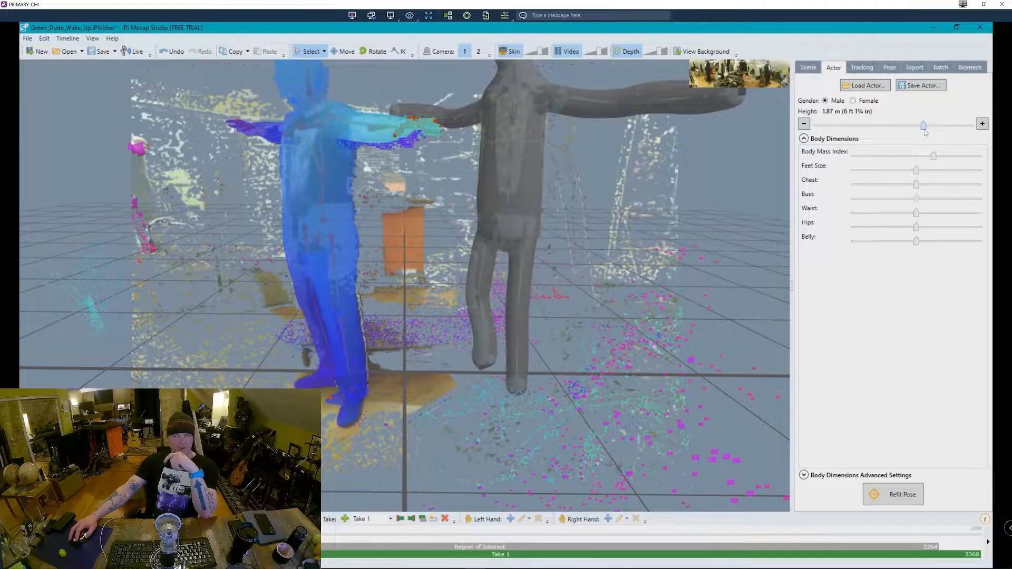
mouse_move(924, 130)
mouse_down()
mouse_move(857, 158)
mouse_move(886, 132)
mouse_move(923, 129)
mouse_up()
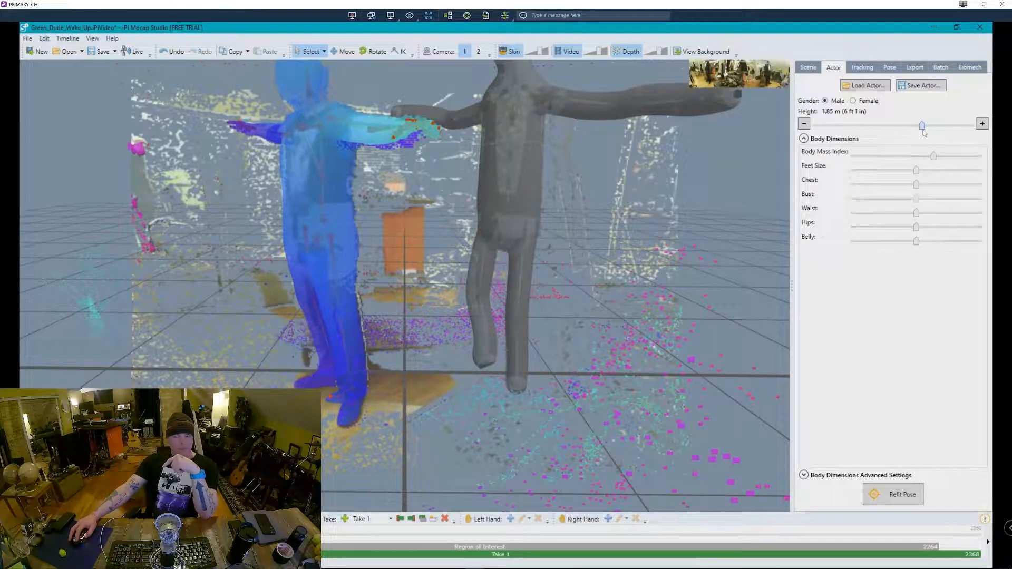
drag(922, 133, 917, 135)
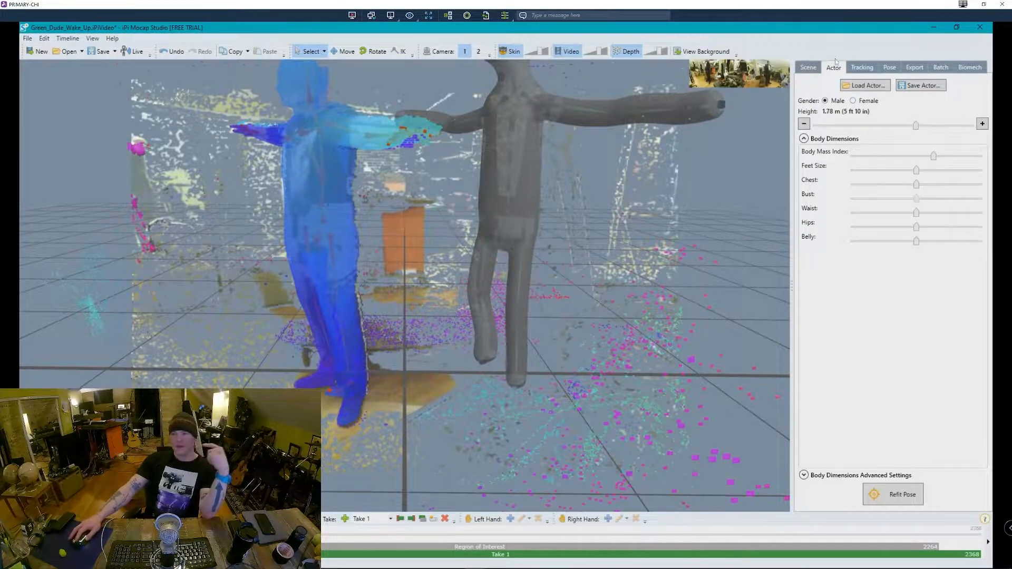
Step: Enable head tracking and track the actor forward through the region of interest again
click(870, 66)
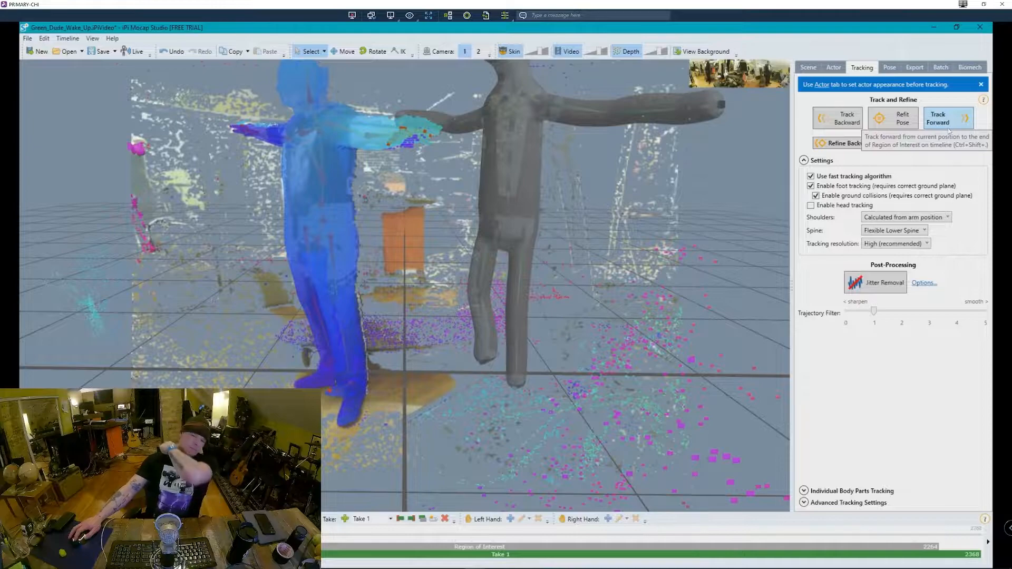
click(811, 206)
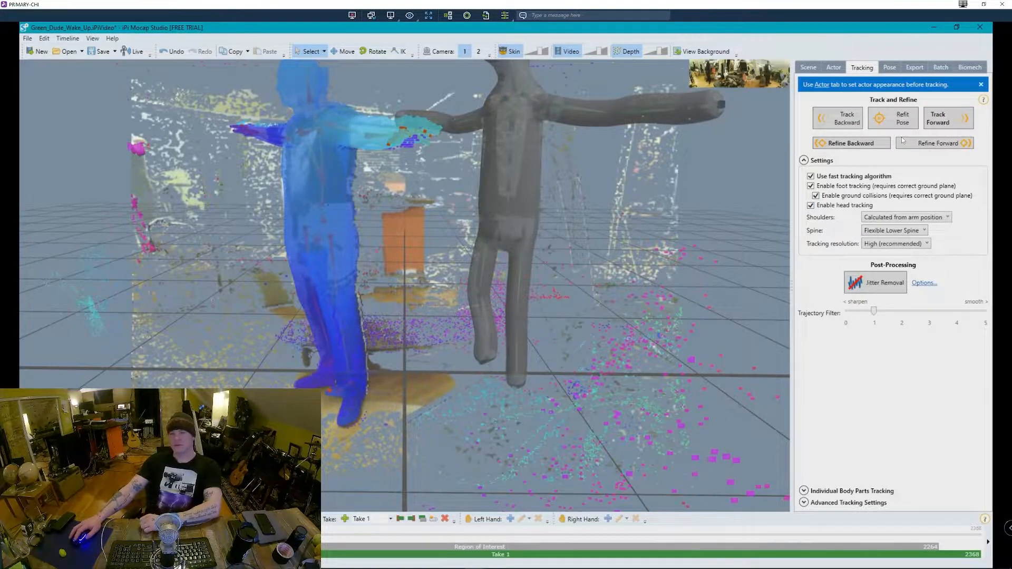
click(959, 120)
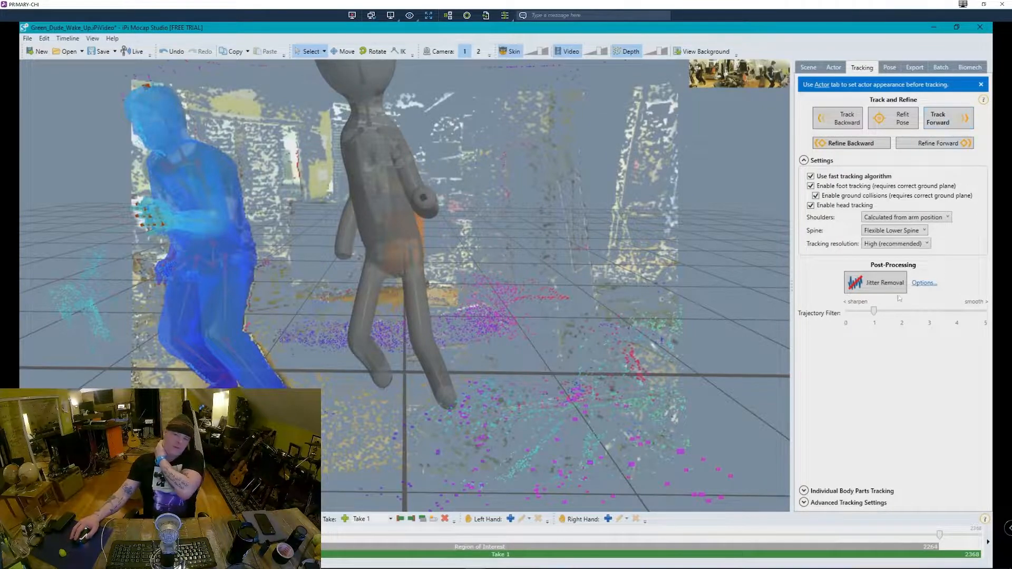
Step: Apply jitter removal with the trajectory filter at 4, and increase the smoothing of the limbs in the jitter removal options
drag(874, 312, 955, 311)
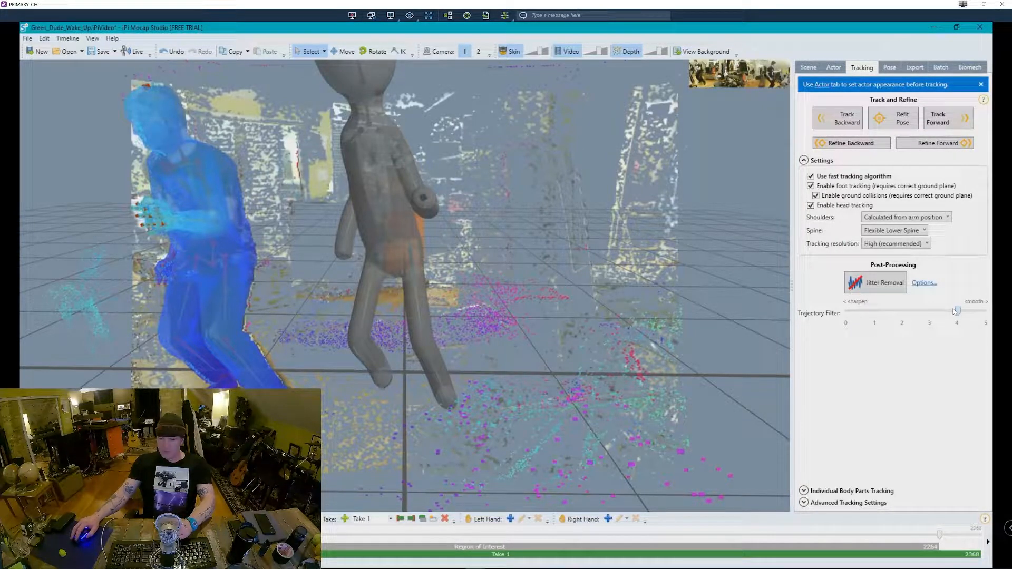
click(892, 285)
click(929, 283)
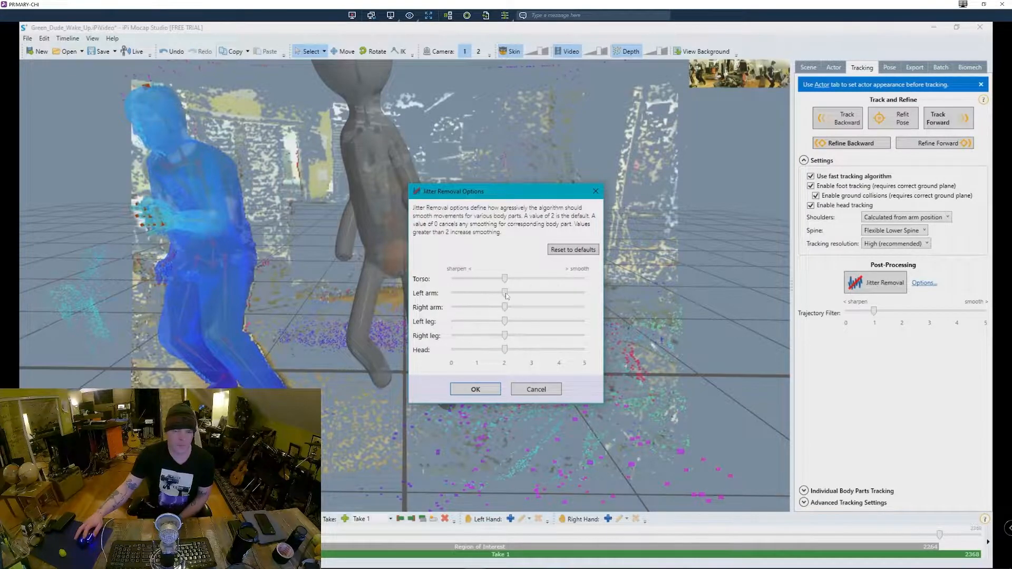
drag(508, 294, 559, 308)
drag(524, 351, 561, 323)
click(482, 388)
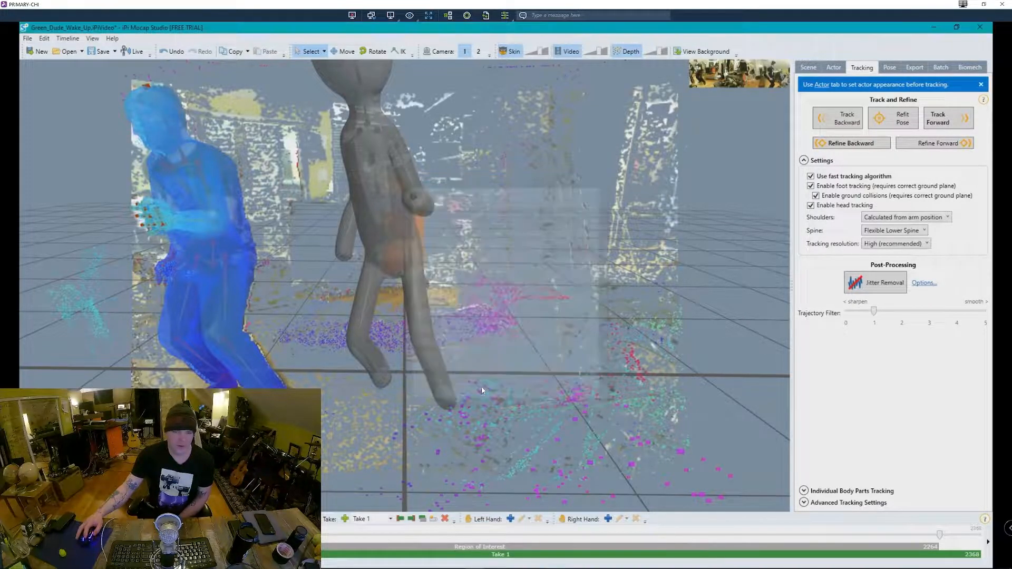
Step: Set the trajectory filter to 4 and run Jitter Removal with the new smoothing options
click(958, 315)
click(959, 313)
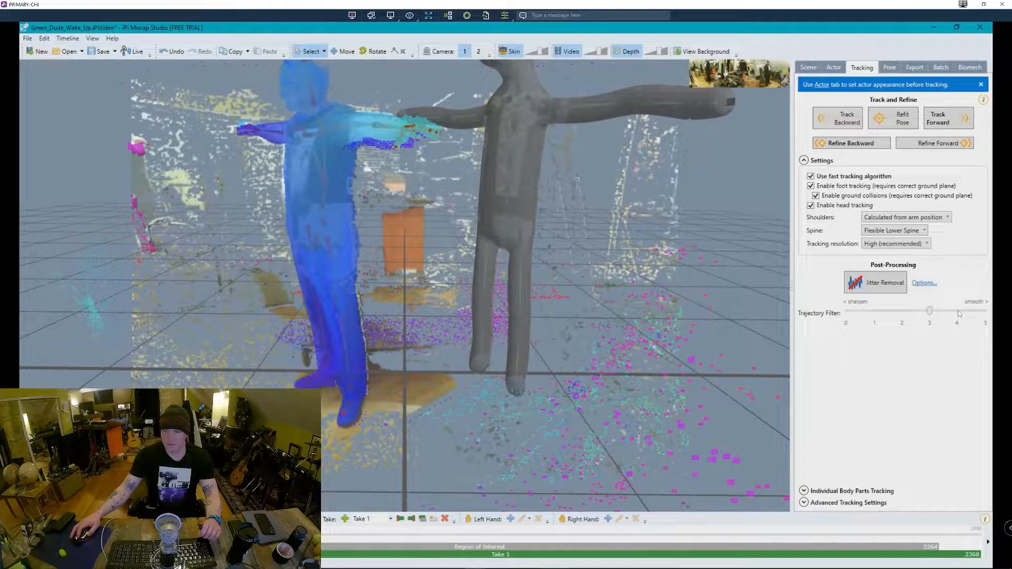
click(958, 313)
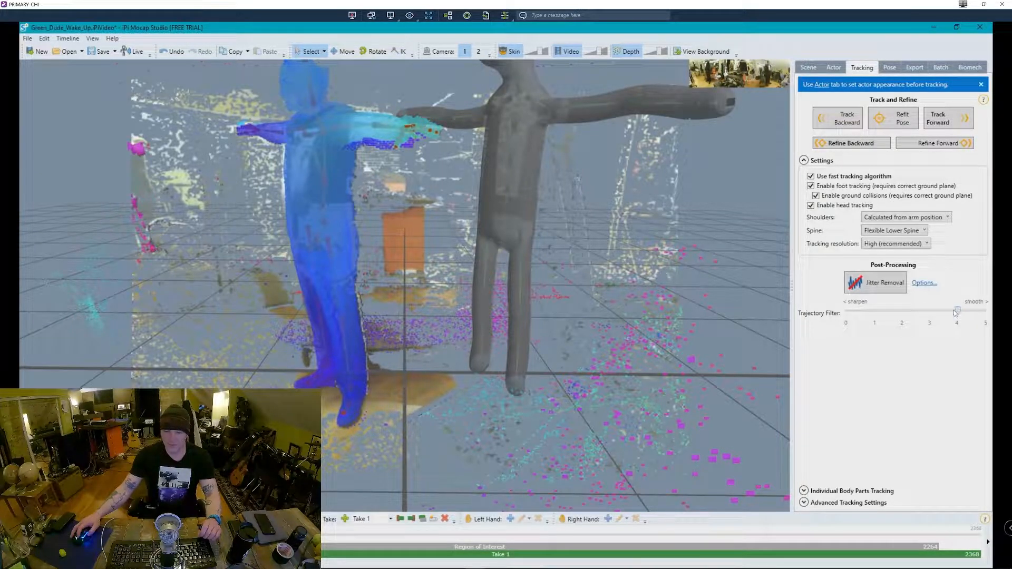
click(887, 285)
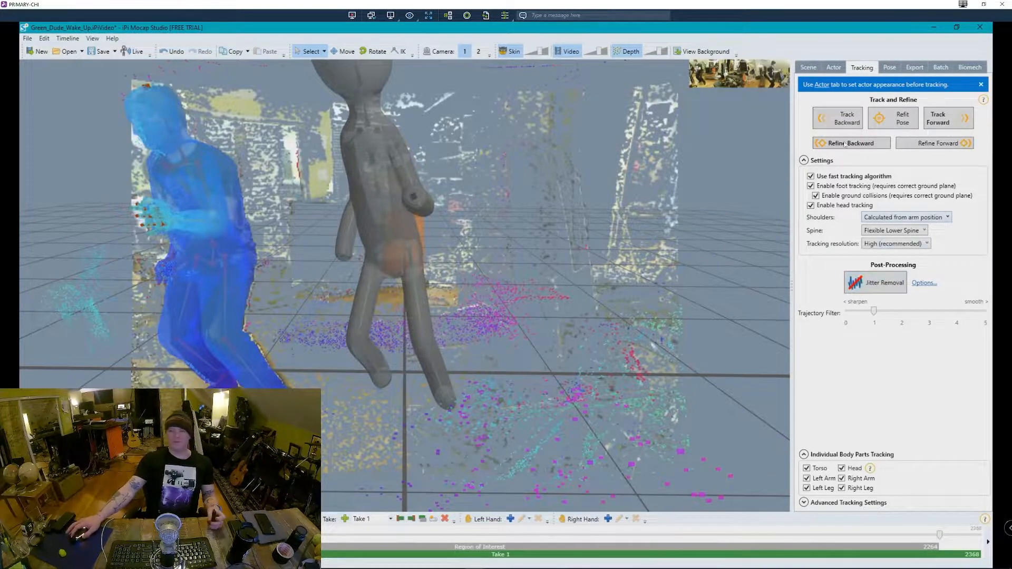
Step: Show the target character overlaid on the actor in the export settings
click(28, 38)
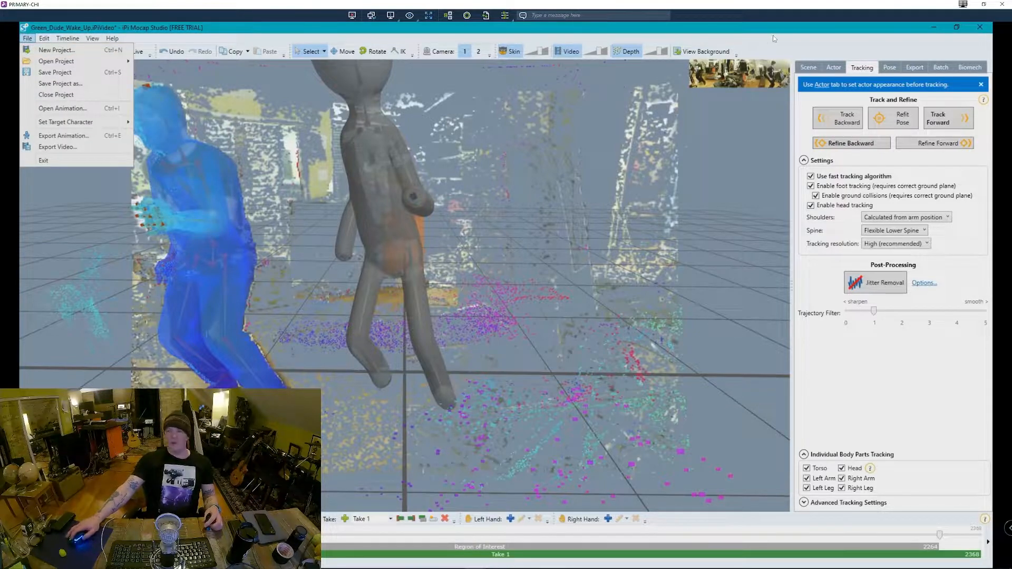
click(775, 49)
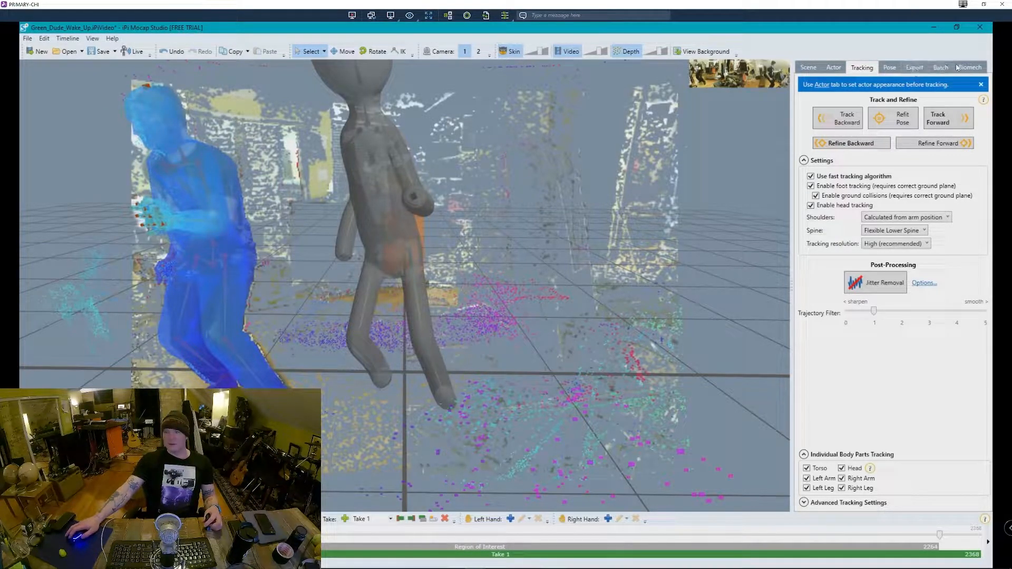
click(914, 68)
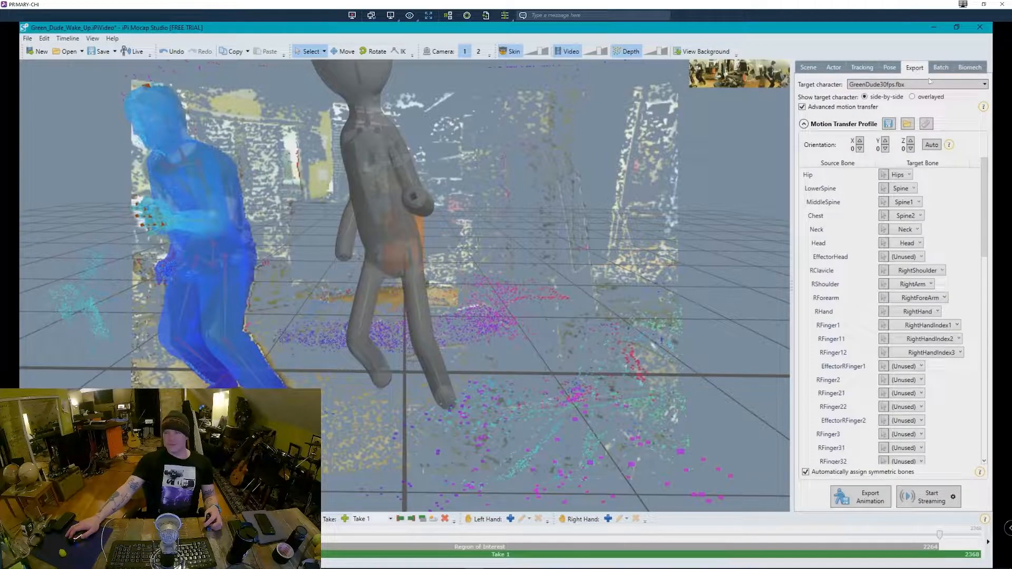
click(913, 97)
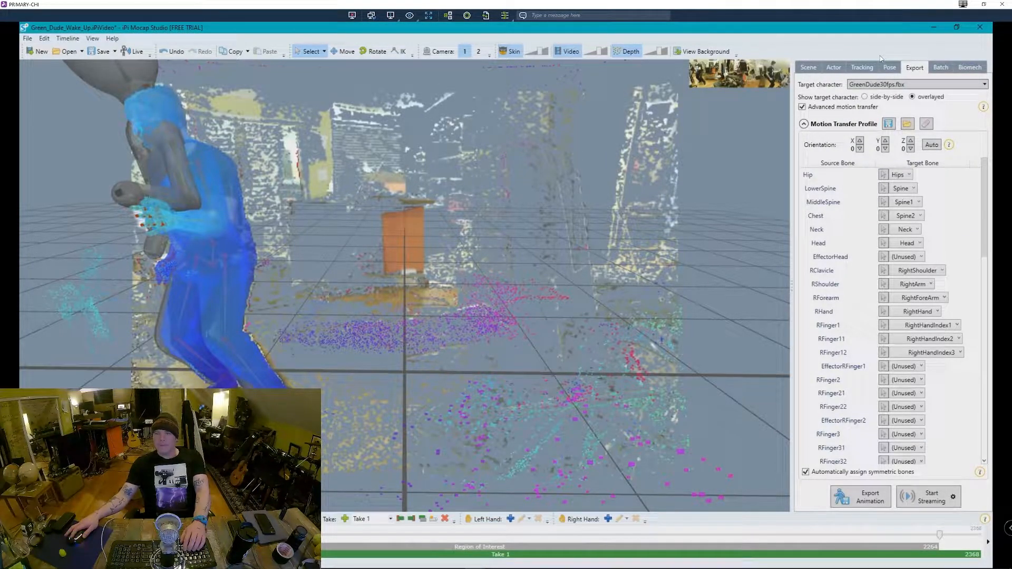
Step: Examine which target bone is assigned to each source bone in the motion transfer profile, from the hips to the toes
scroll(987, 237, down, 3)
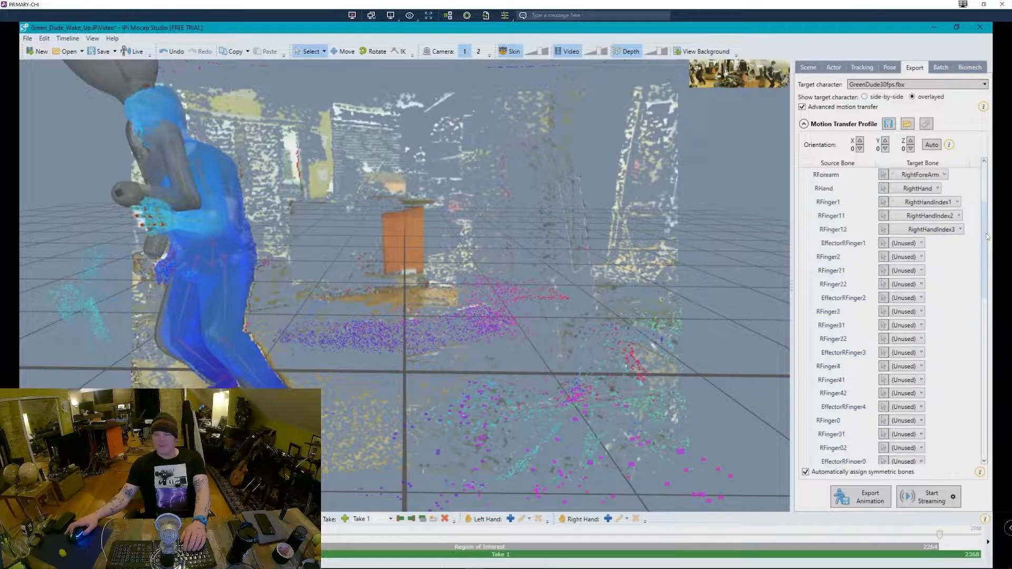
scroll(988, 237, down, 10)
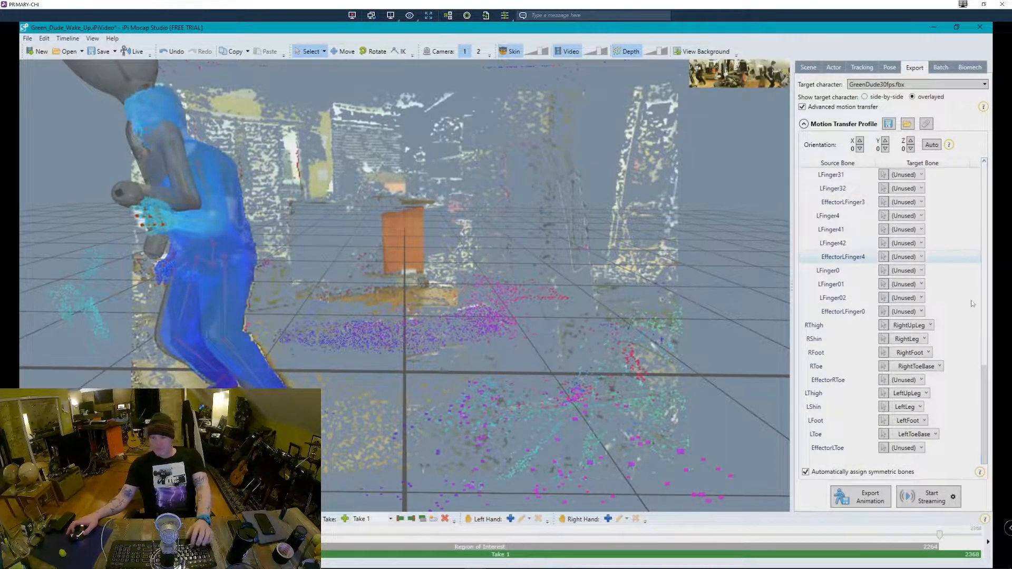
scroll(971, 305, up, 12)
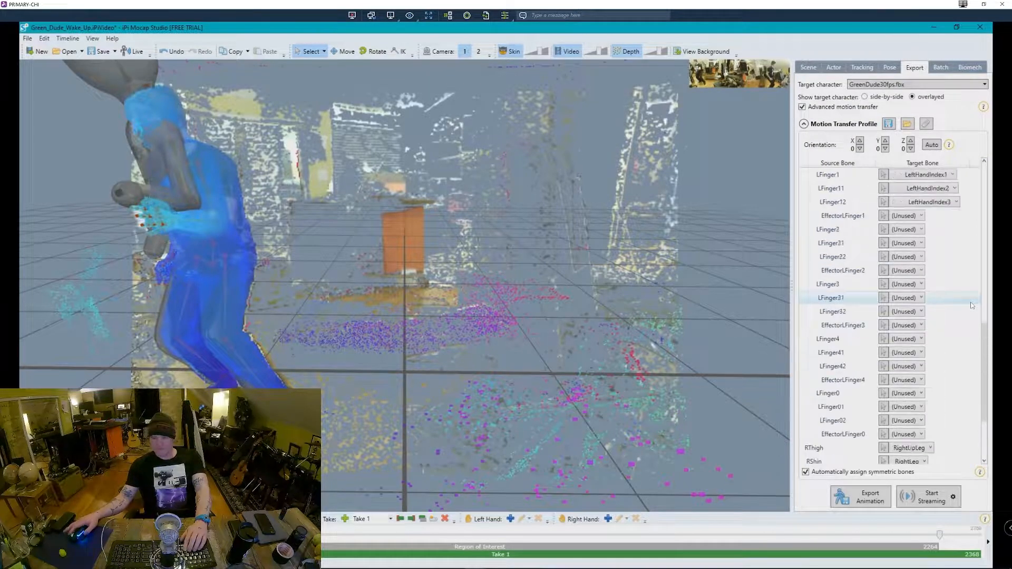
scroll(972, 304, up, 1)
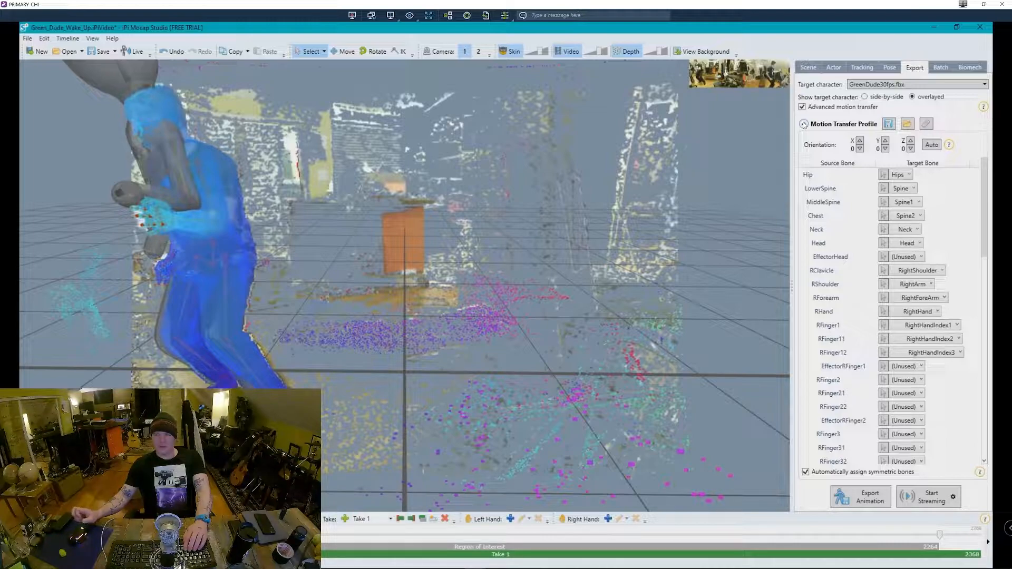
scroll(937, 275, down, 5)
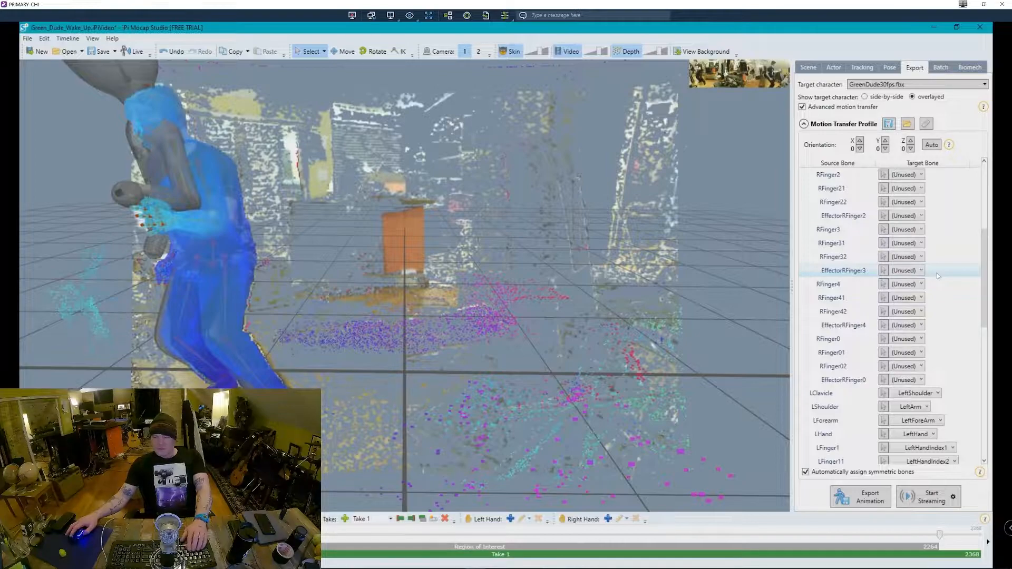
scroll(937, 273, up, 2)
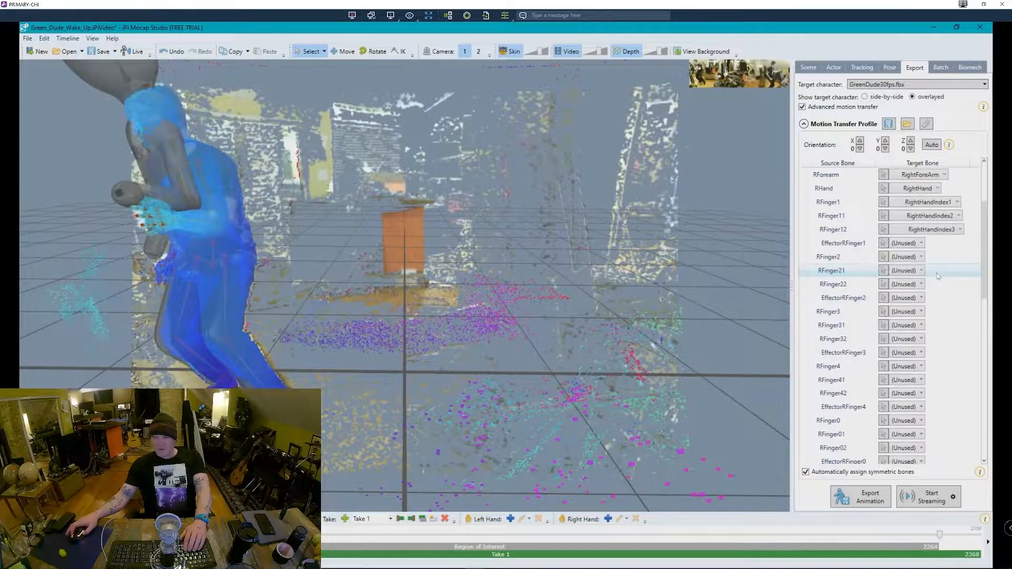
scroll(937, 273, down, 2)
scroll(937, 273, down, 6)
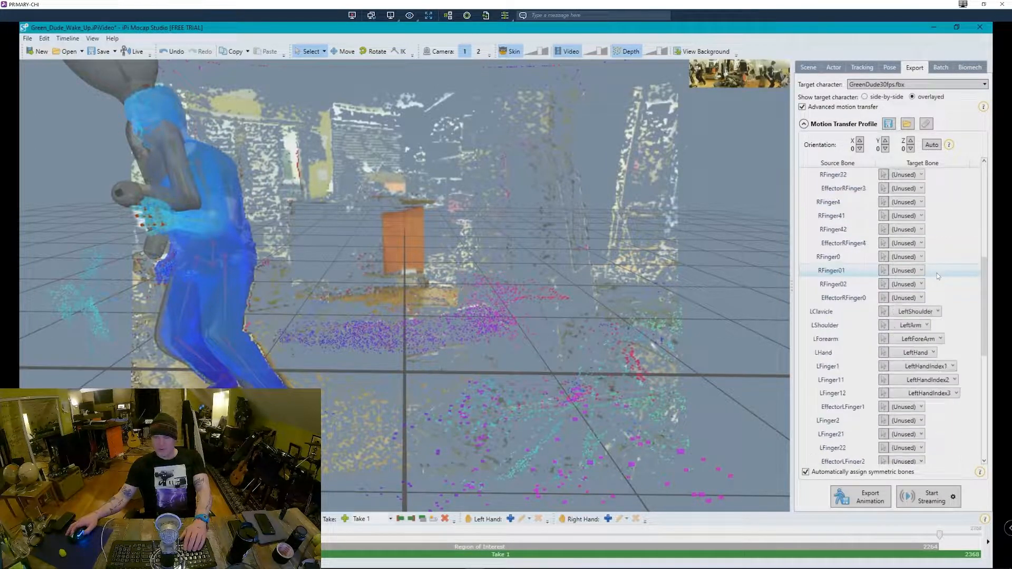
scroll(937, 273, down, 4)
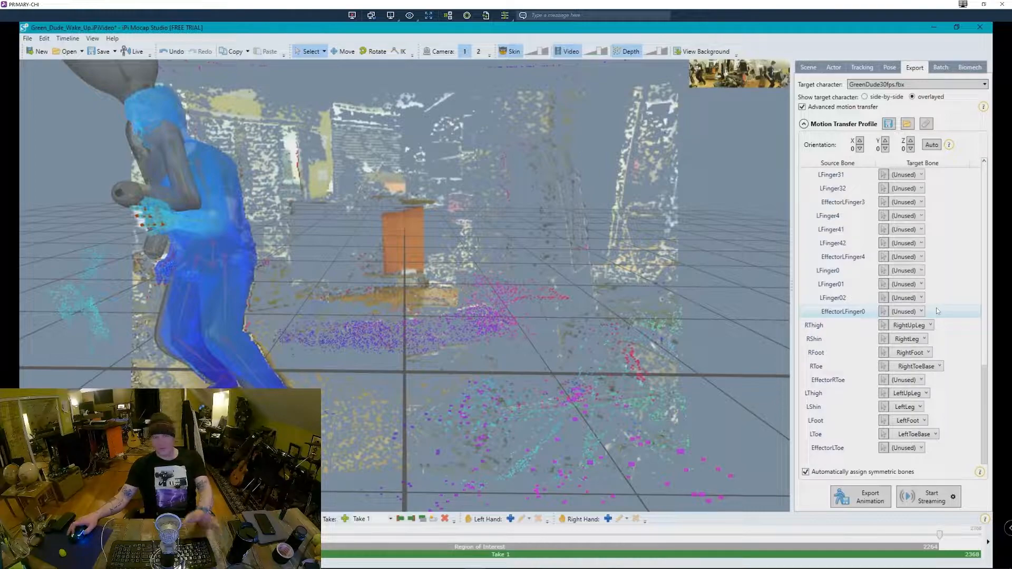
scroll(938, 308, up, 12)
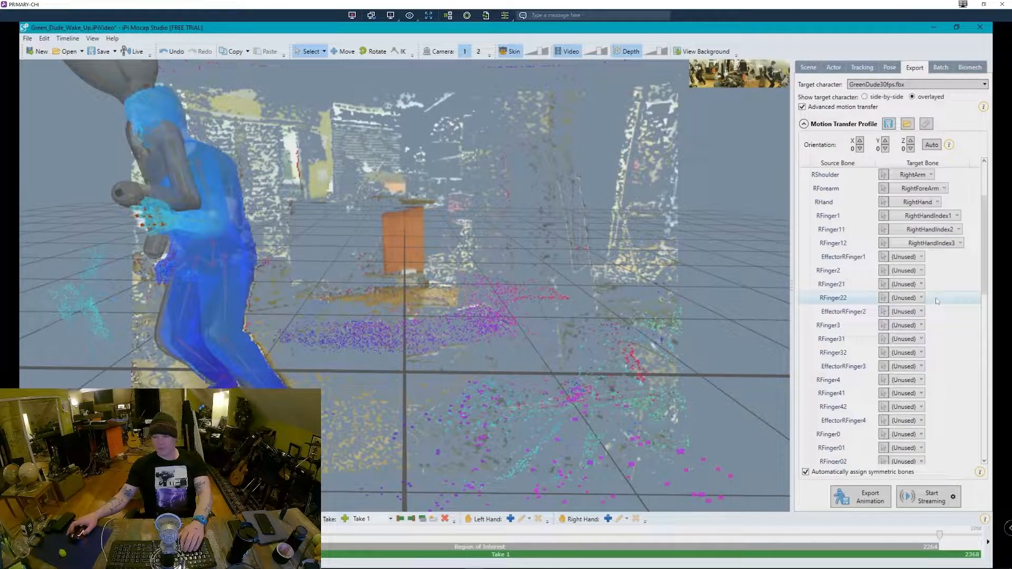
scroll(936, 297, up, 3)
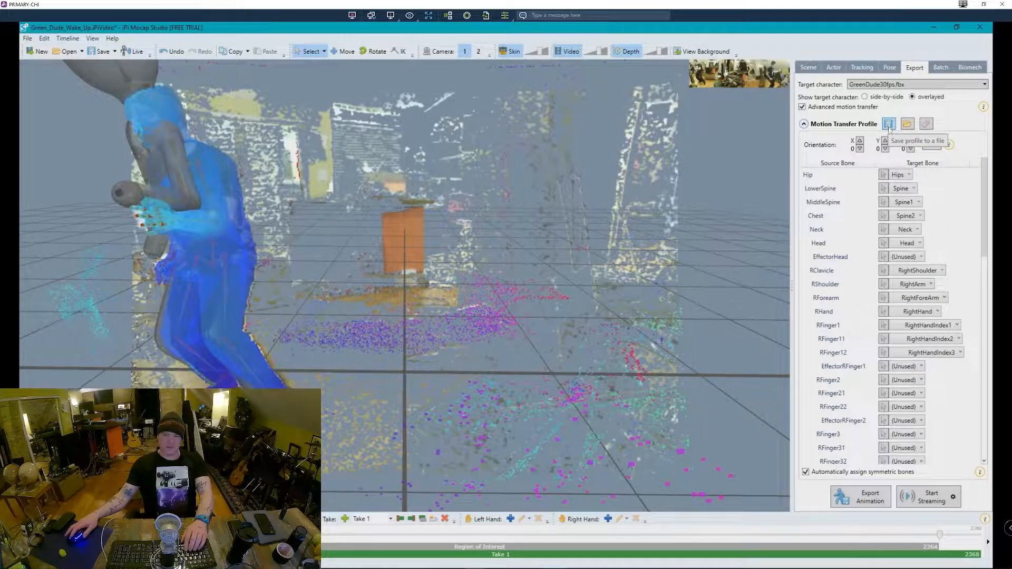
Step: Start the animation export, then create and open a new folder named Green_Dude_FBX_Exports inside IP_Data
click(871, 498)
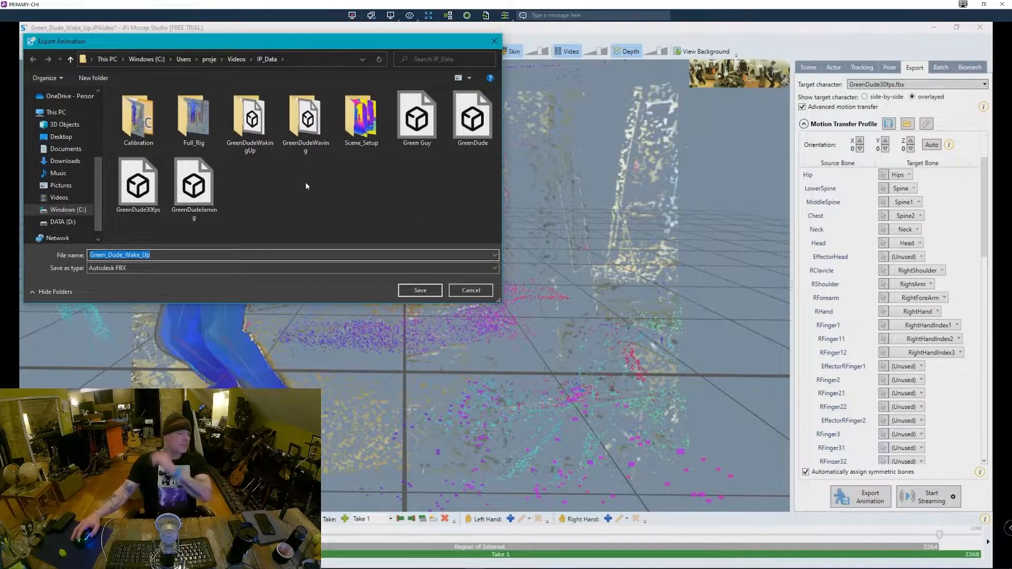
click(91, 79)
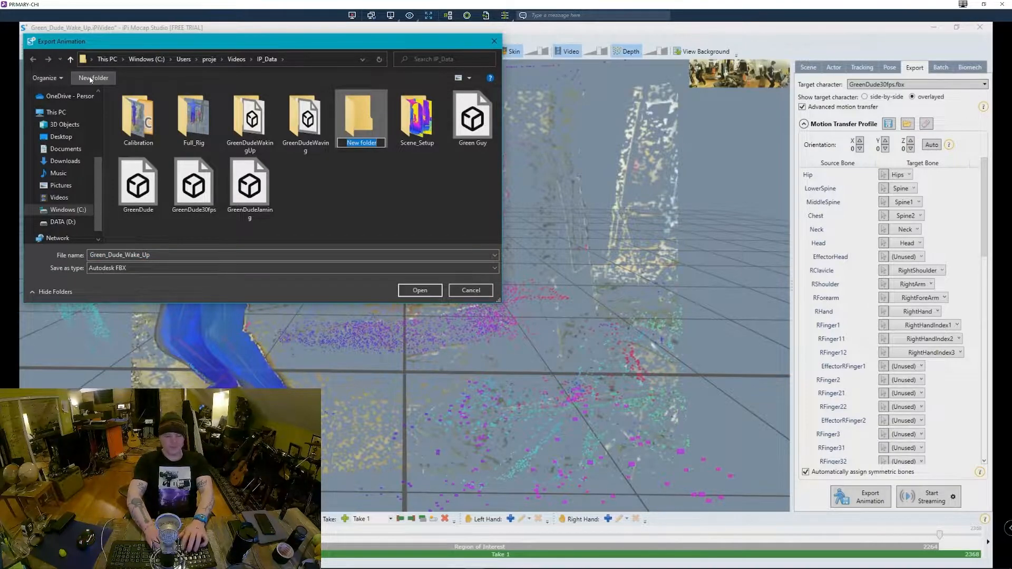
text(Green)
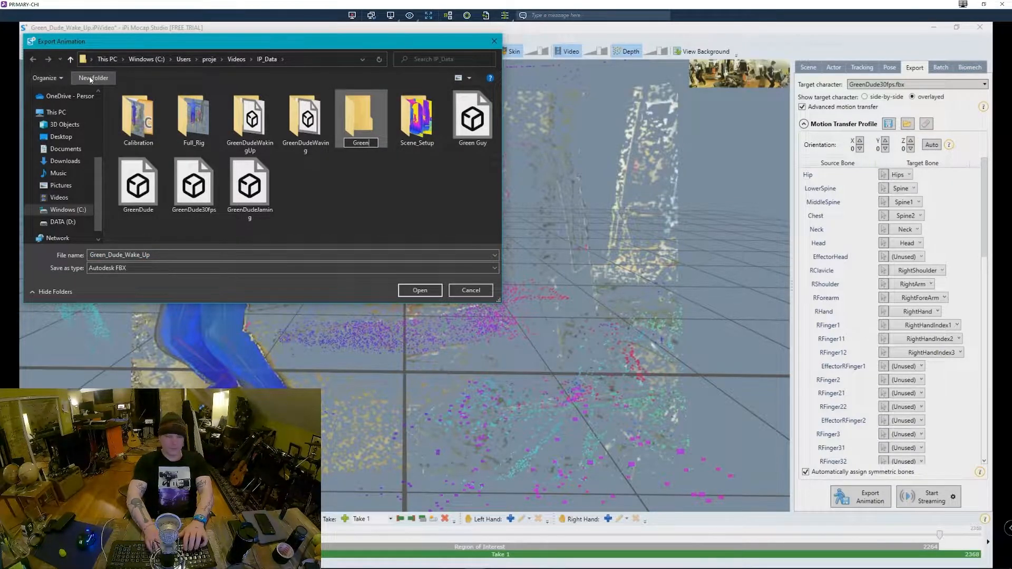
text(_D)
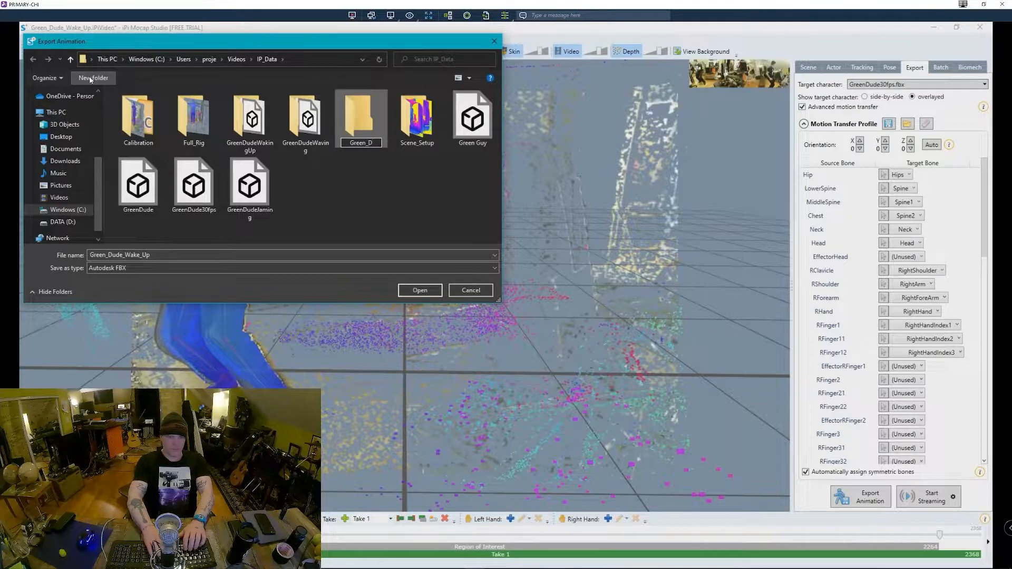
text(ude)
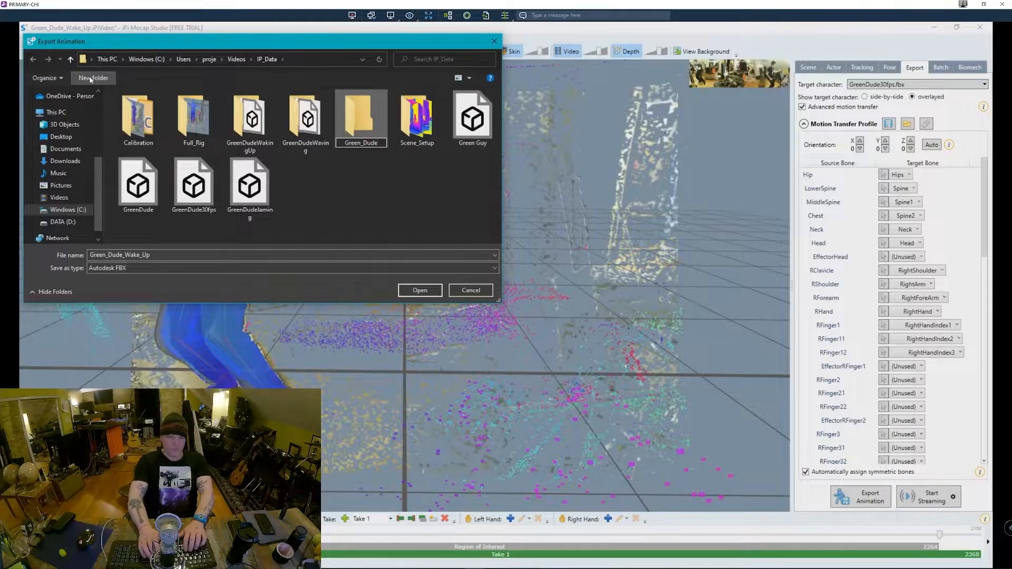
text(_)
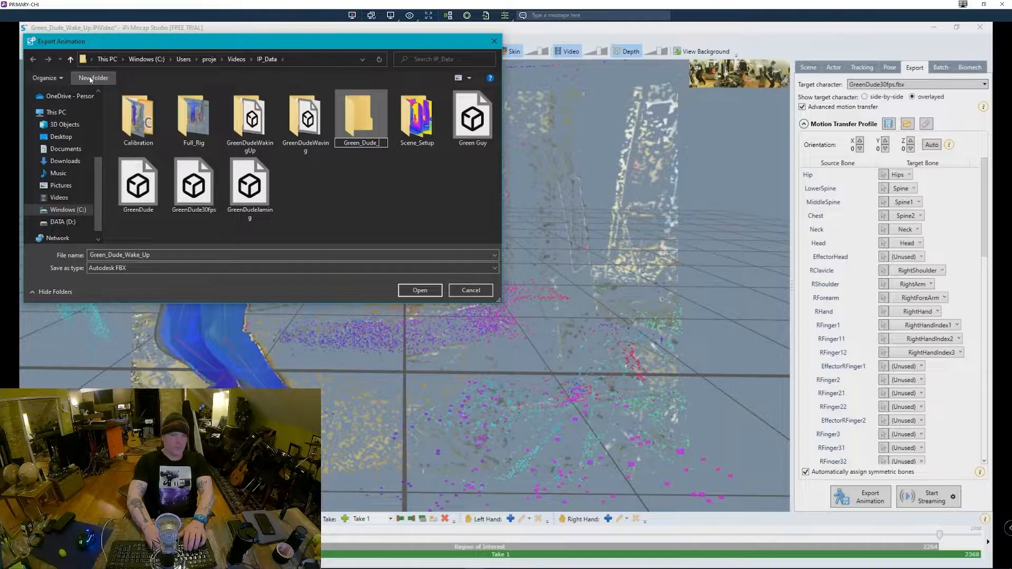
text(FB)
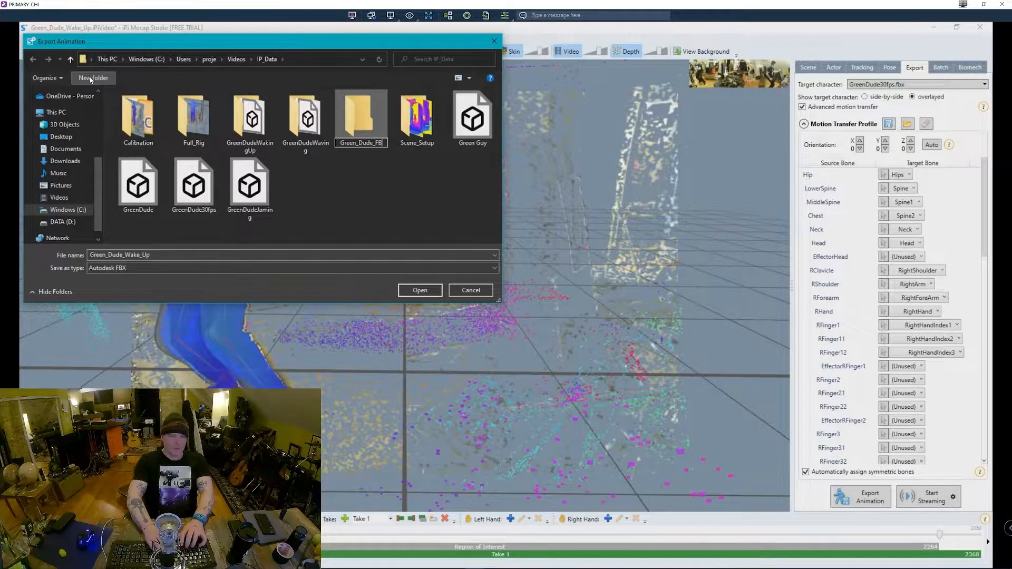
text(X_Exports)
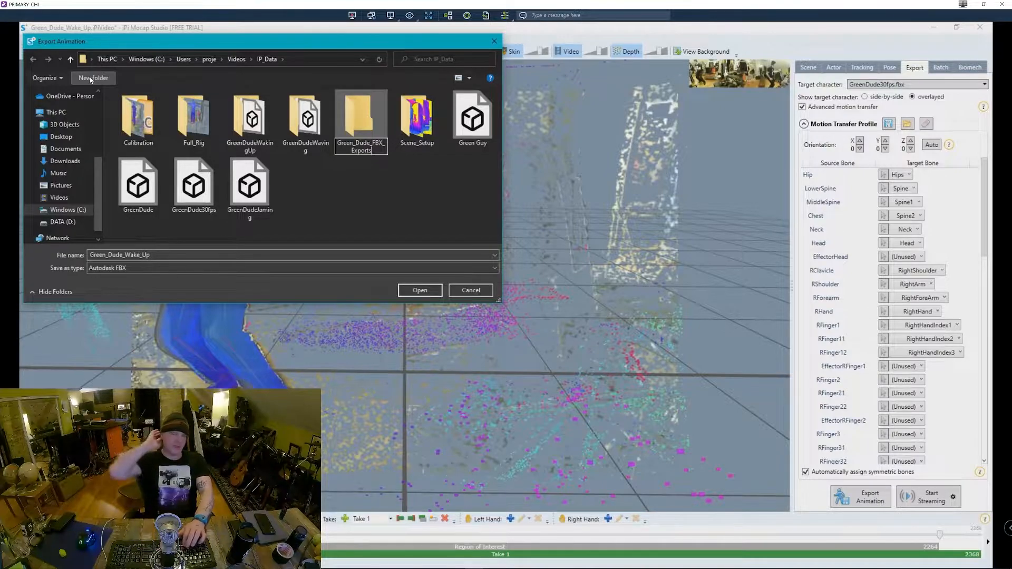
click(420, 291)
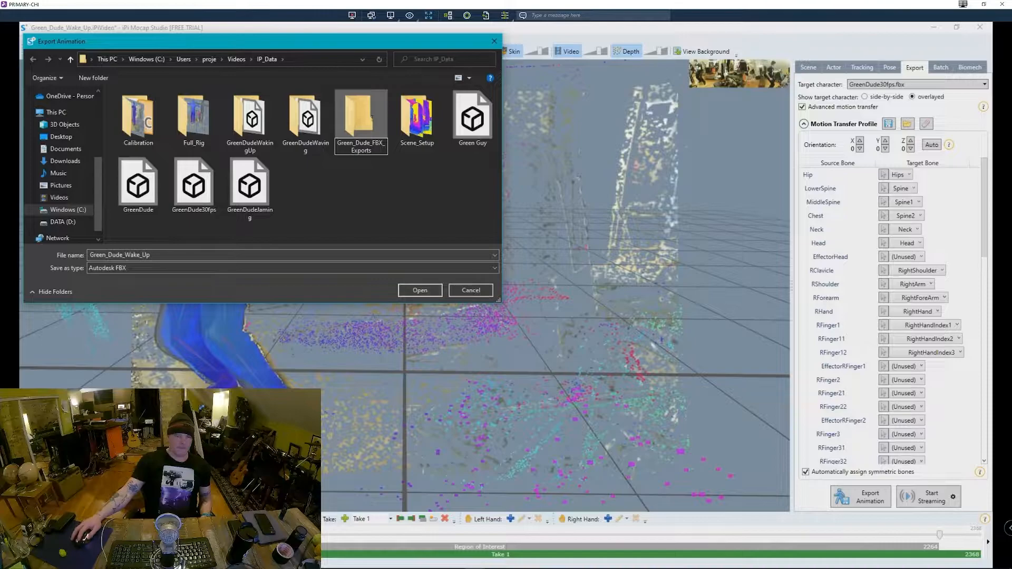
click(420, 290)
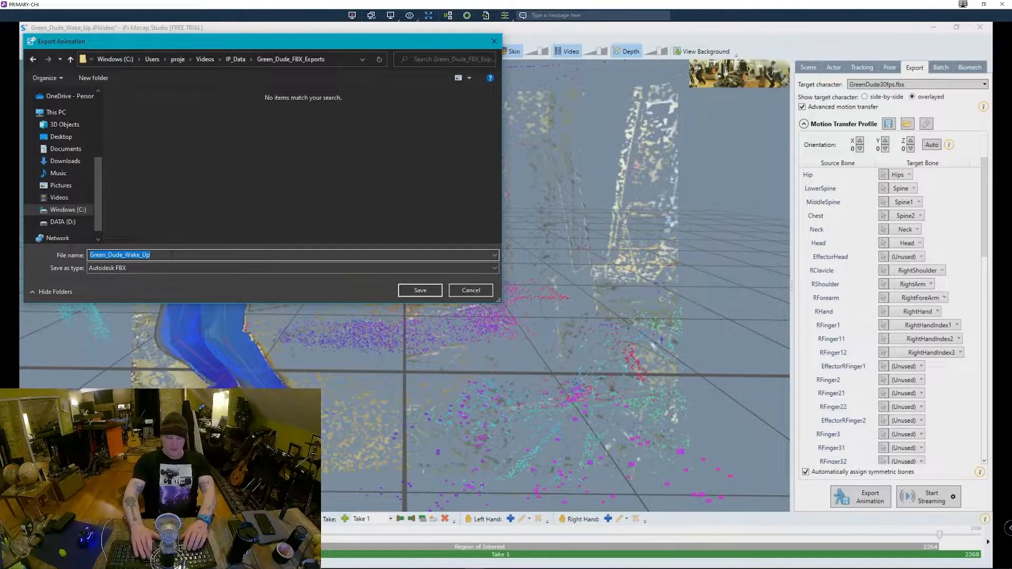
Step: Name the exported FBX file Green_Dude_Wake_Up_1 and save it in the Green_Dude_FBX_Exports folder
key(End)
text(_1)
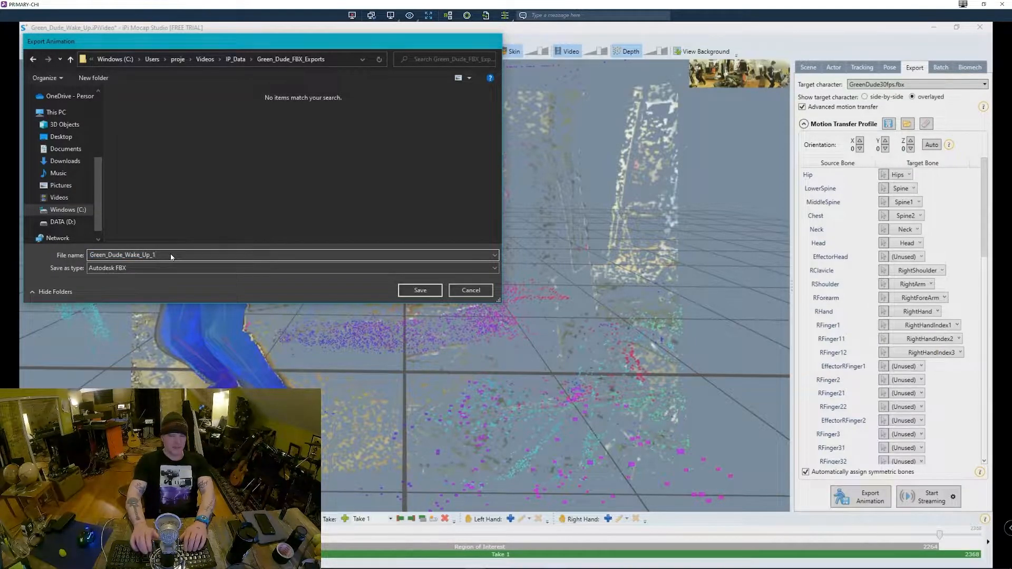
key(Return)
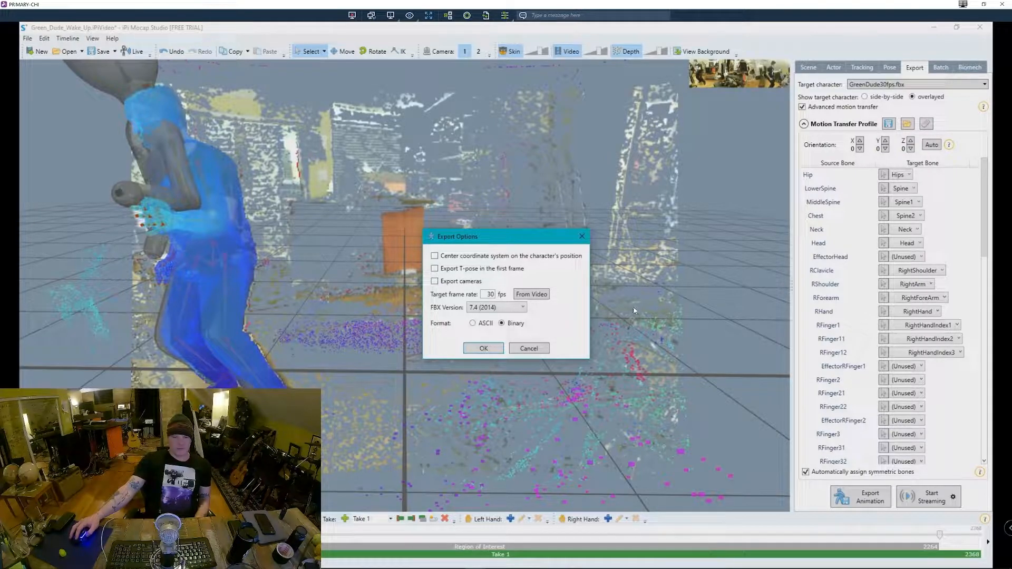
Step: Export the animation with the coordinate system centered on the character's position, a T-pose in the first frame and a 24 fps frame rate
click(435, 269)
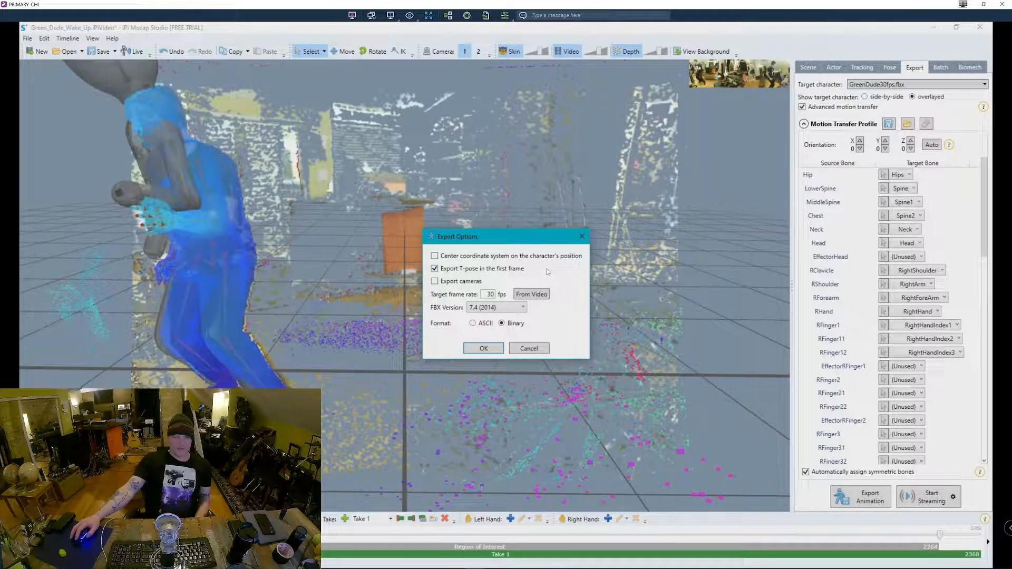
click(435, 257)
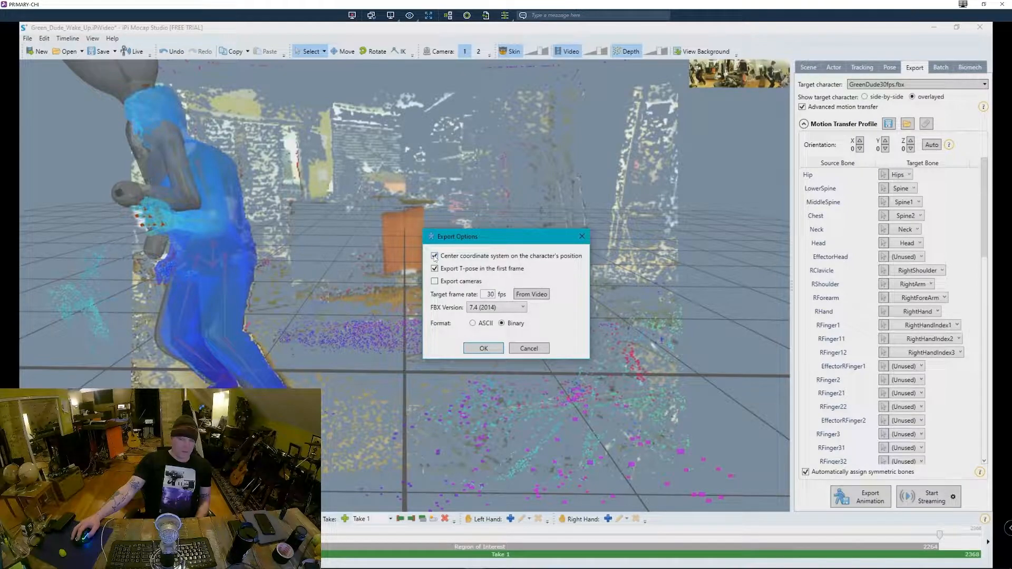
double_click(492, 294)
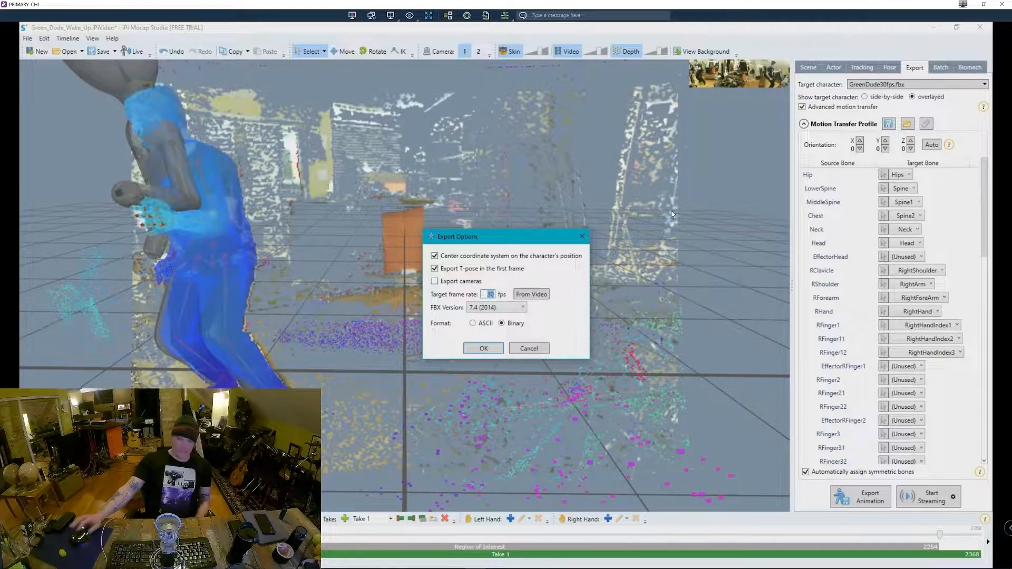
text(24)
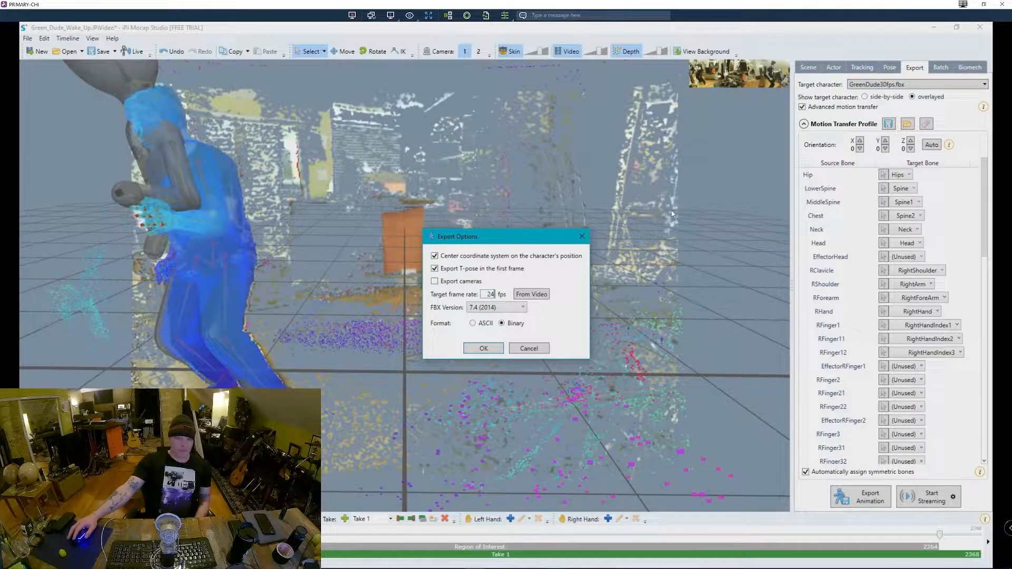
click(516, 310)
click(516, 310)
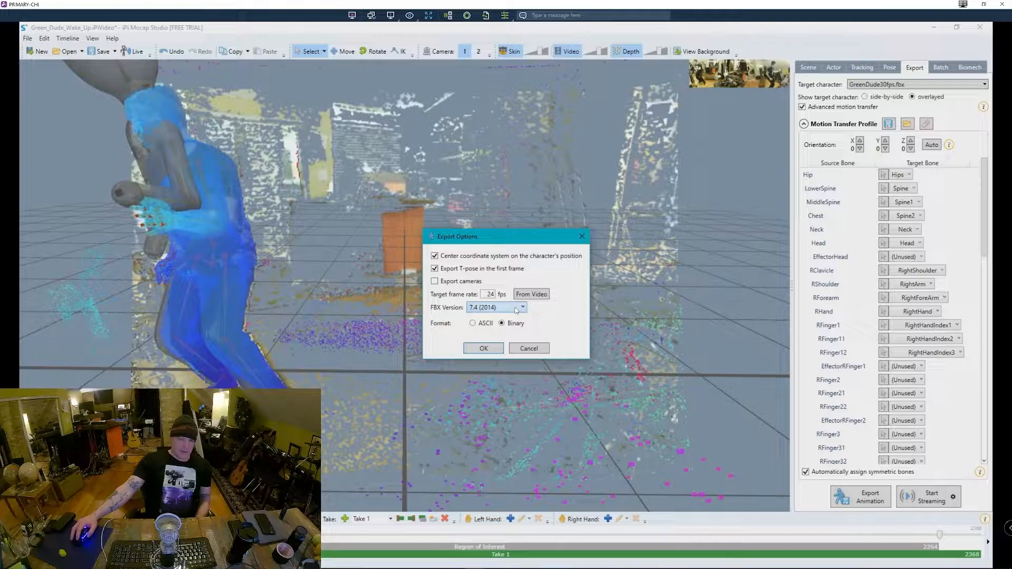
click(483, 349)
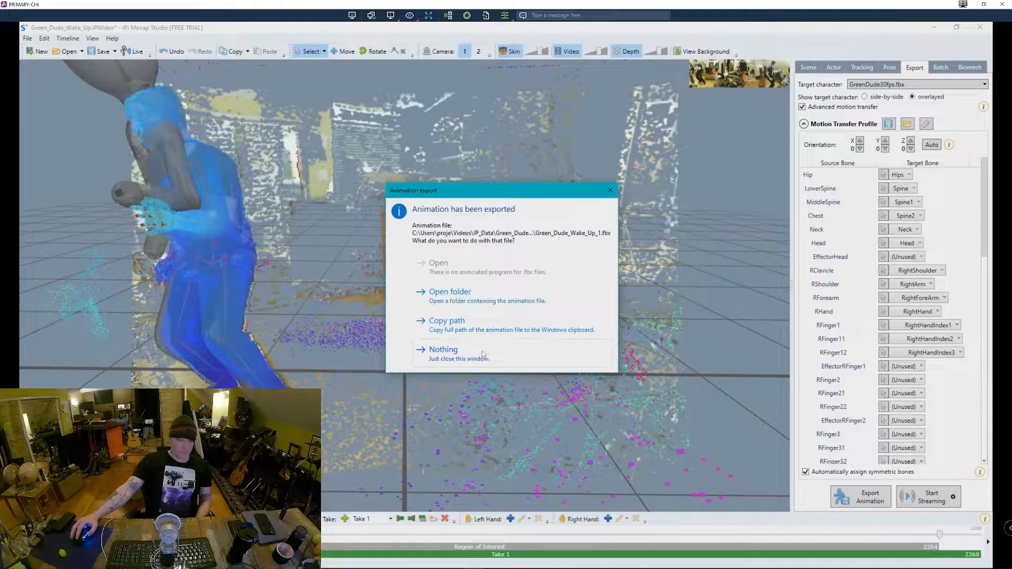
click(611, 191)
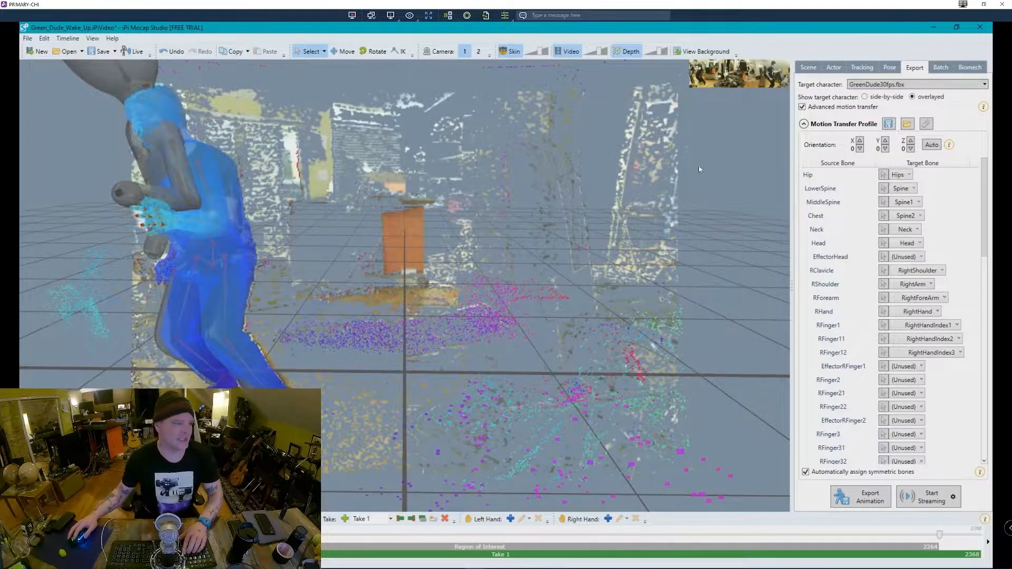
Step: Switch to the Word document On This Season of CreateStage and read the story synopsis and motion capture needs
click(934, 28)
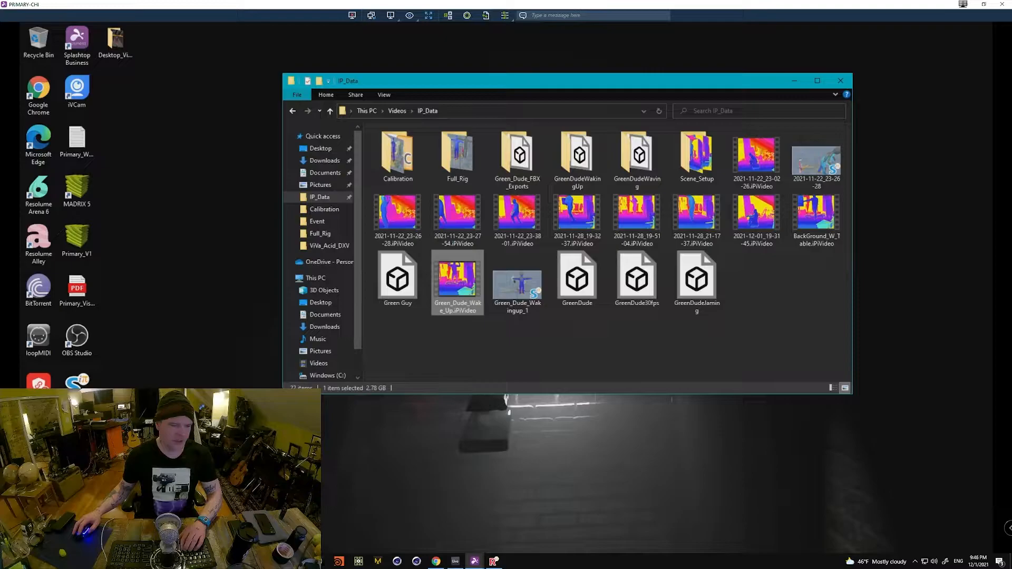
key(alt+Tab)
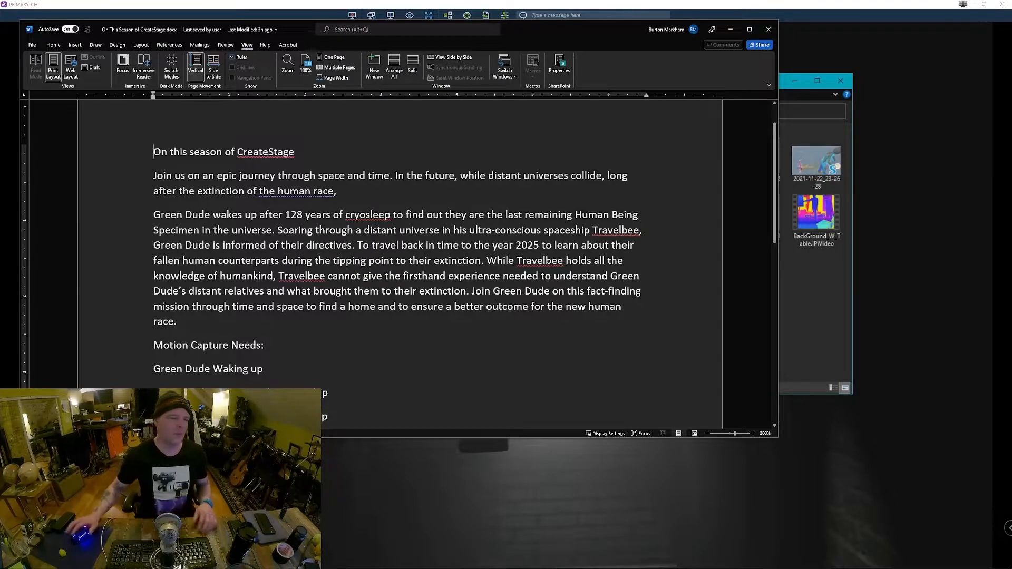
scroll(388, 349, down, 1)
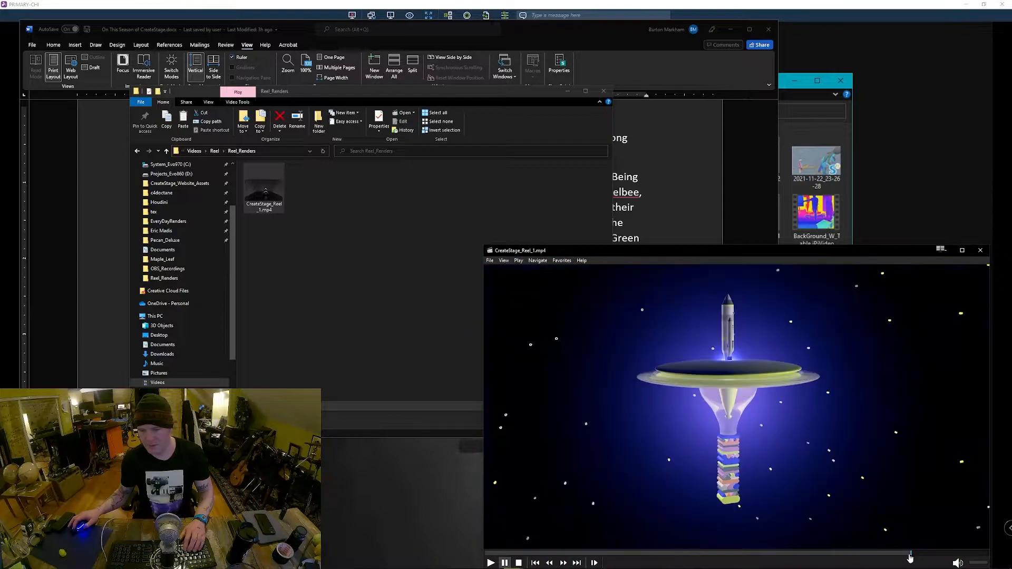
Step: Review the red train car scene in CreateStage_Reel_1.mp4 by scrubbing back and forth through the playback
click(899, 557)
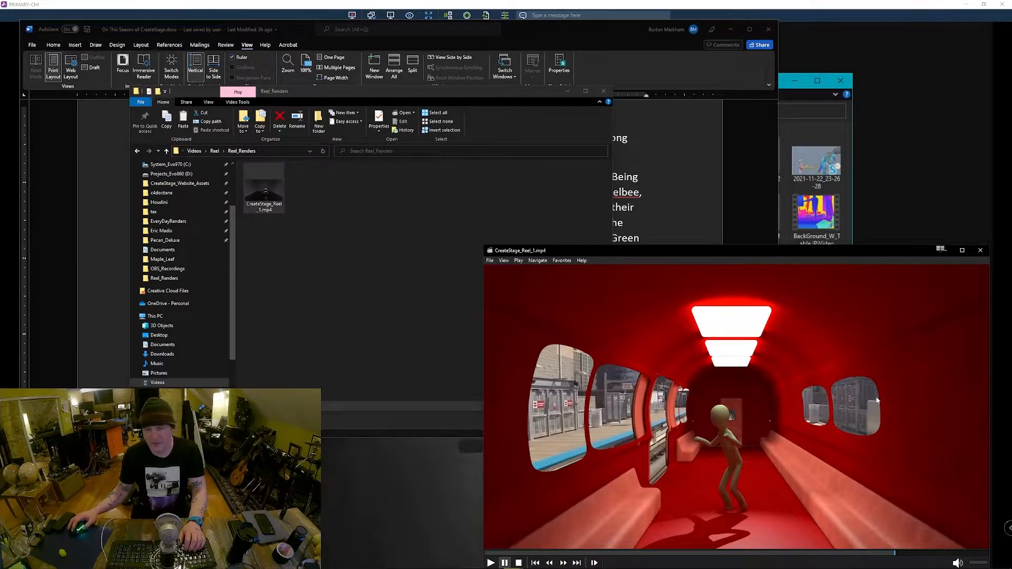
click(898, 553)
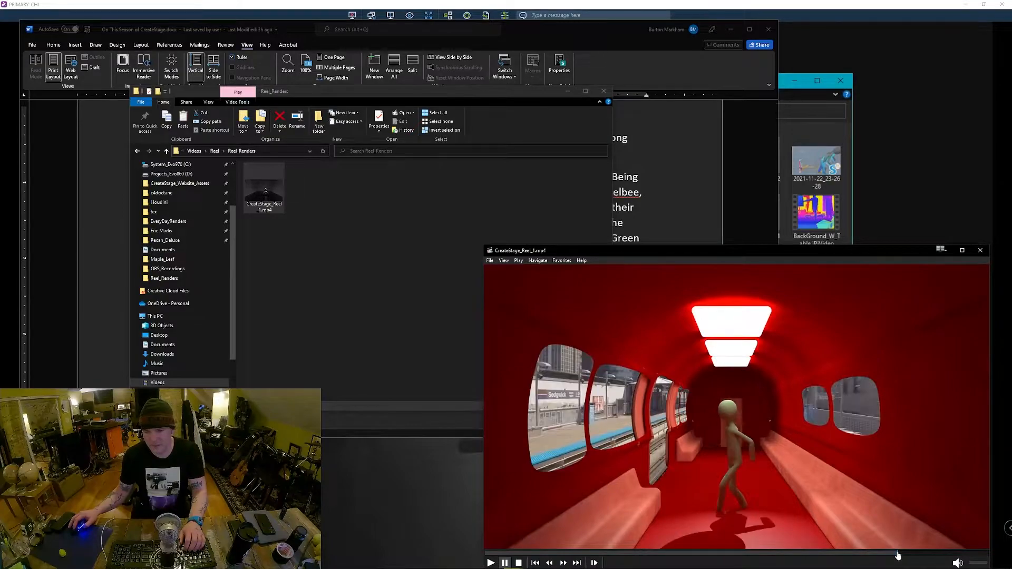
drag(898, 554, 884, 557)
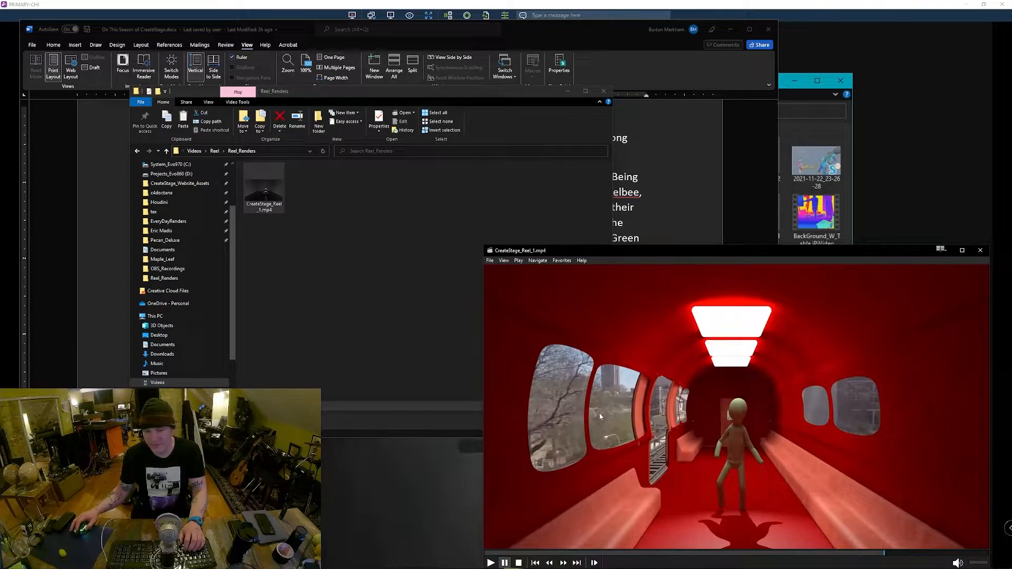
click(885, 555)
click(892, 553)
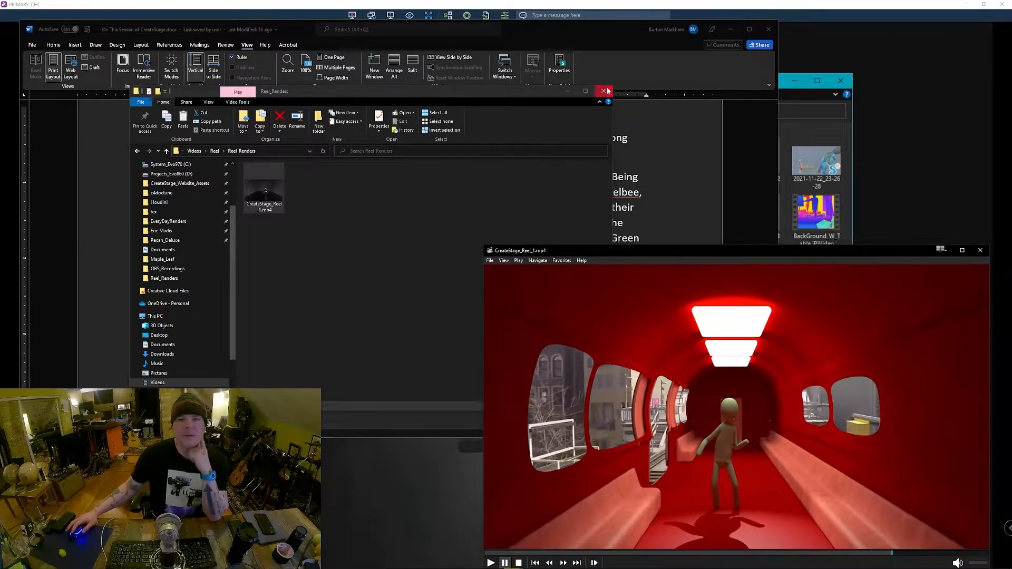
Step: Put away the document, the Reel_Renders folder and the remote desktop, and show the background evaluation settings in iPi Recorder
click(733, 34)
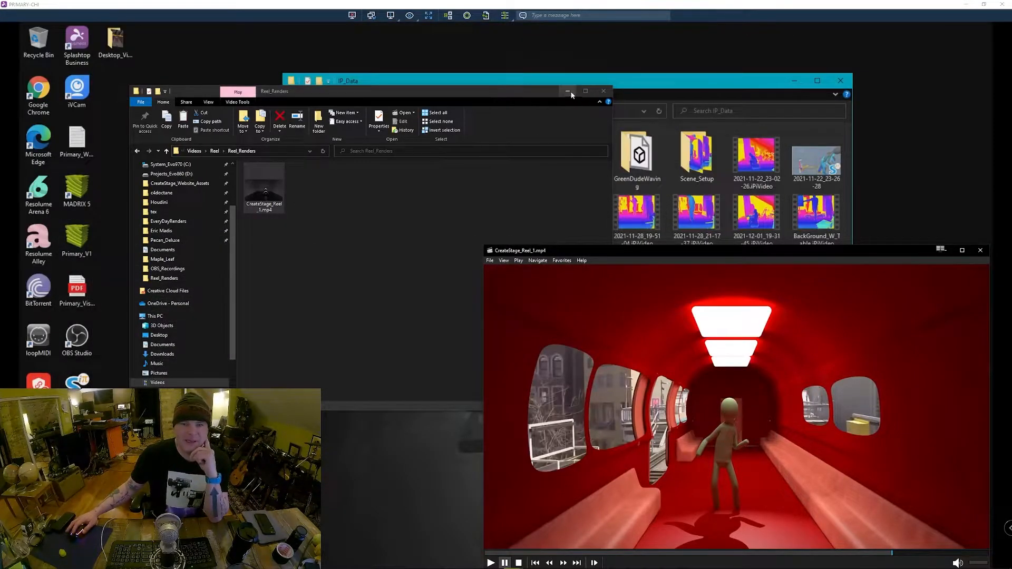
click(569, 92)
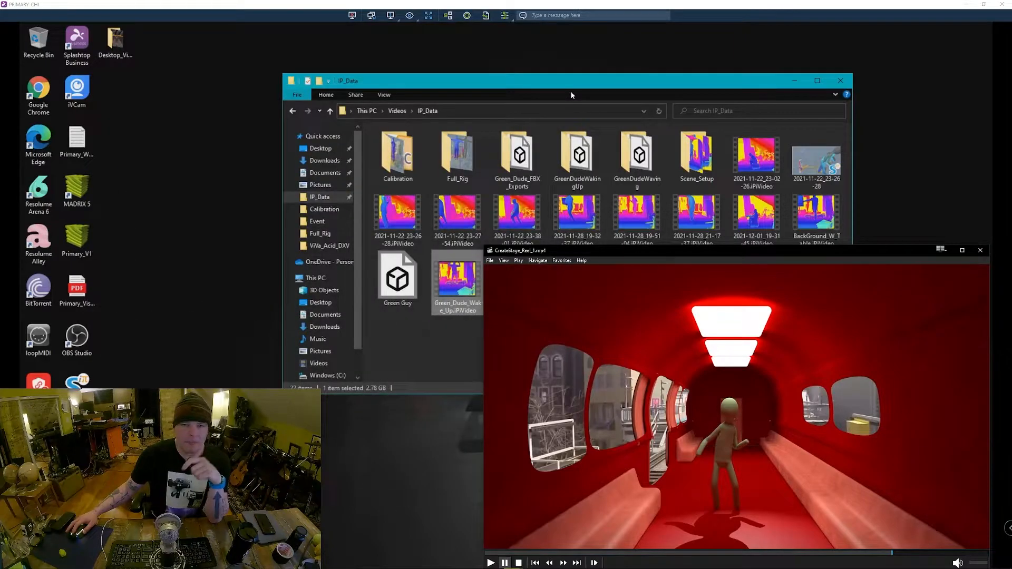
click(968, 4)
mouse_move(490, 559)
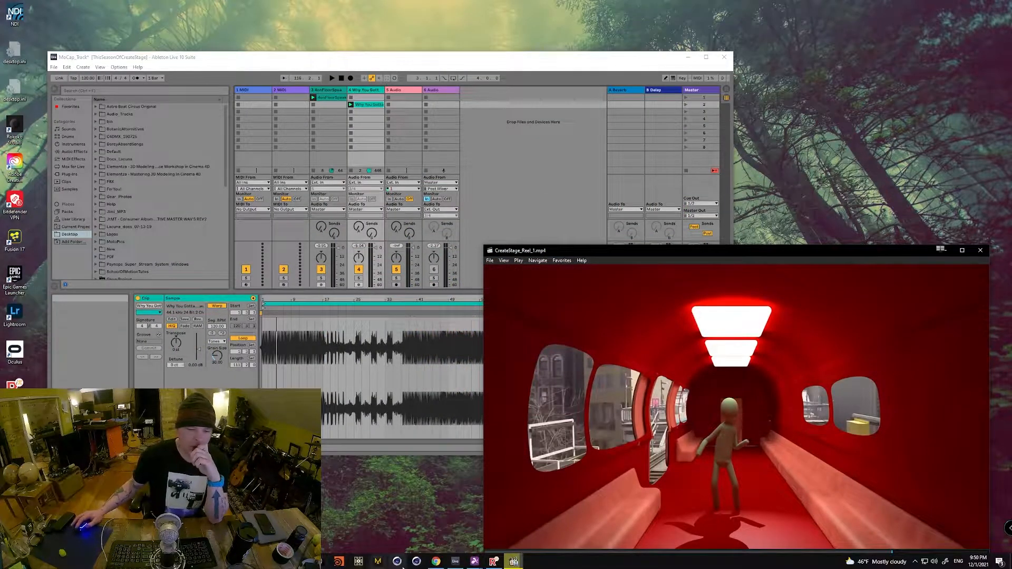
click(493, 561)
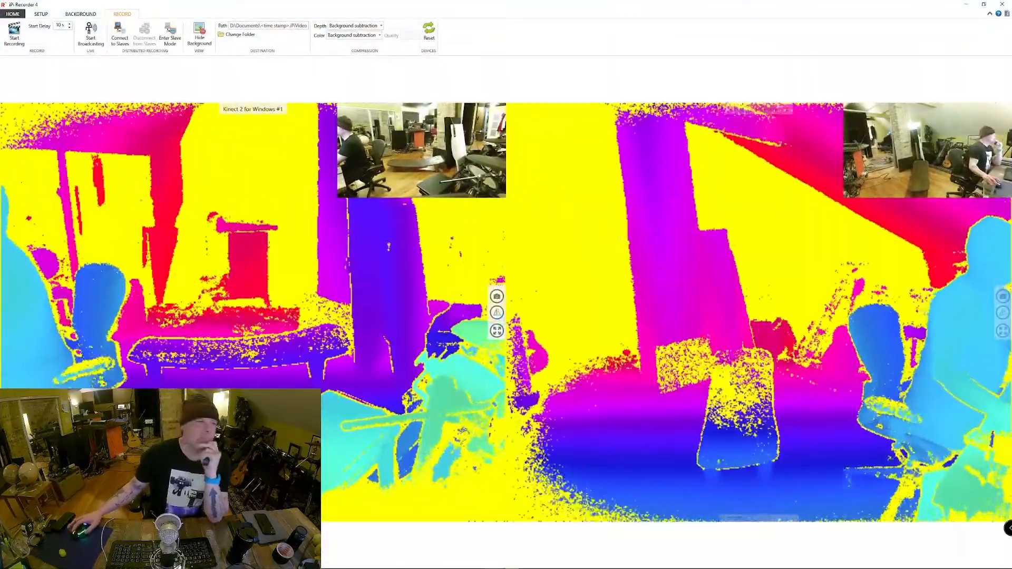
click(80, 14)
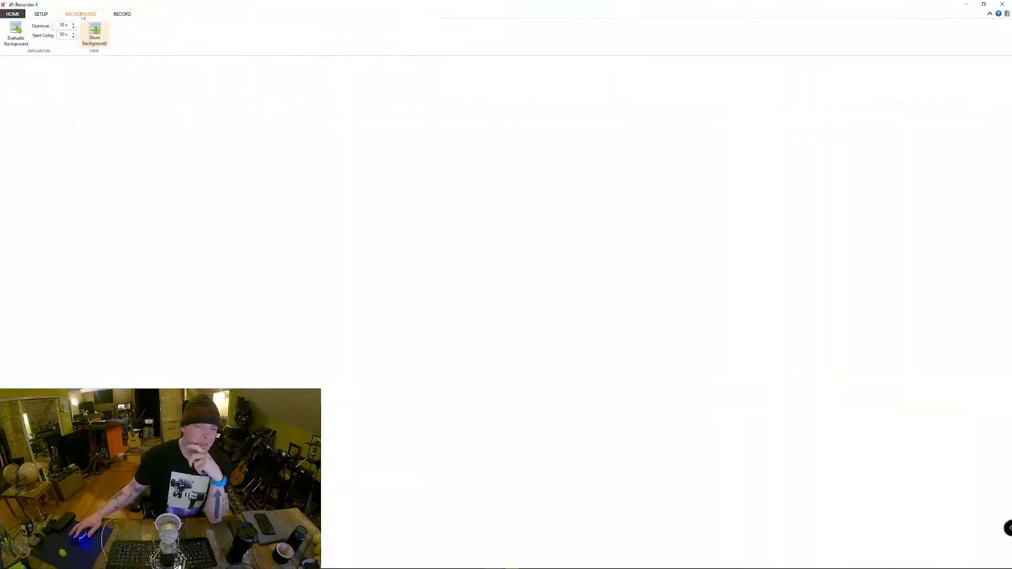
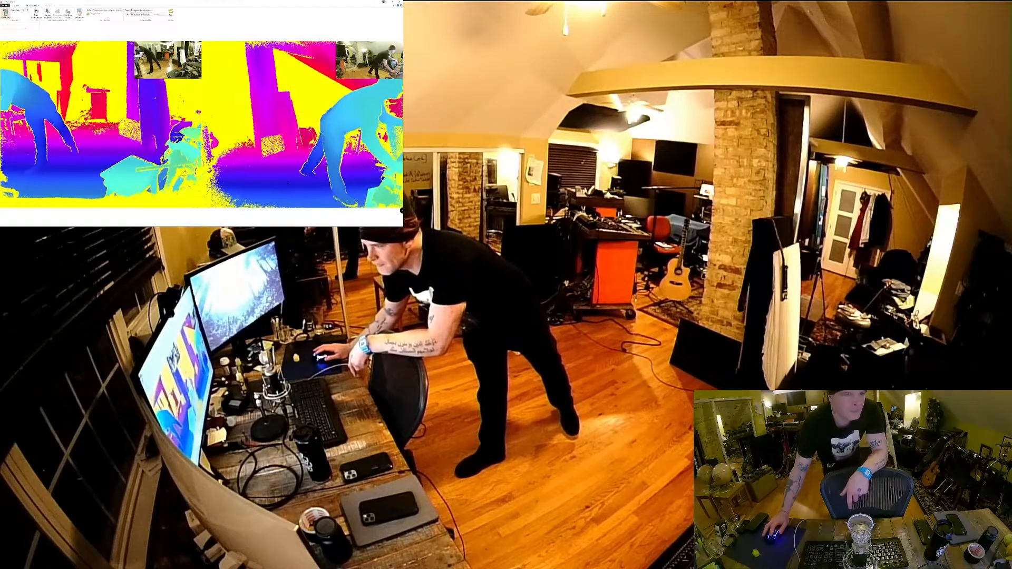
Step: Record a new performance with both Kinect sensors, and return to iPi Mocap Studio on the remote computer
click(5, 13)
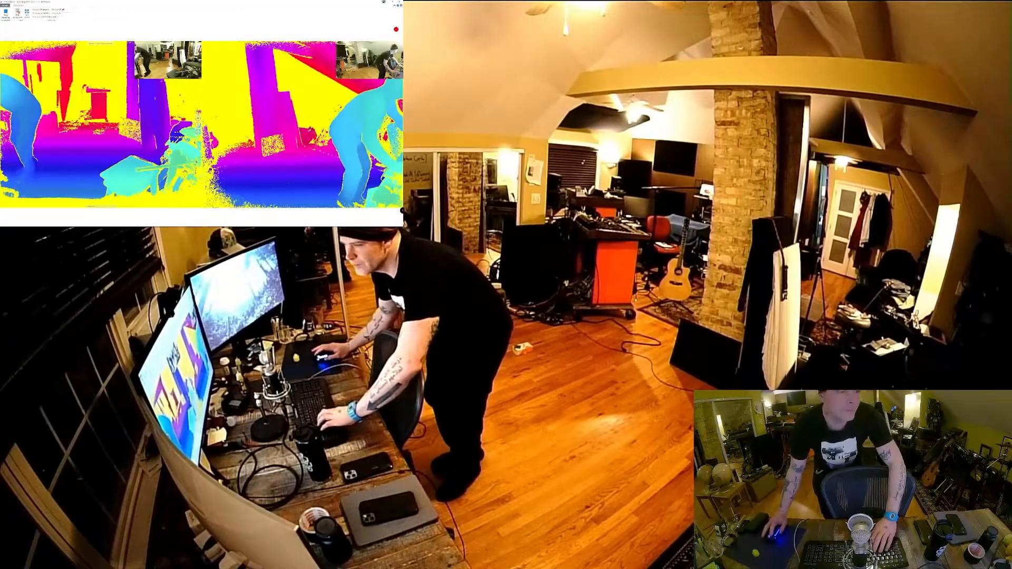
click(5, 14)
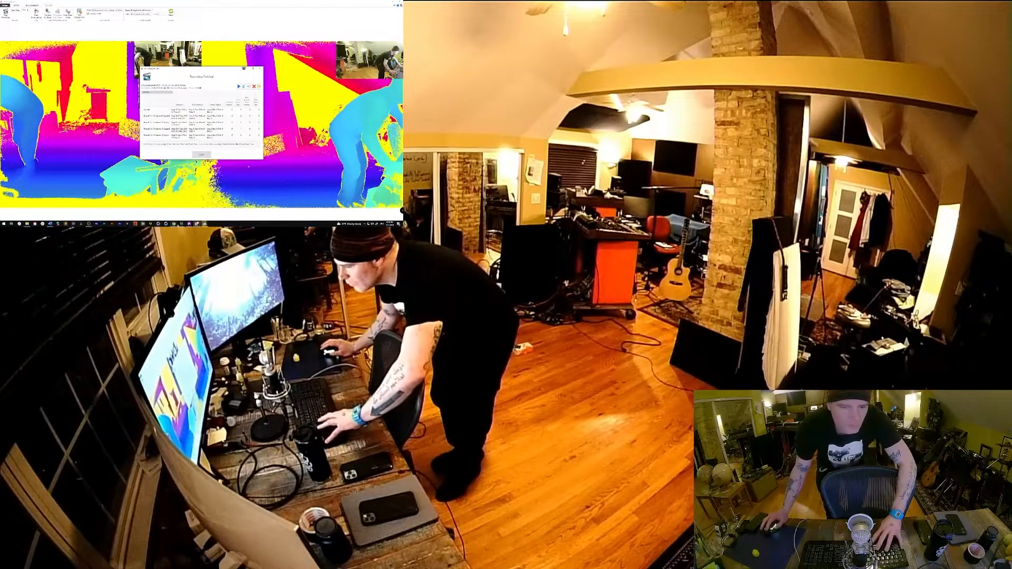
click(183, 225)
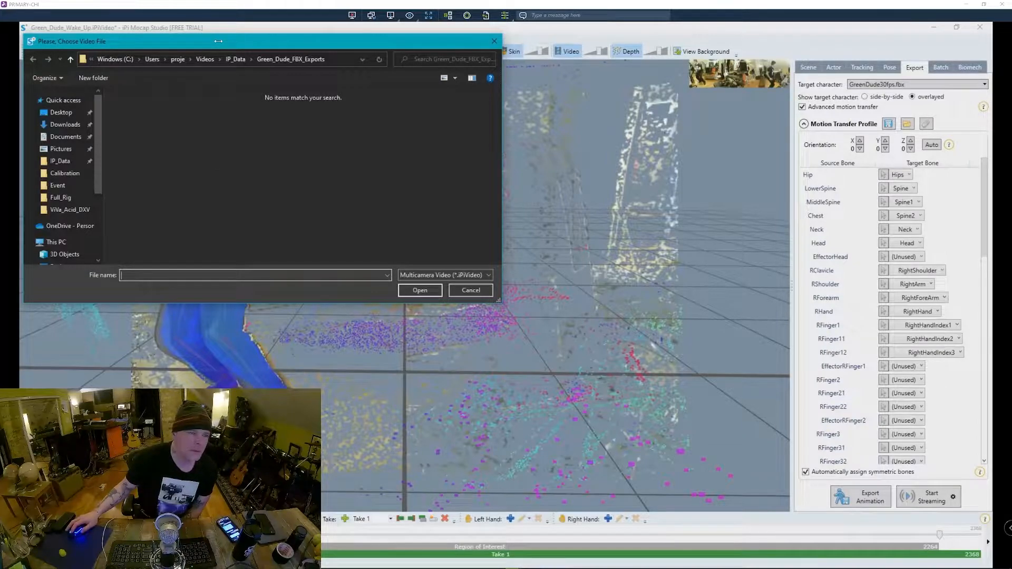
drag(218, 41, 270, 75)
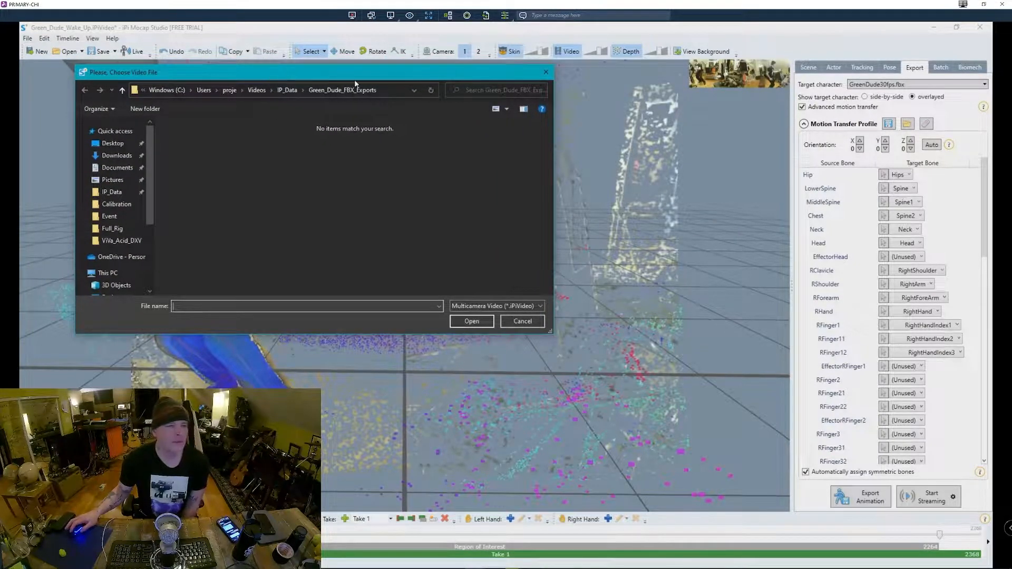
click(28, 41)
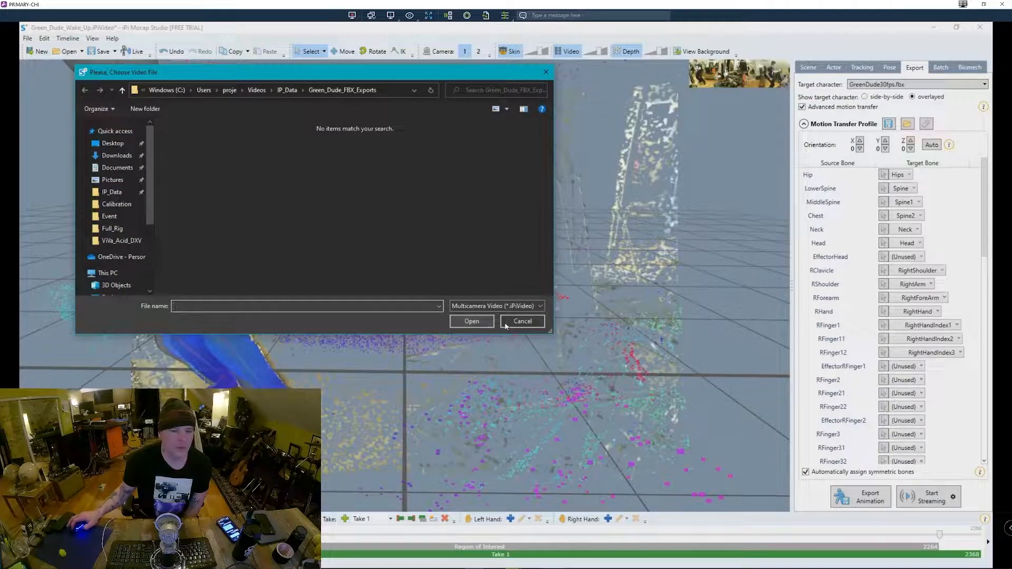
click(506, 324)
Step: Start a new project from Gree_Dude_Leaves_El.iPiVideo in the IP_Data folder, discarding the unsaved changes of the open project
click(27, 38)
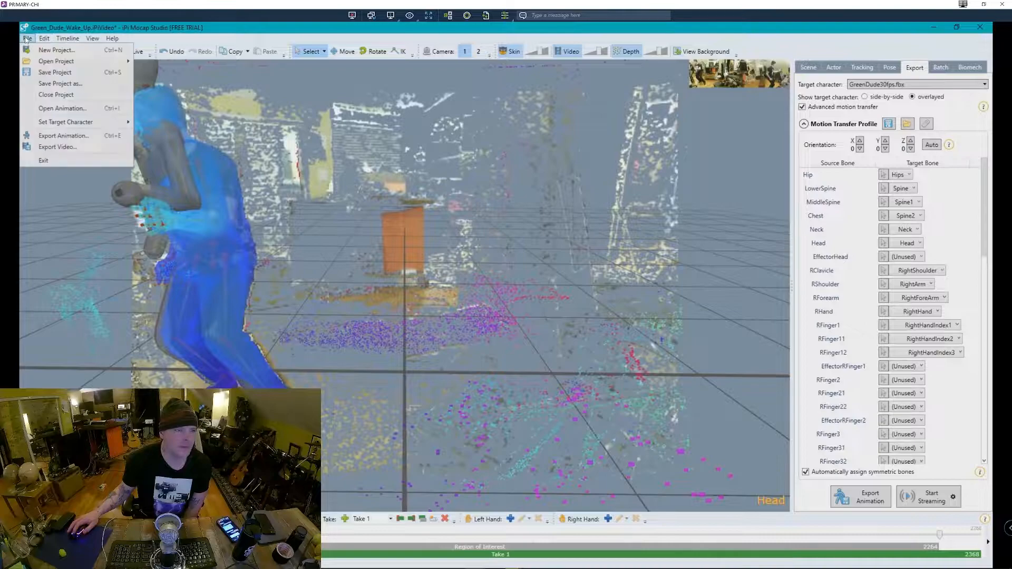
click(57, 56)
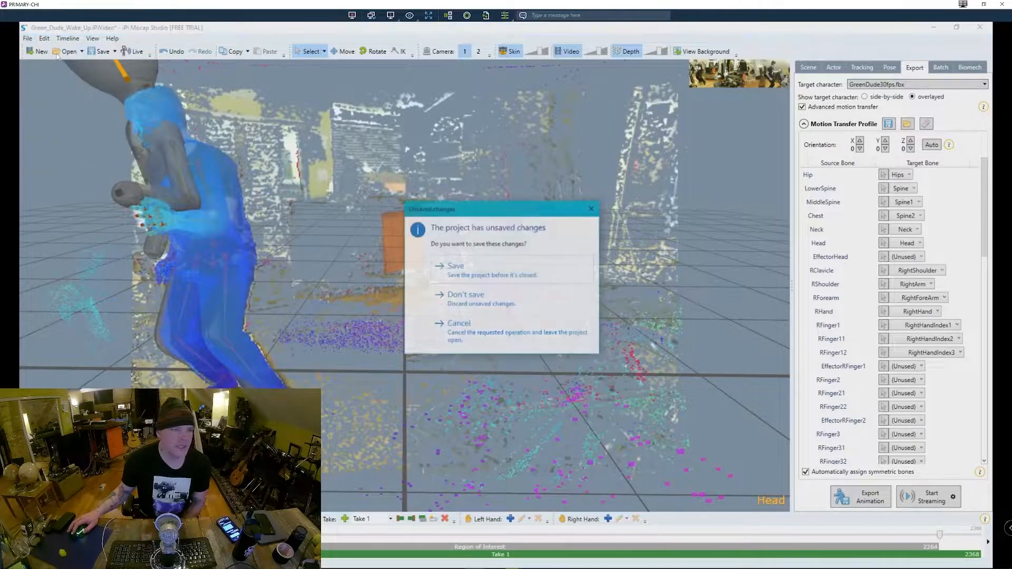
click(474, 298)
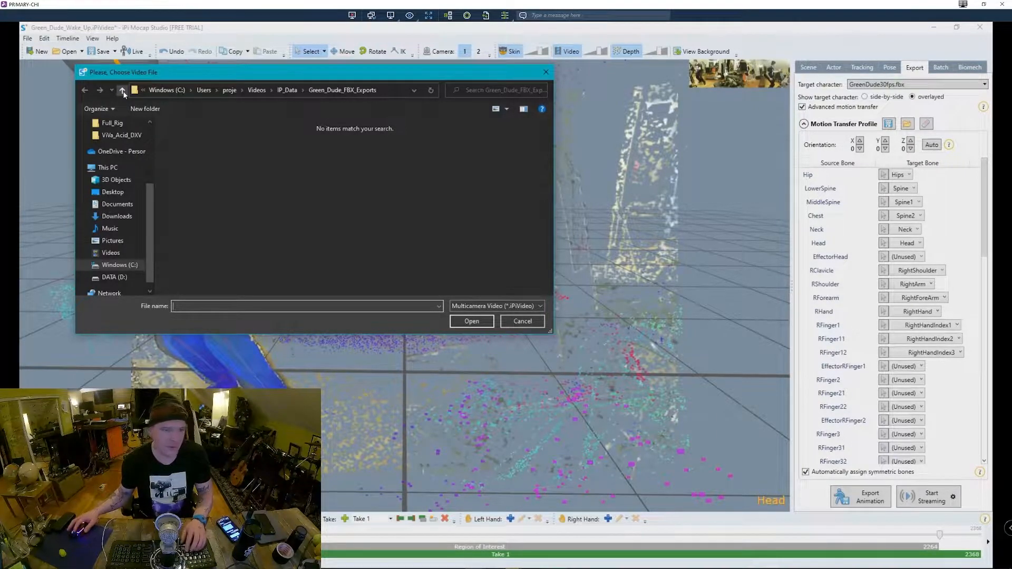
scroll(135, 136, up, 3)
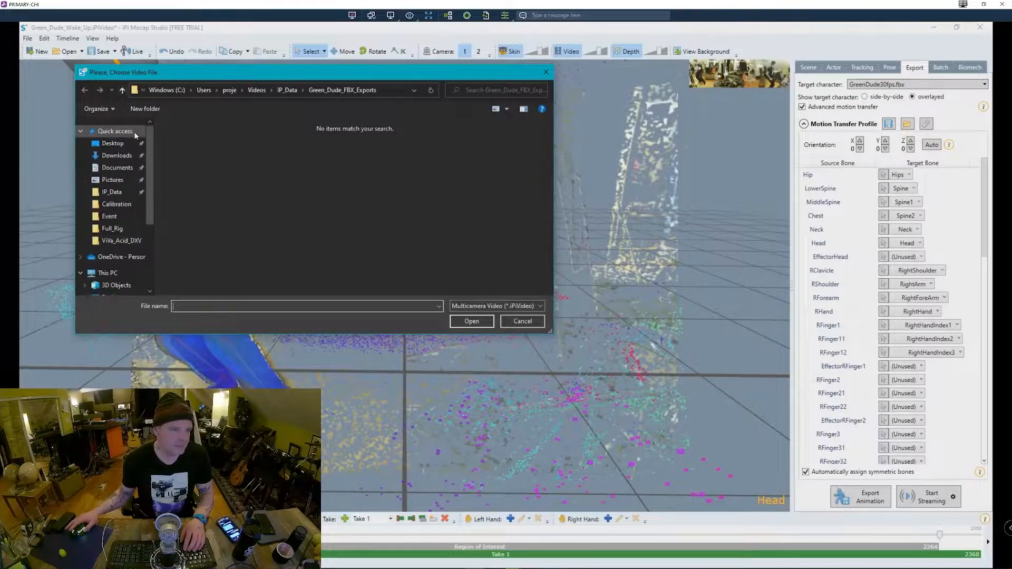
click(112, 192)
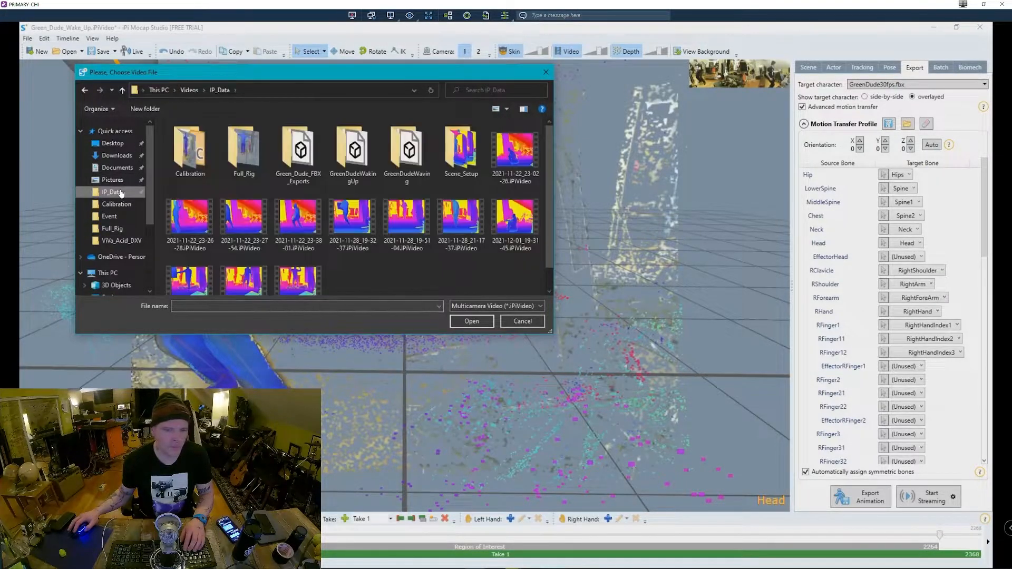
scroll(387, 263, down, 1)
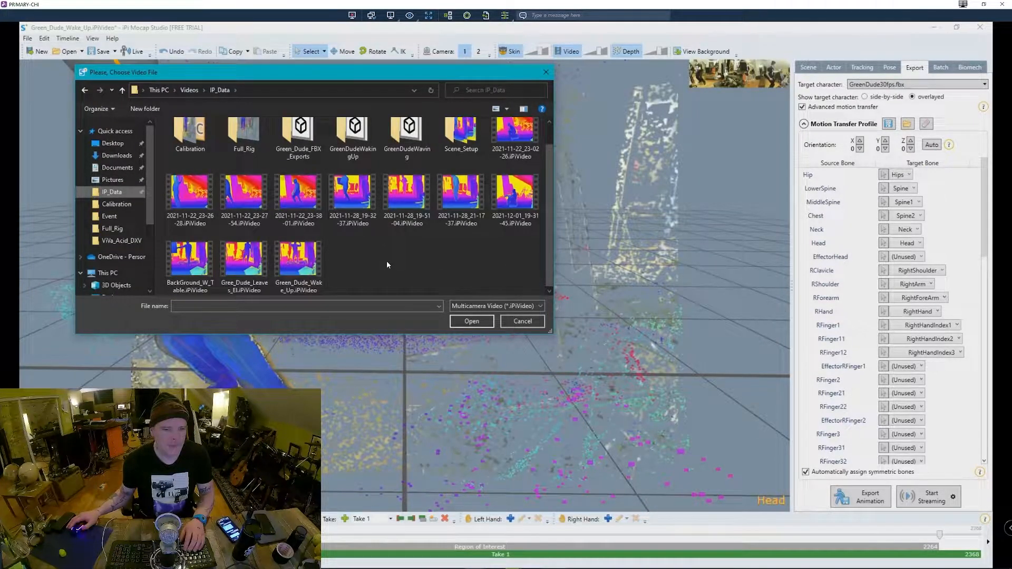
click(237, 266)
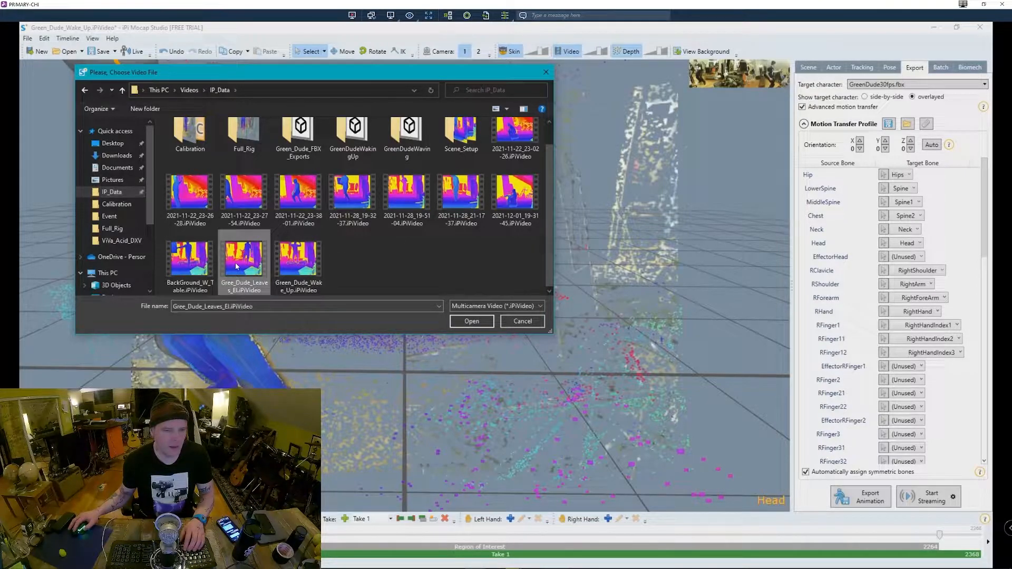
click(472, 321)
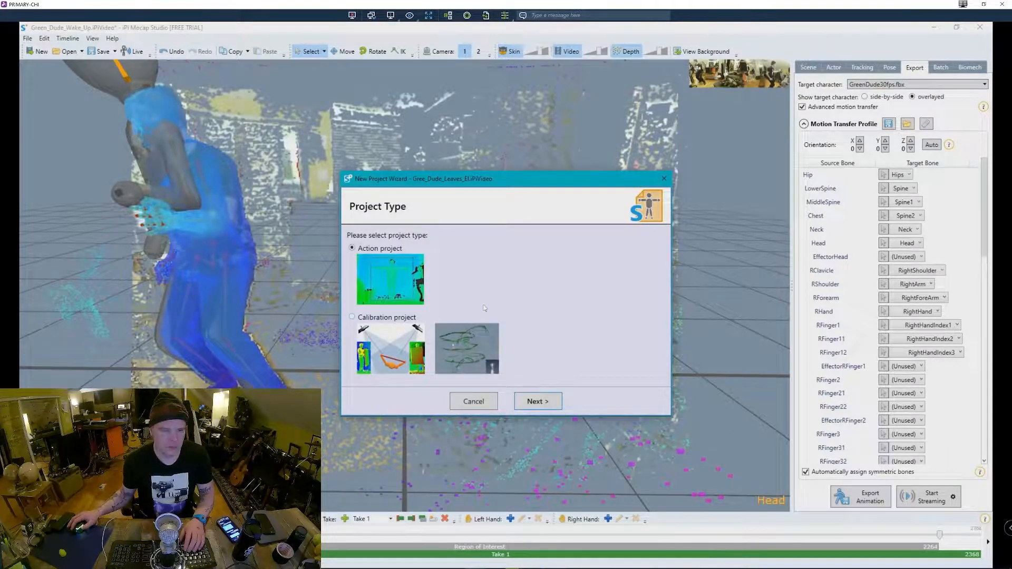
Step: Make it an action project and load BackGround_W_Table.iPiScene from the Calibration folder as the scene configuration
click(543, 401)
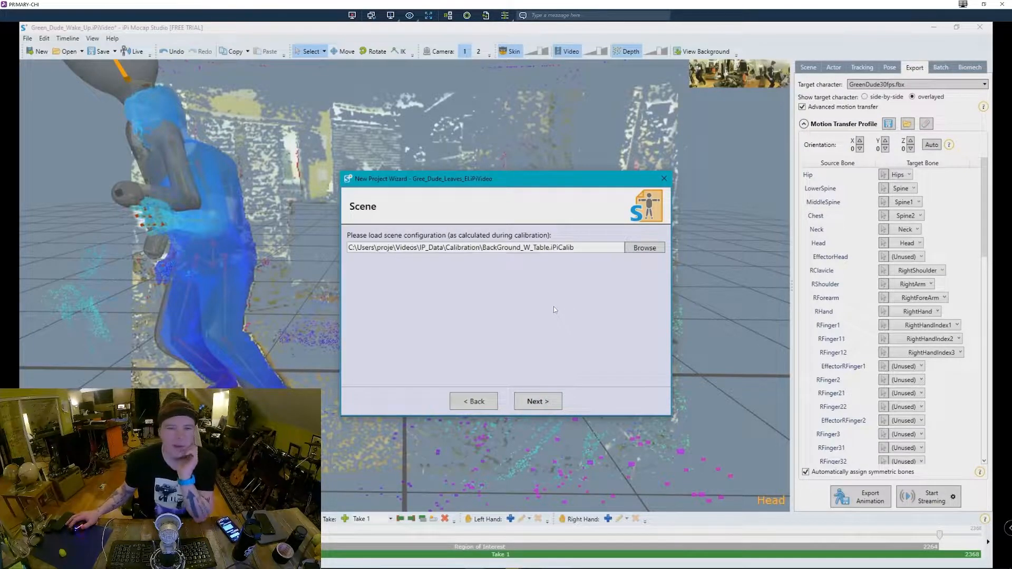
click(645, 248)
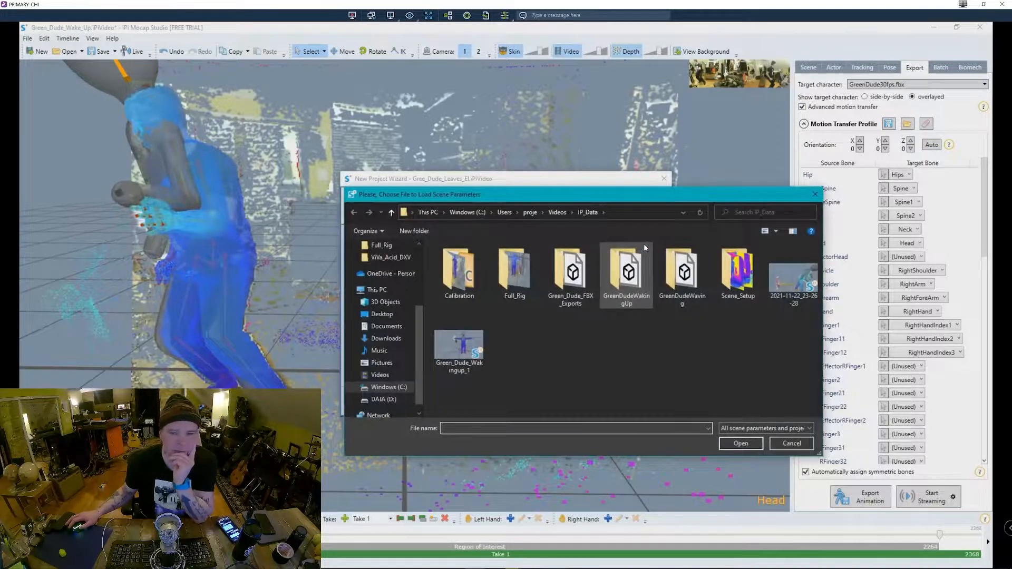
double_click(459, 271)
click(515, 267)
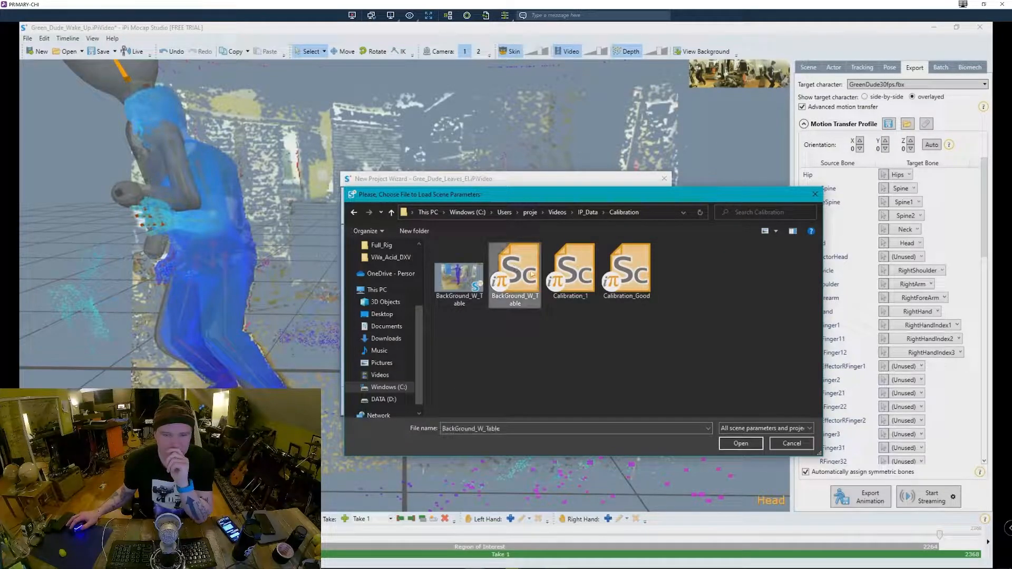
click(741, 444)
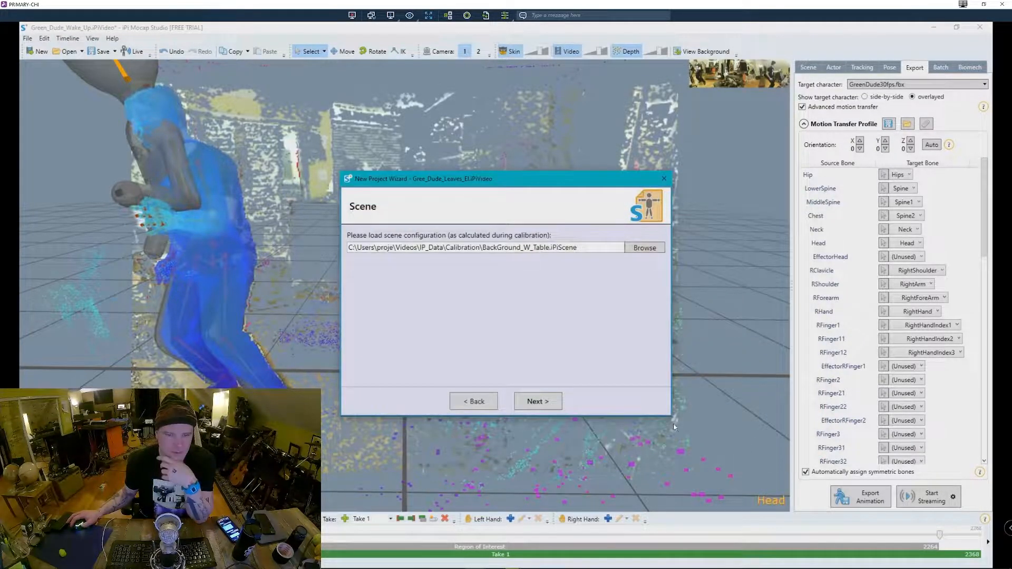
click(533, 402)
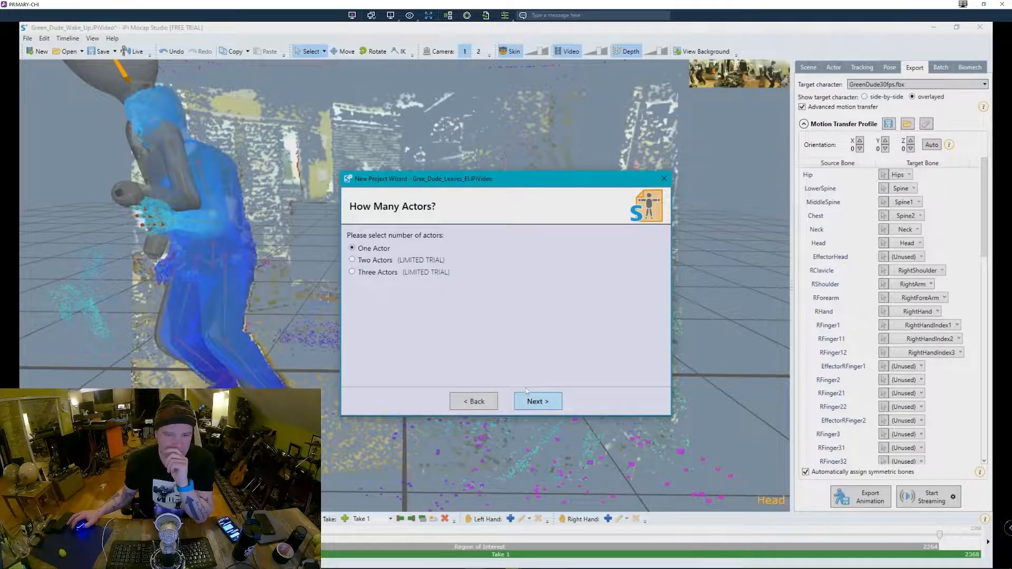
Step: Keep one male actor, set the actor height to 1.88 m (6 ft 2 in), and finish creating the project
click(553, 403)
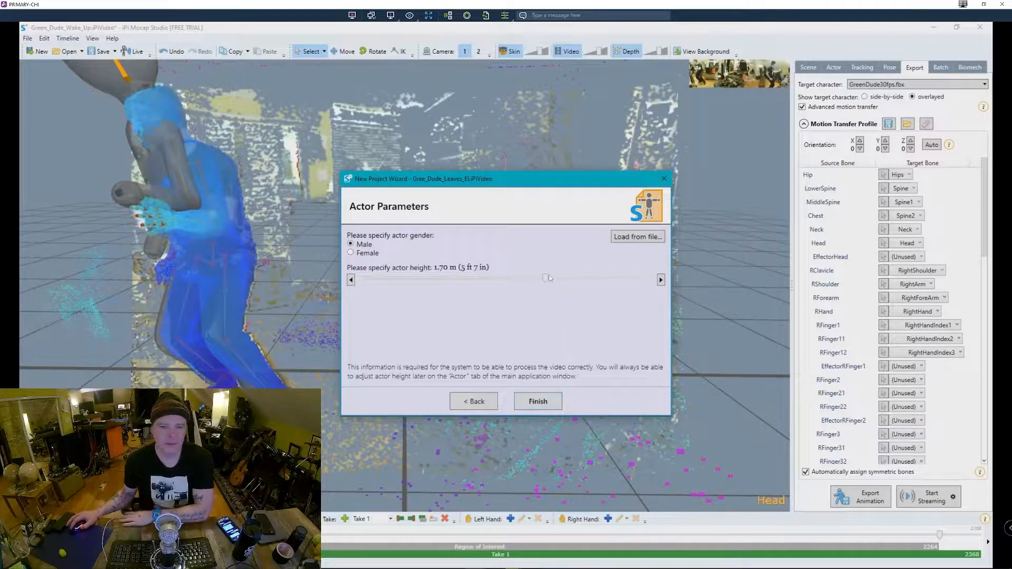
drag(549, 277, 573, 280)
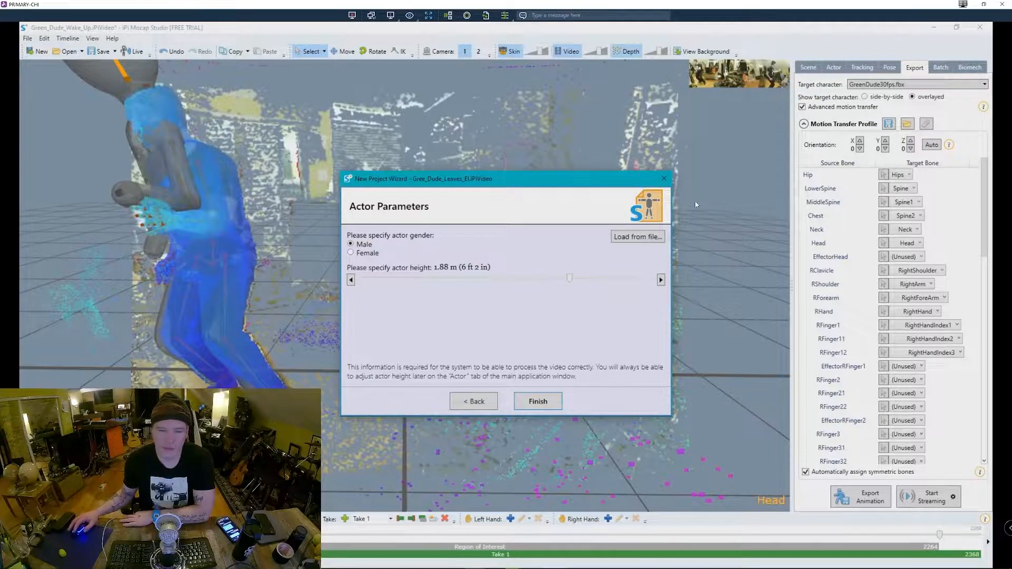
click(537, 402)
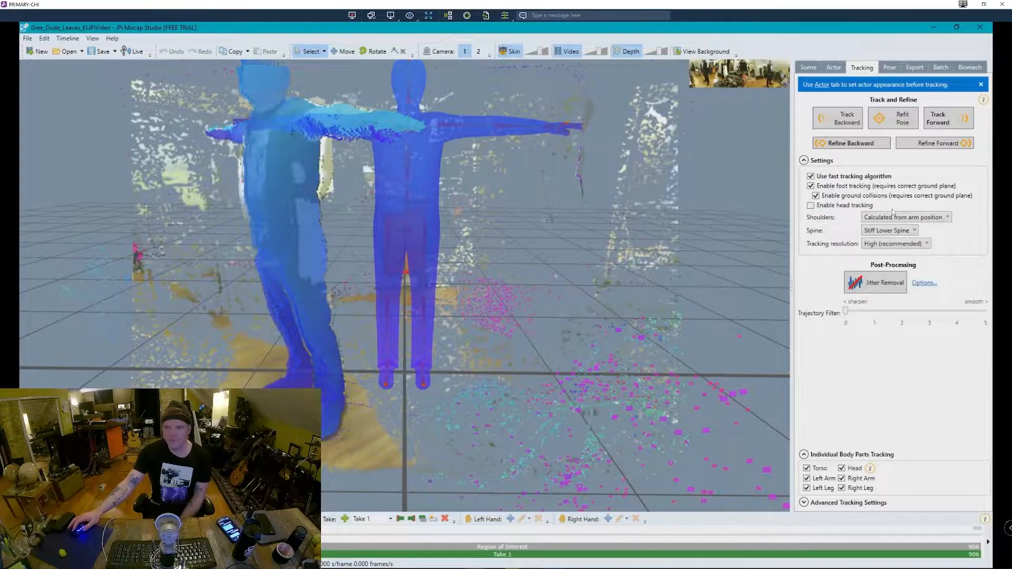
Step: Enable head tracking, keep the spine at Stiff Lower Spine, and track the performance forward through the take
click(812, 205)
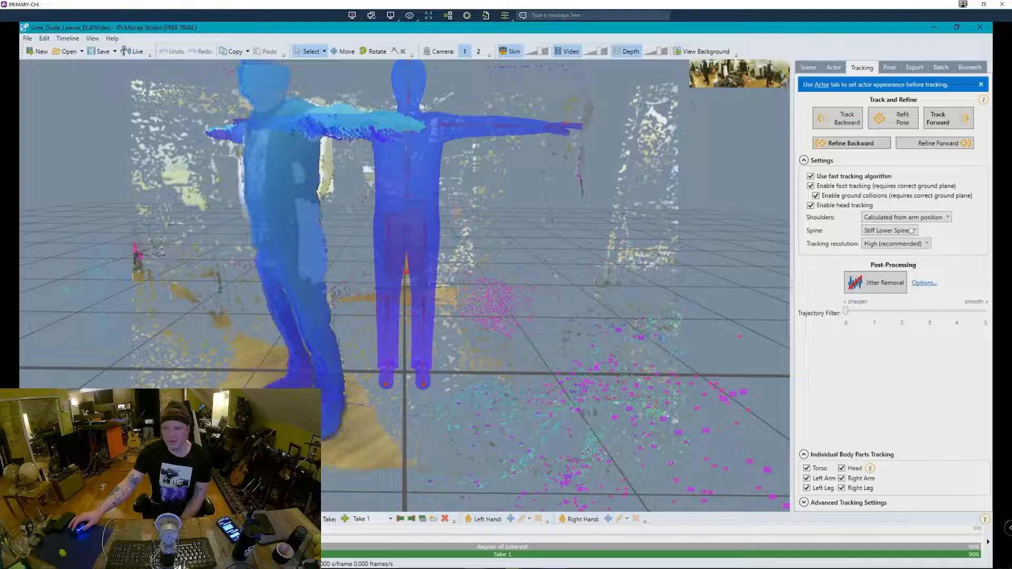
click(911, 230)
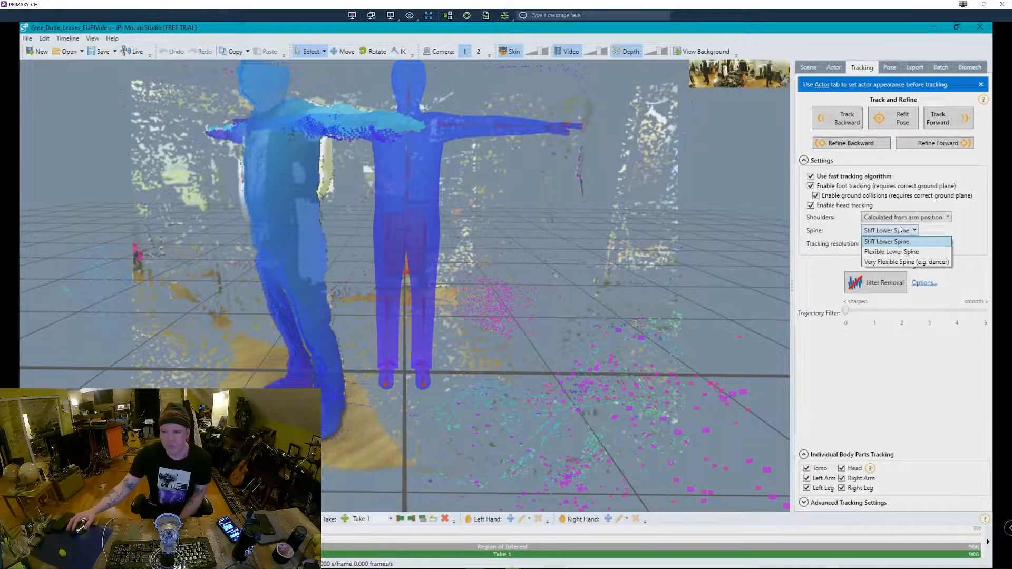
click(963, 291)
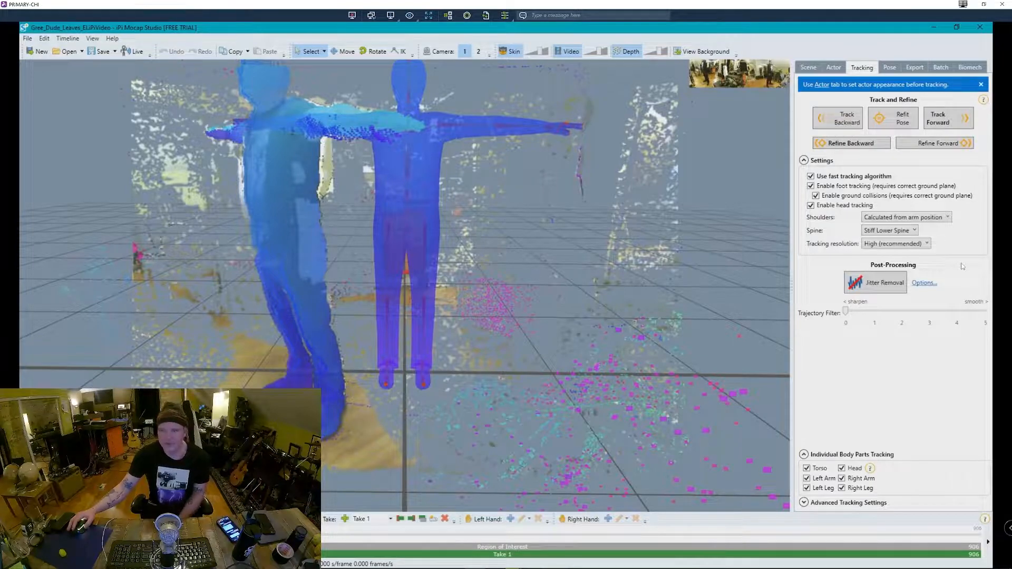
click(961, 124)
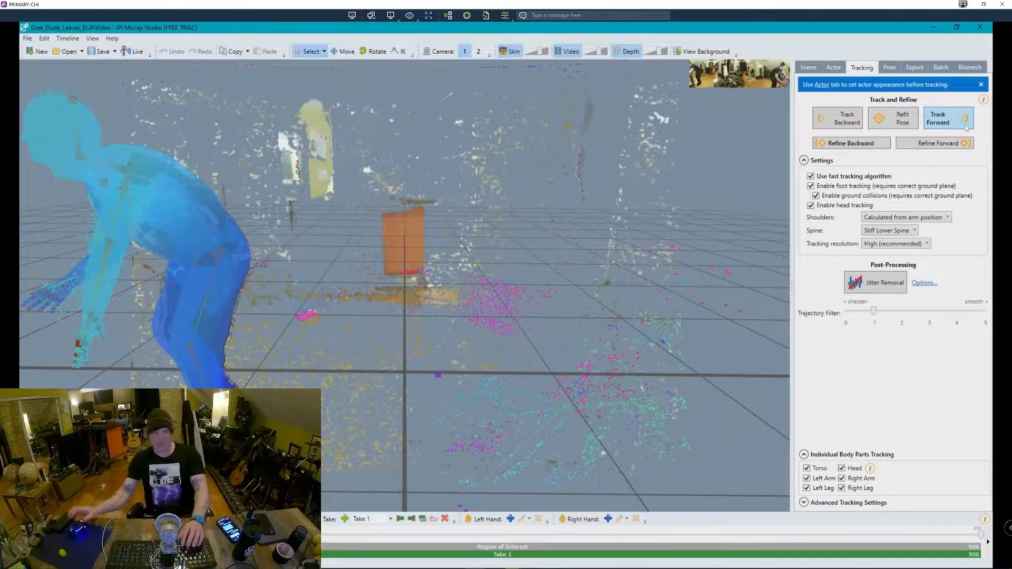
Step: Set jitter removal smoothing to 4 for both arms, both legs and the head, and run Jitter Removal on the take
click(923, 284)
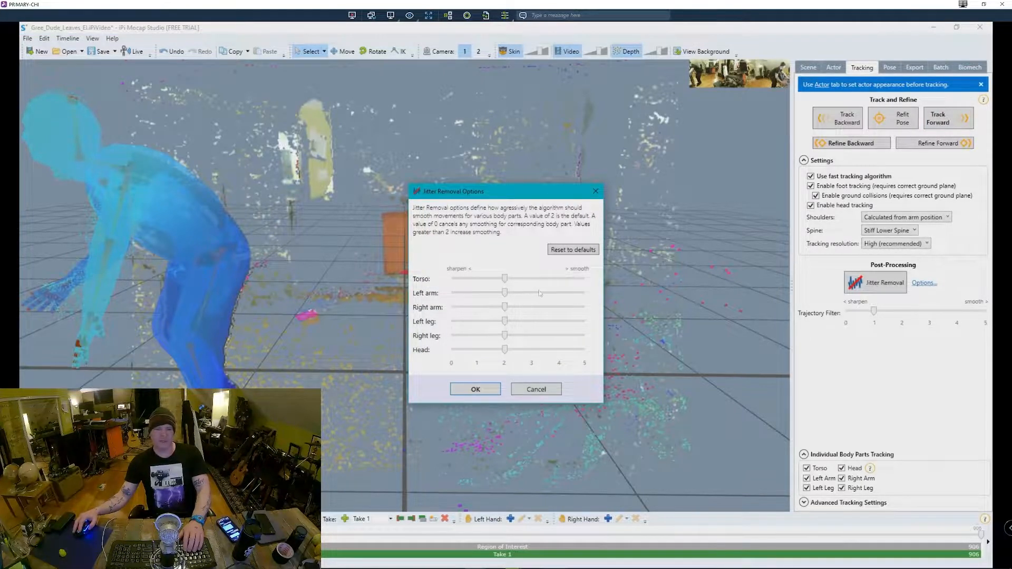
click(553, 293)
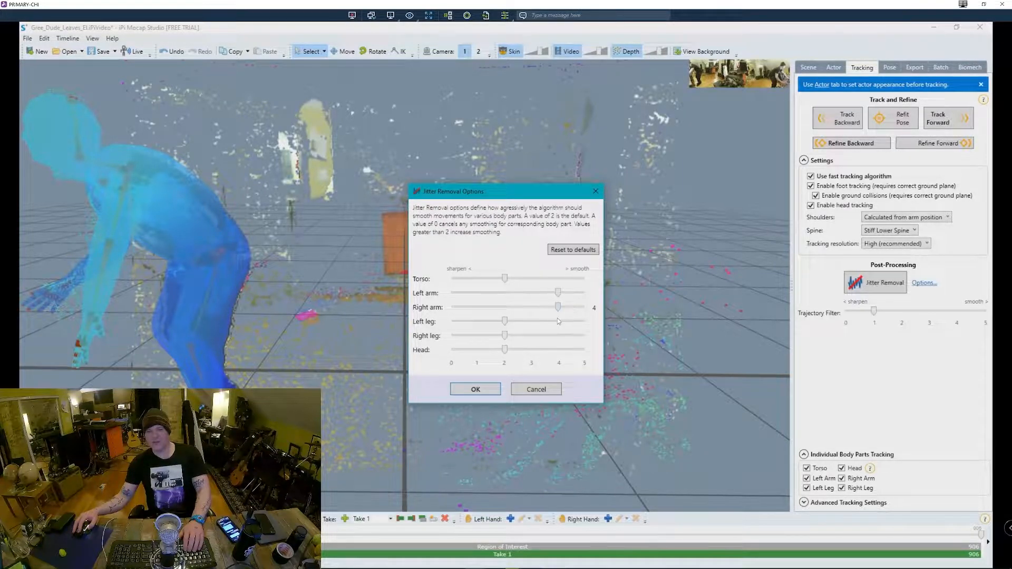
click(559, 335)
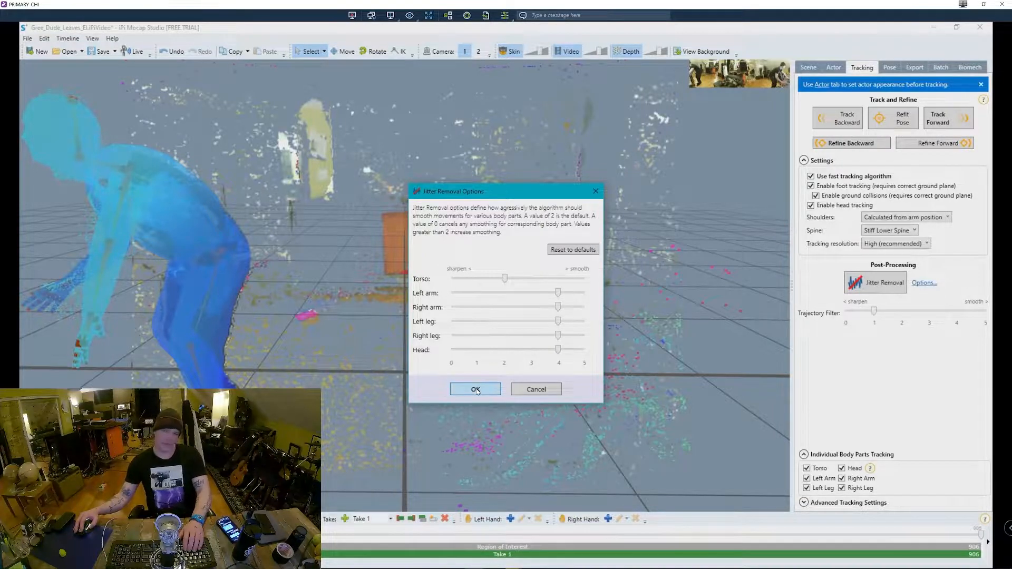
click(476, 390)
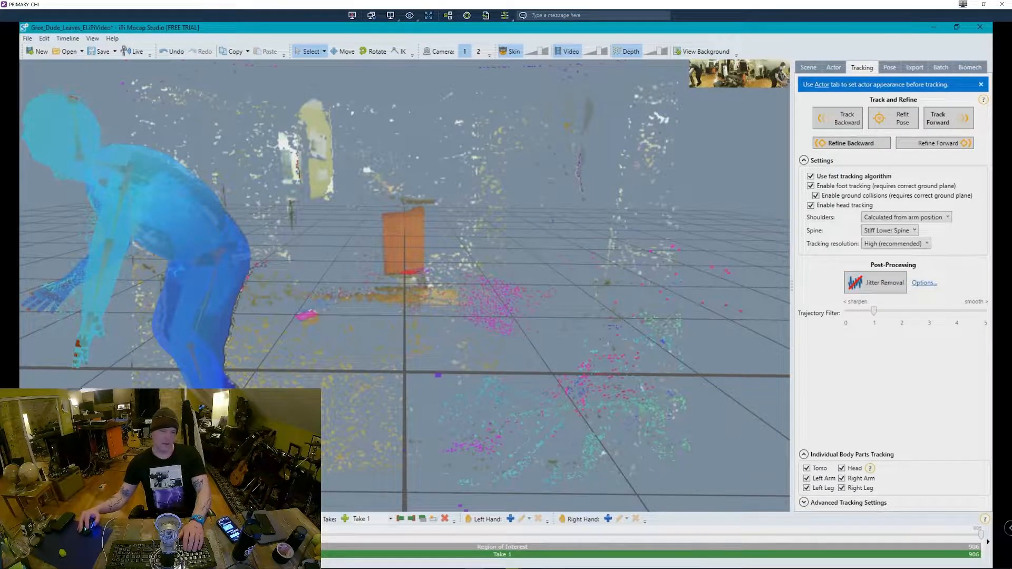
key(space)
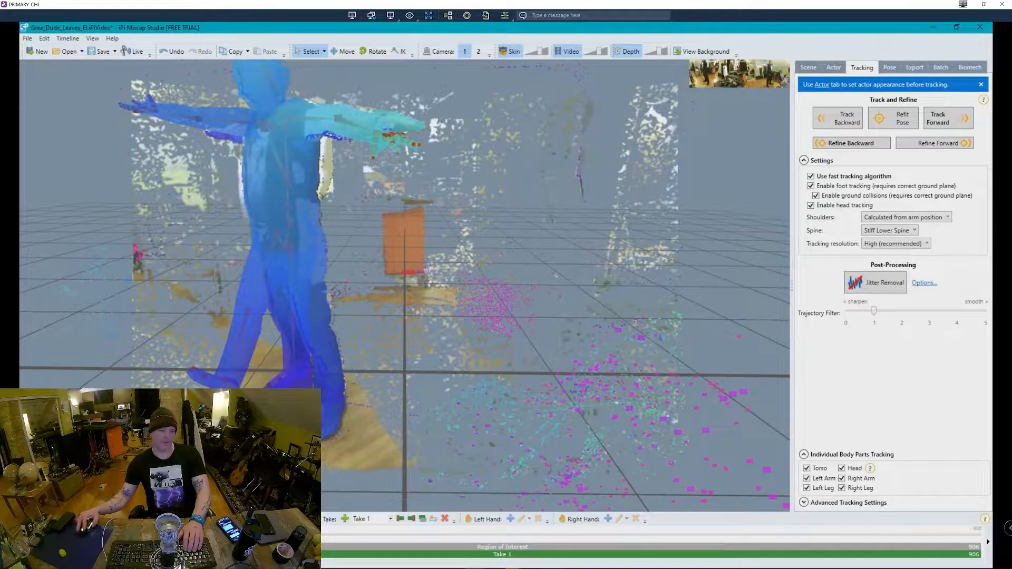
click(881, 284)
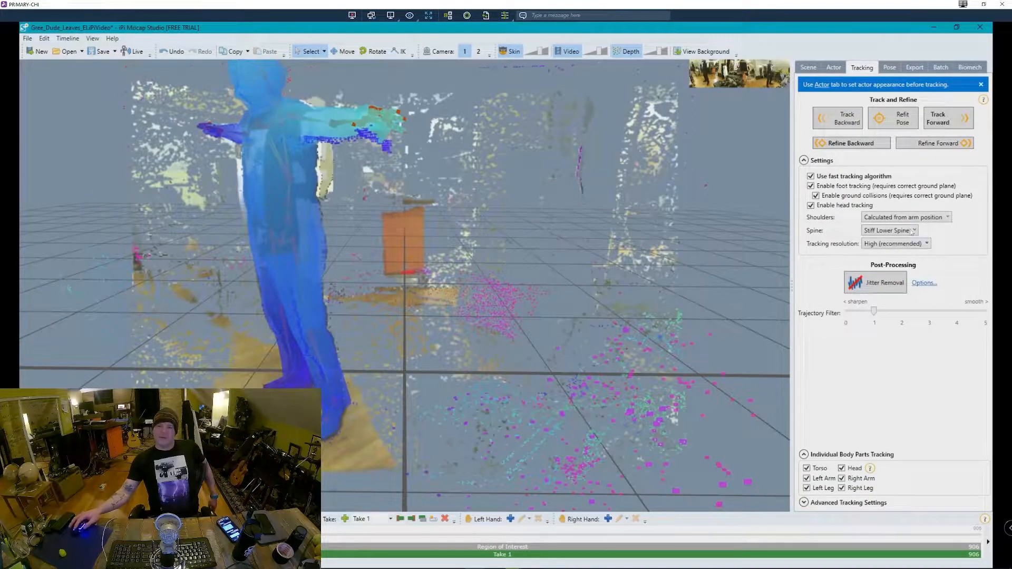
Step: Set the spine to Flexible Lower Spine, track the take forward again, and return to its first frame
click(911, 233)
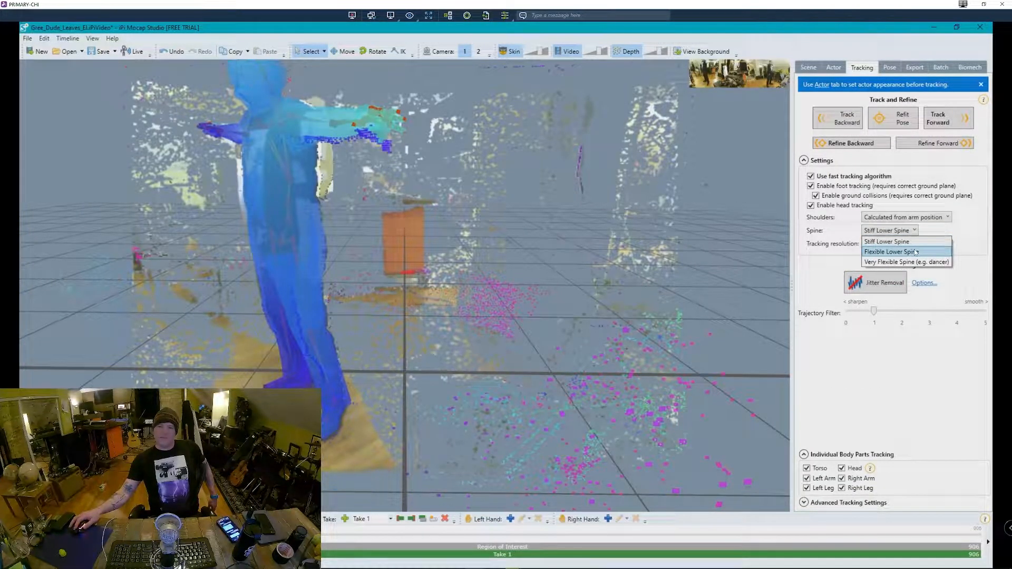
click(916, 252)
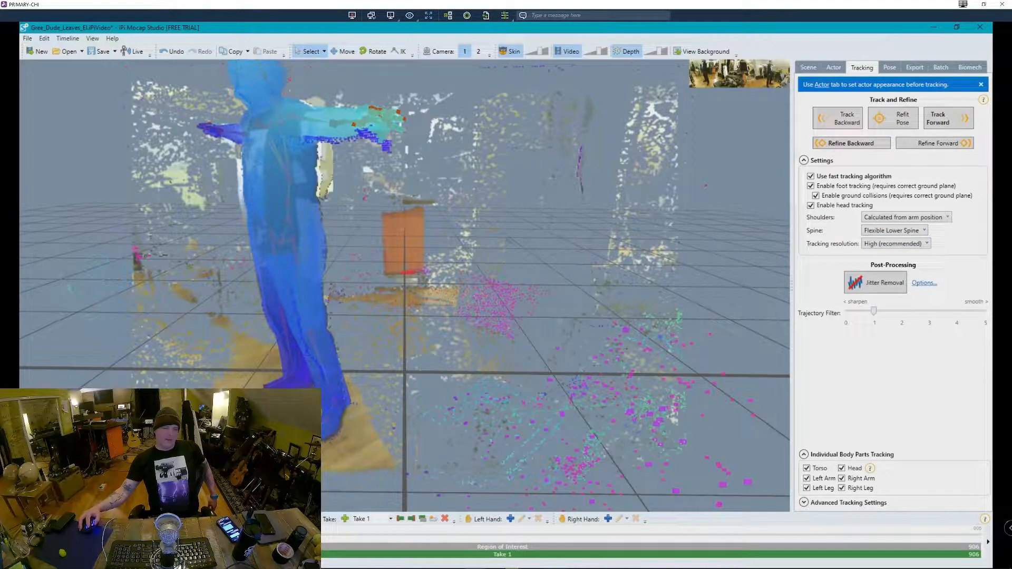
click(960, 117)
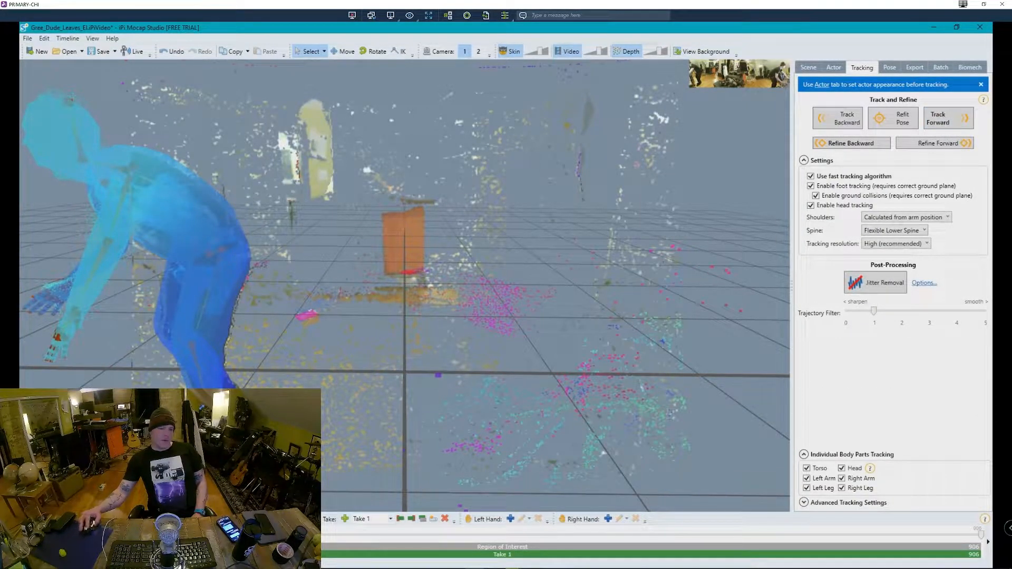
click(28, 535)
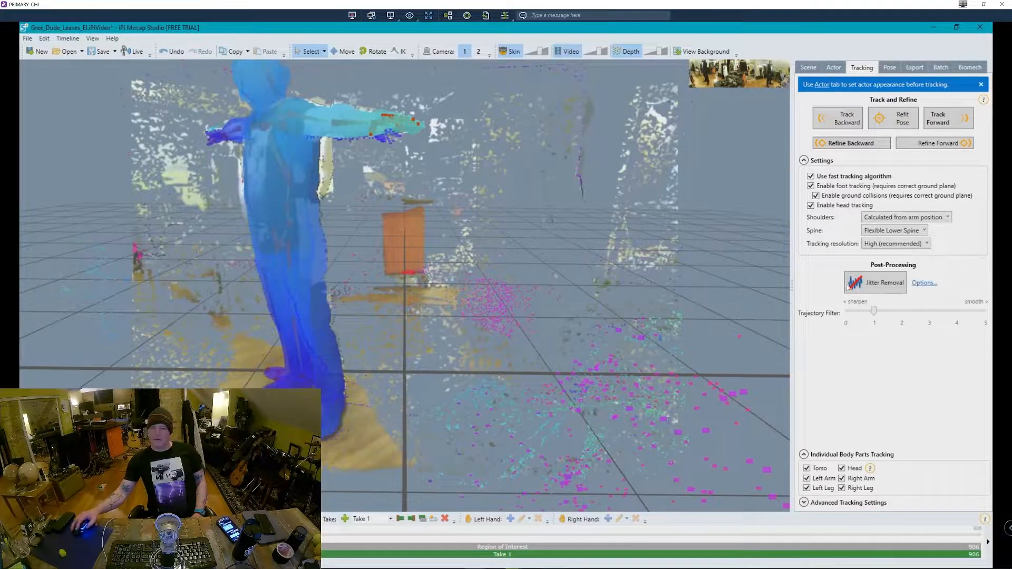
Step: Confirm the existing jitter removal options and set the Trajectory Filter to 4
click(923, 284)
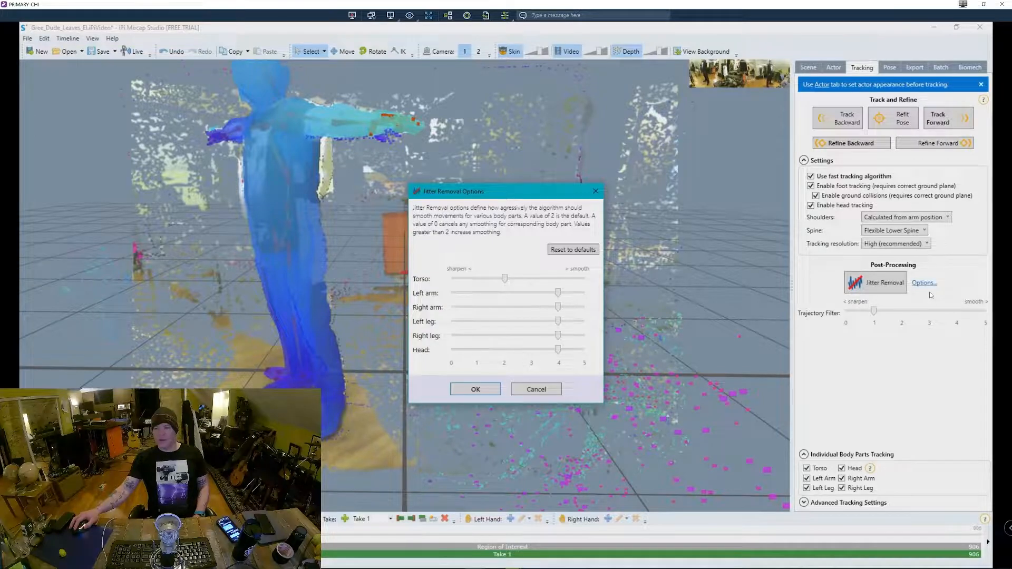
click(474, 394)
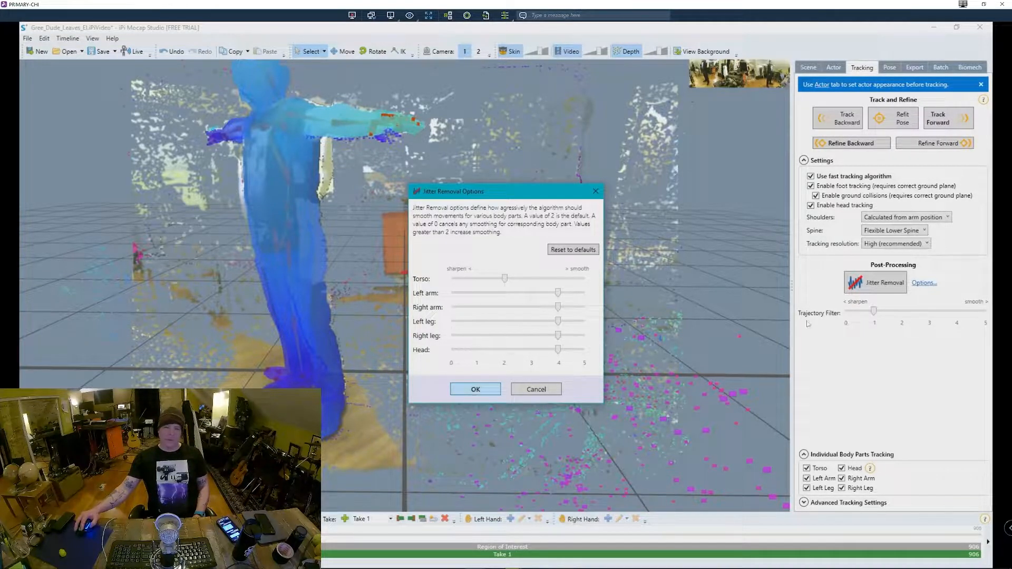
key(Return)
click(956, 312)
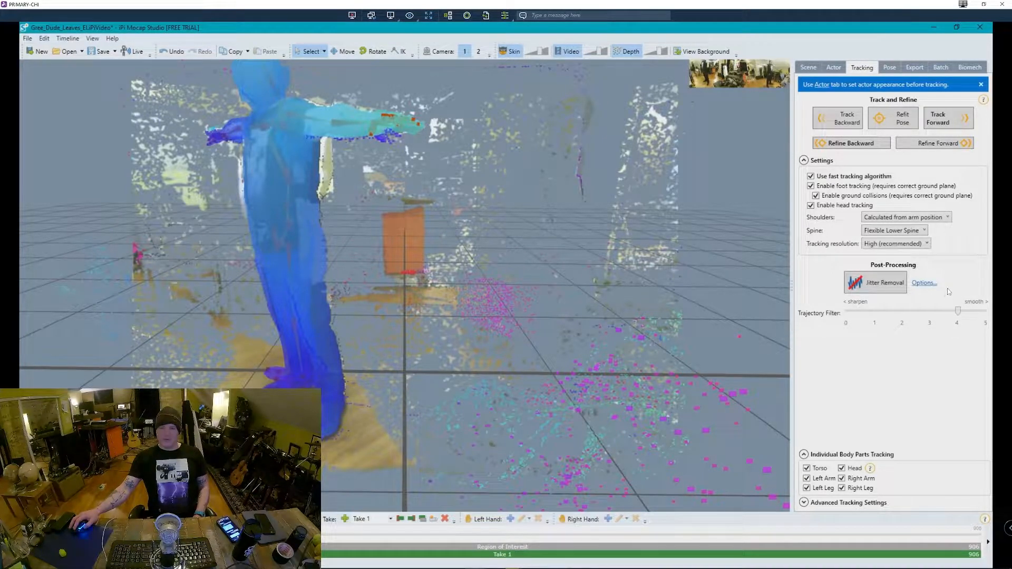
Step: Run Jitter Removal on the take and set GreenDude30fps.fbx as the target character
click(889, 287)
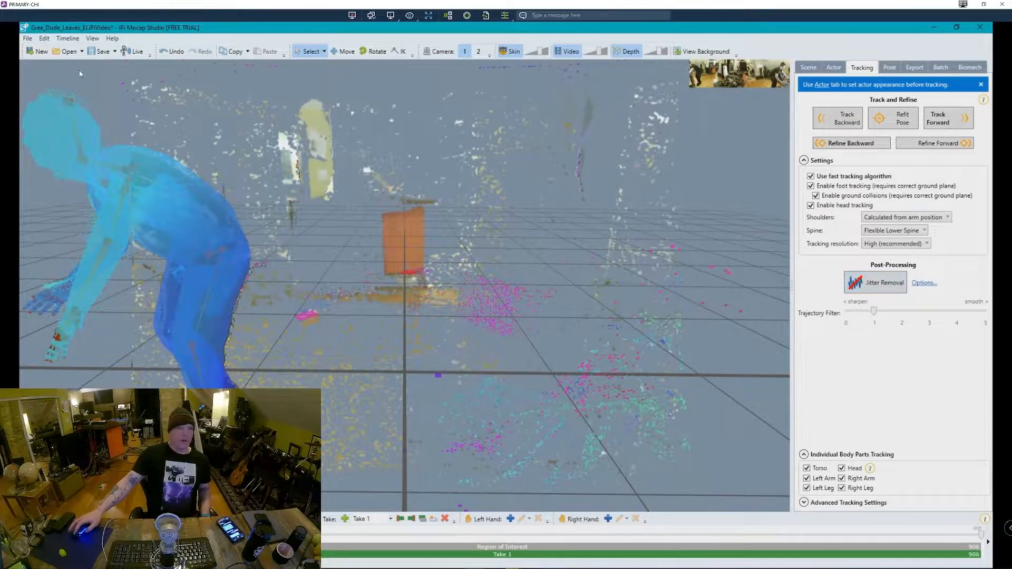
click(28, 39)
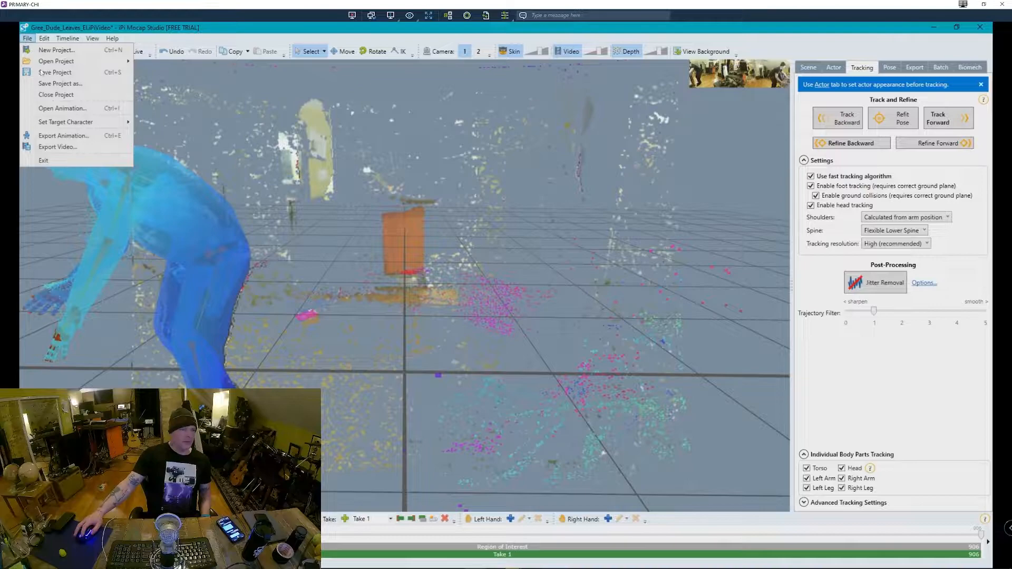
click(68, 123)
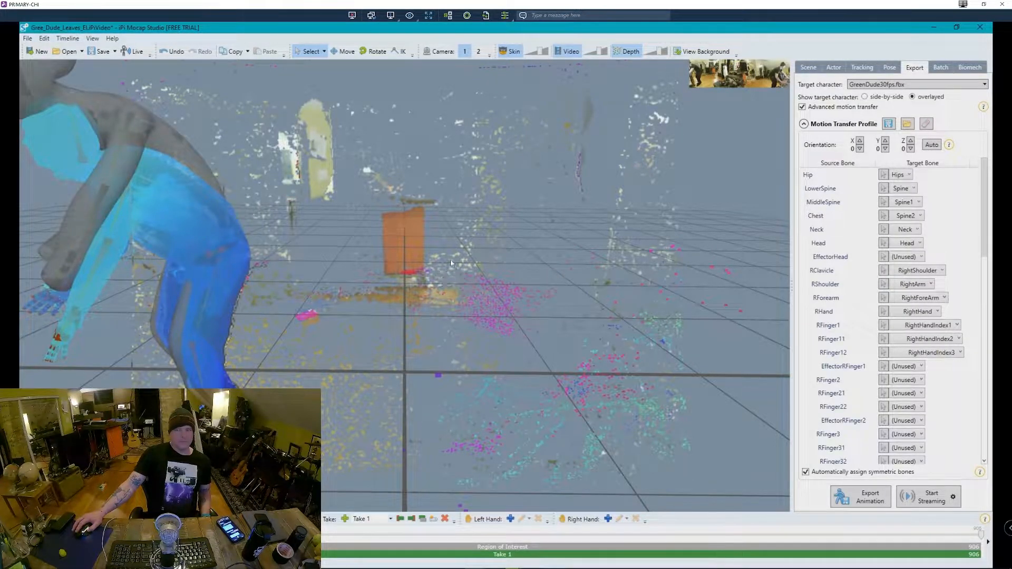
Step: Play the take with the target character shown side by side, and export the overlaid animation as Gree_Dude_Leaves_El.fbx
click(866, 97)
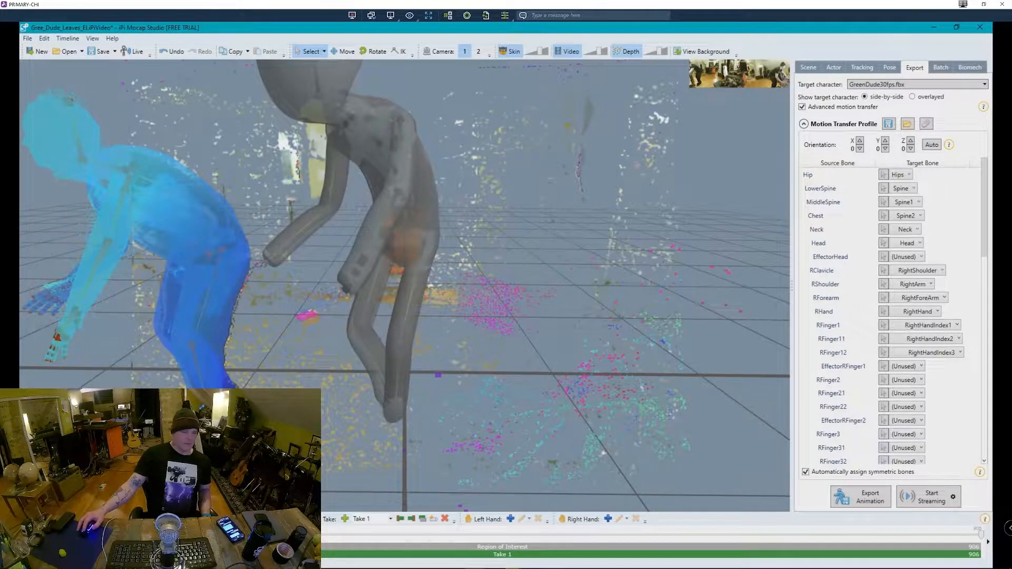
key(space)
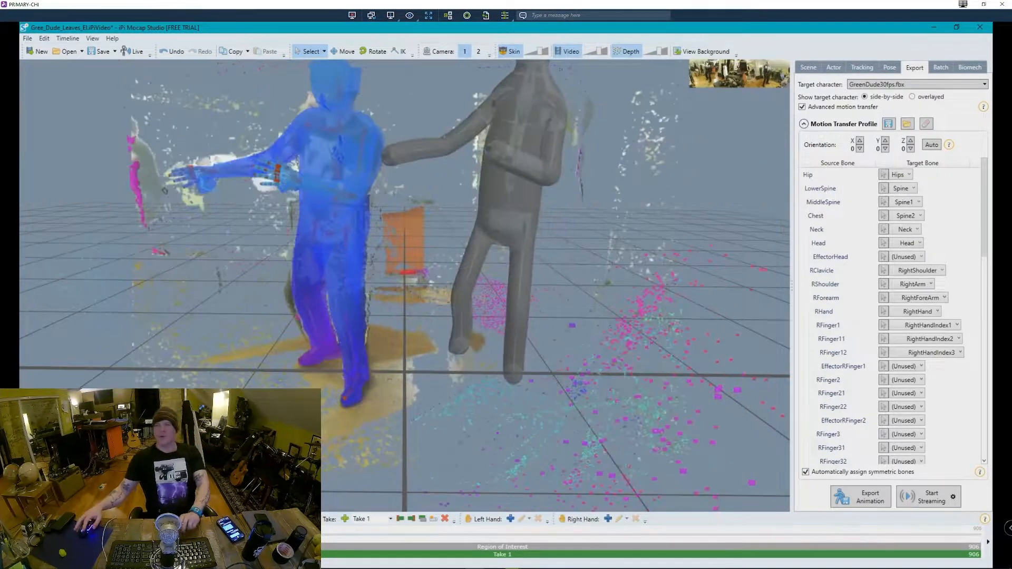
click(912, 97)
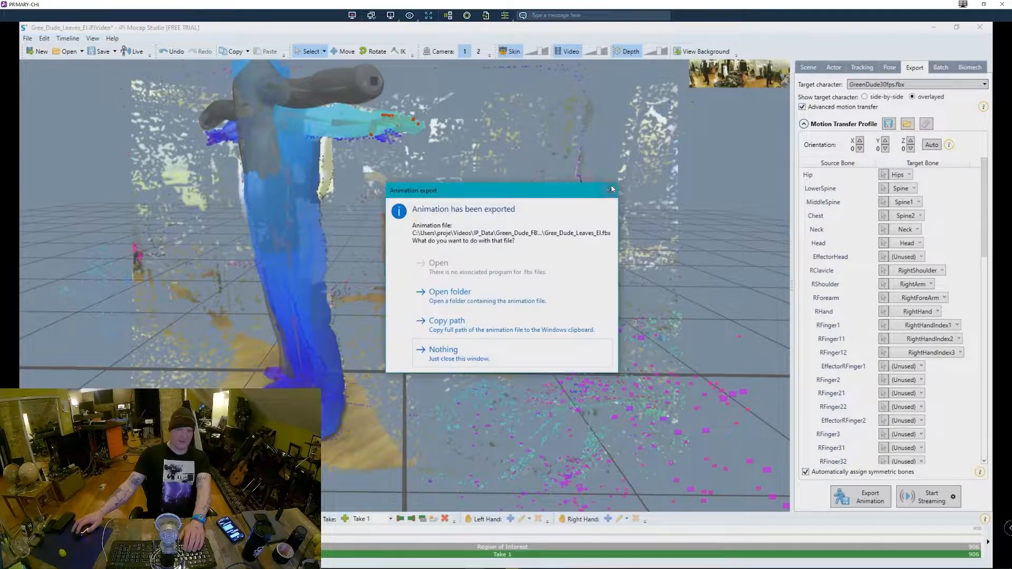
click(613, 185)
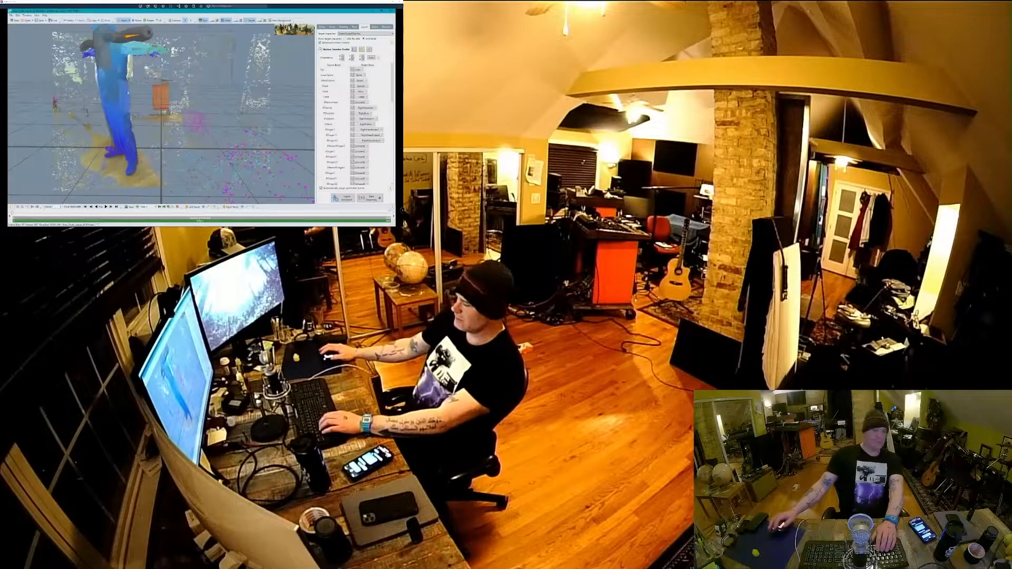
Step: Switch from the remote session to iPi Recorder and scrub the rendered animation video forward to the spaceship shots
click(384, 3)
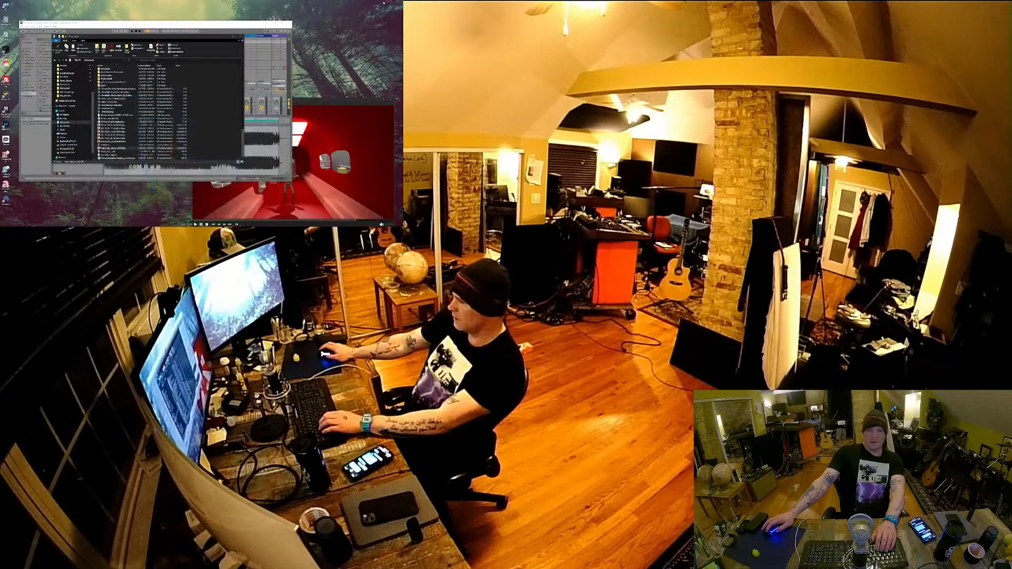
click(102, 223)
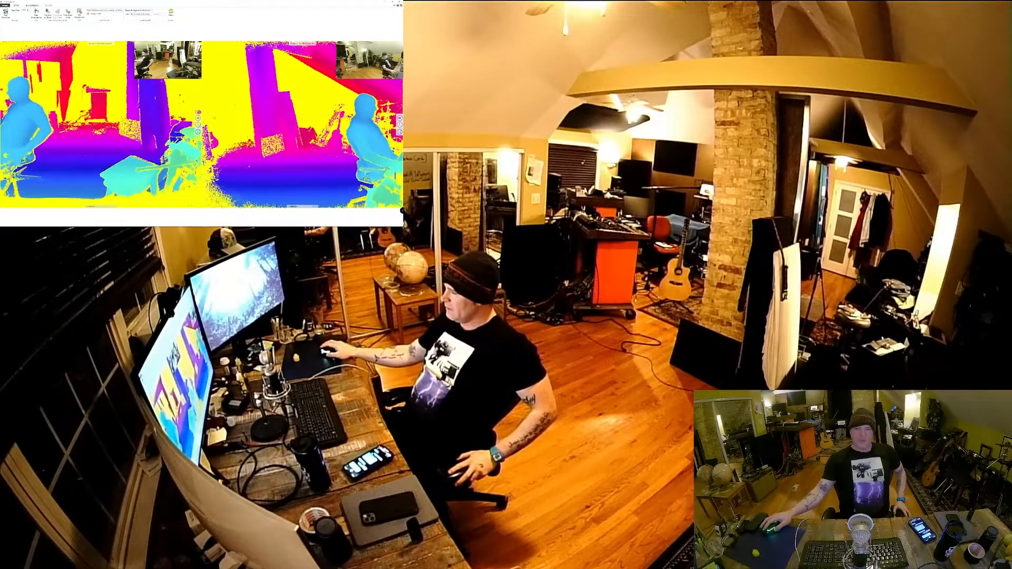
mouse_move(181, 224)
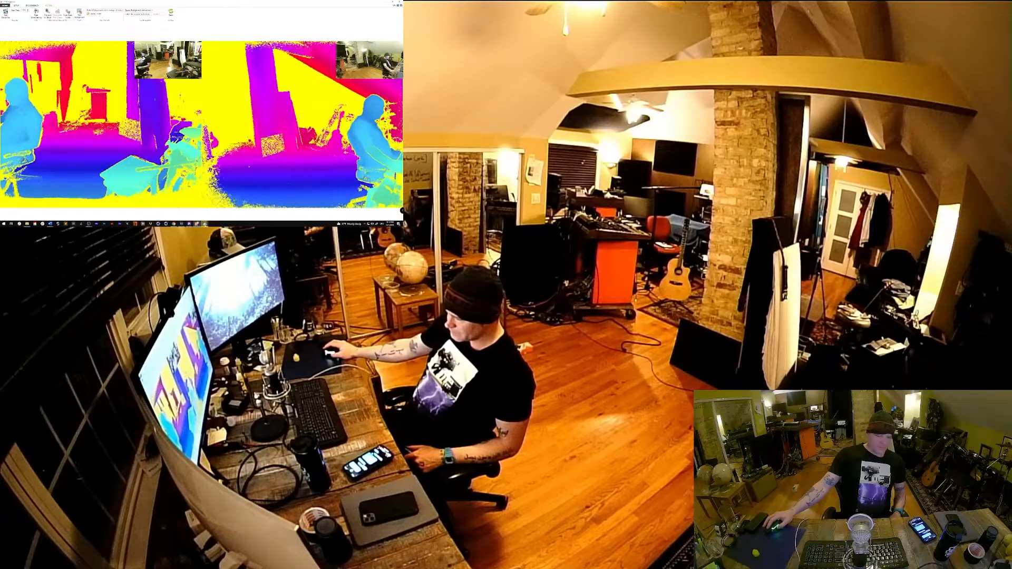
click(205, 224)
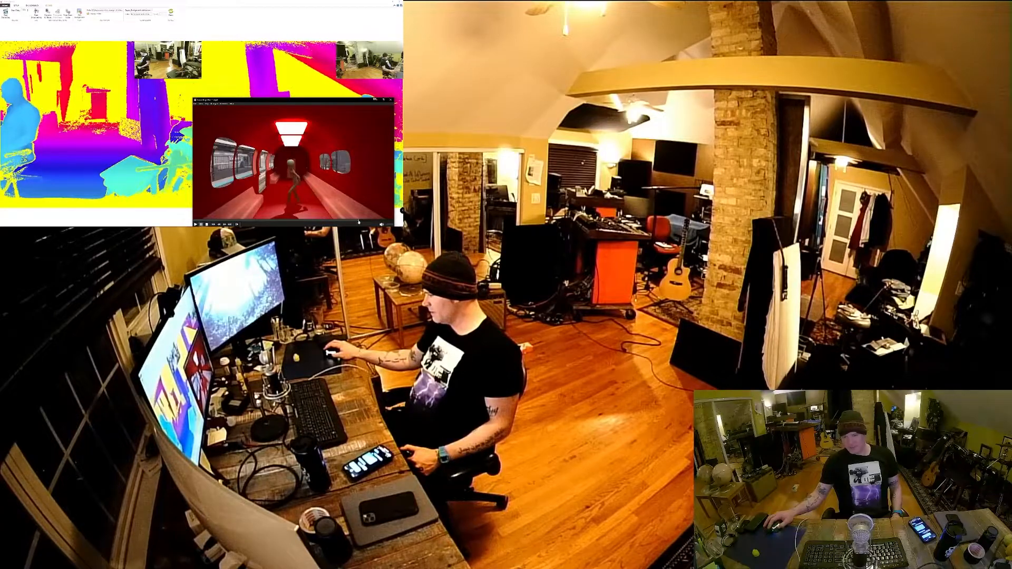
click(360, 221)
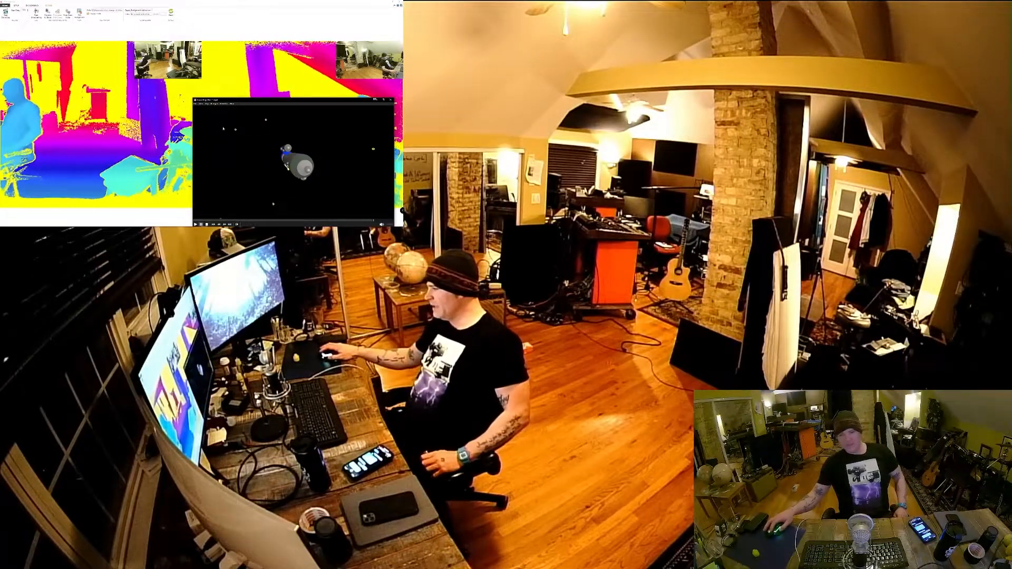
click(374, 221)
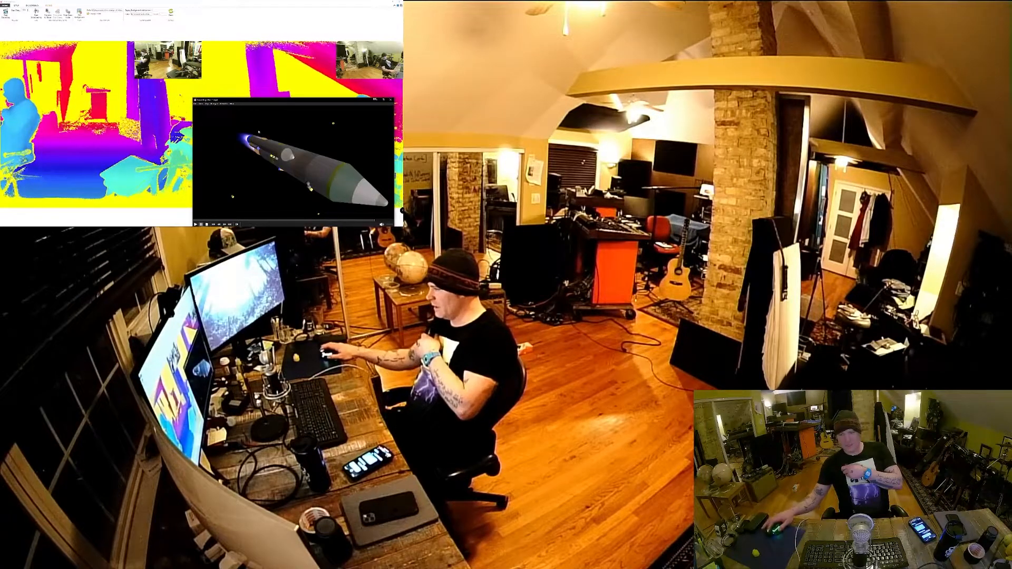
click(375, 222)
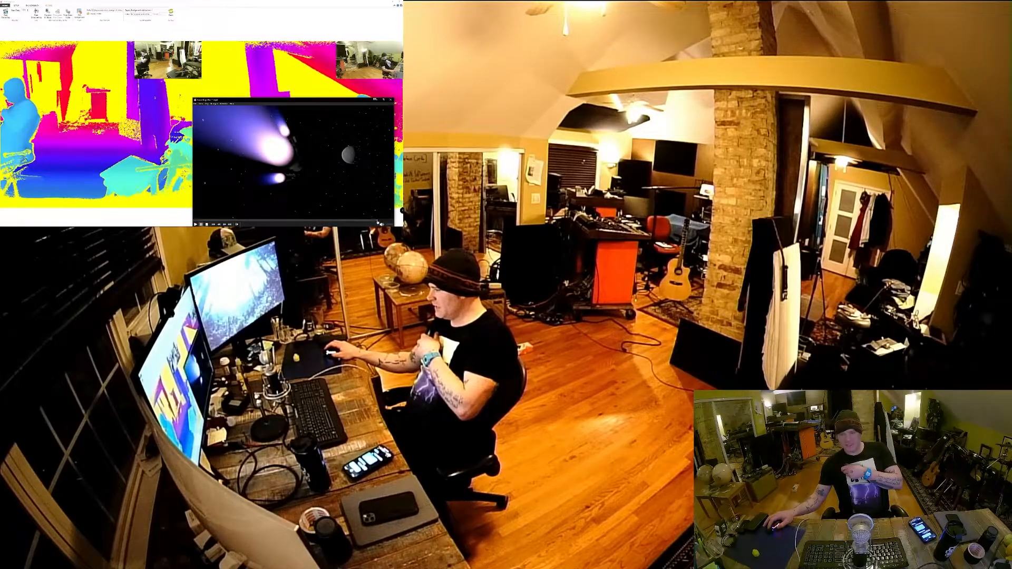
drag(377, 222, 378, 222)
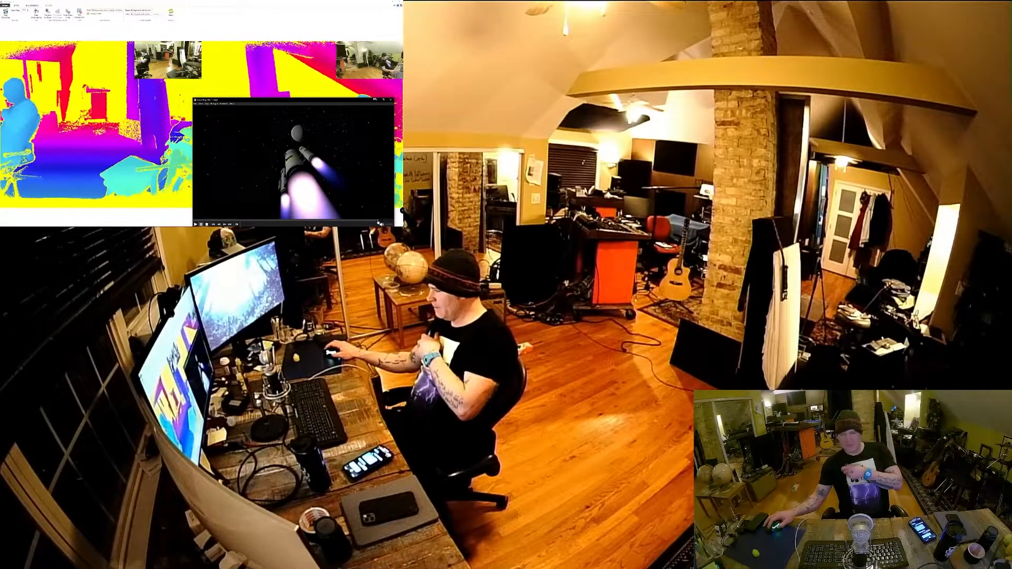
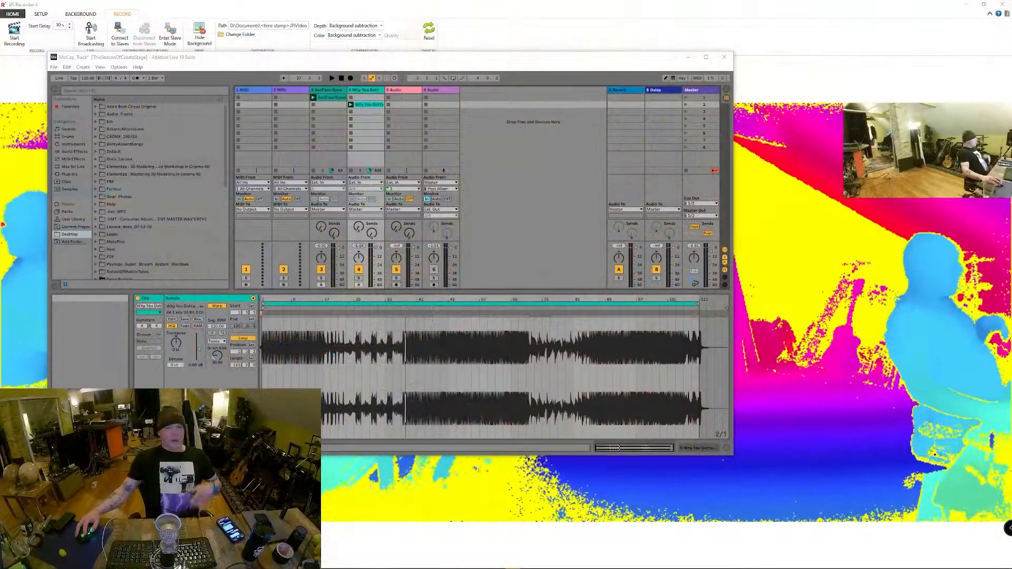
Step: Minimize Ableton Live, switch to the Documents folder in File Explorer and rename the newest iPiVideo recording as Green_Dude_Wave
click(688, 58)
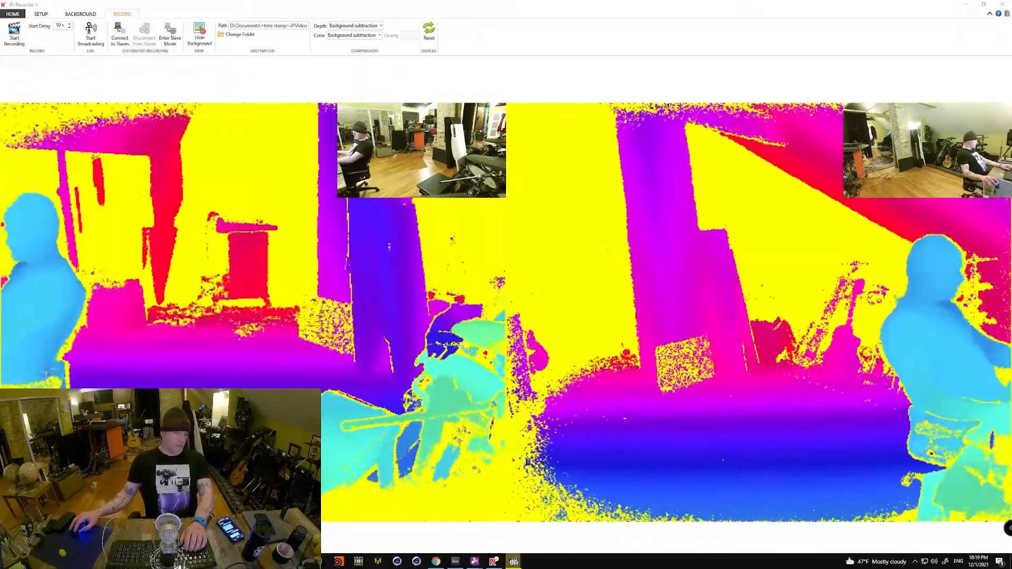
key(alt+Tab)
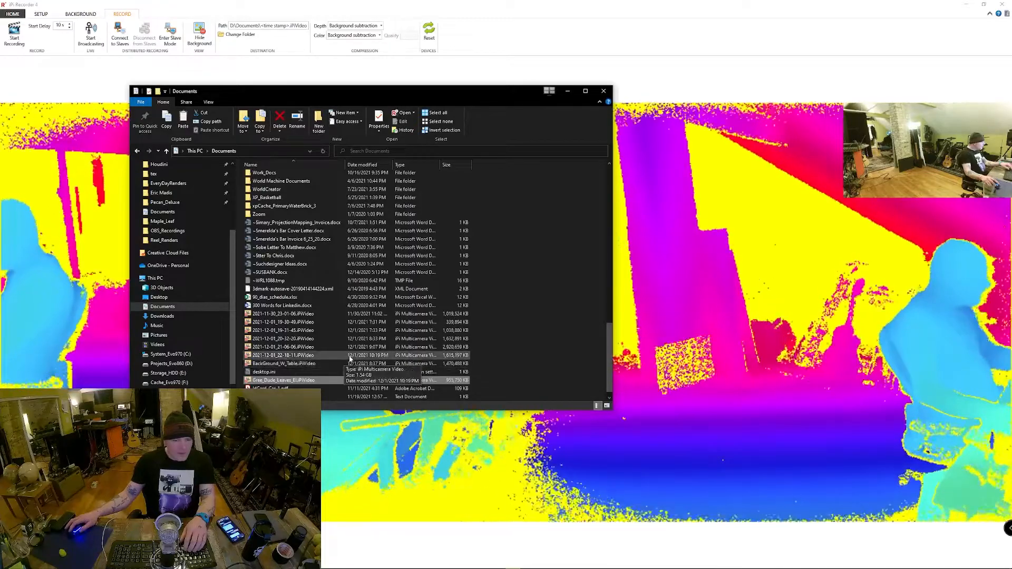
click(288, 357)
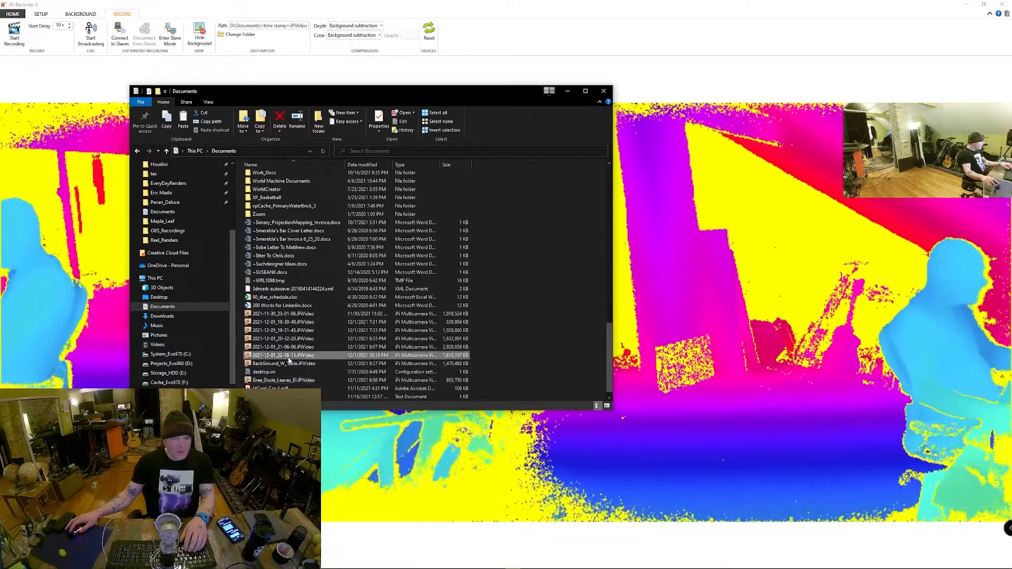
click(286, 357)
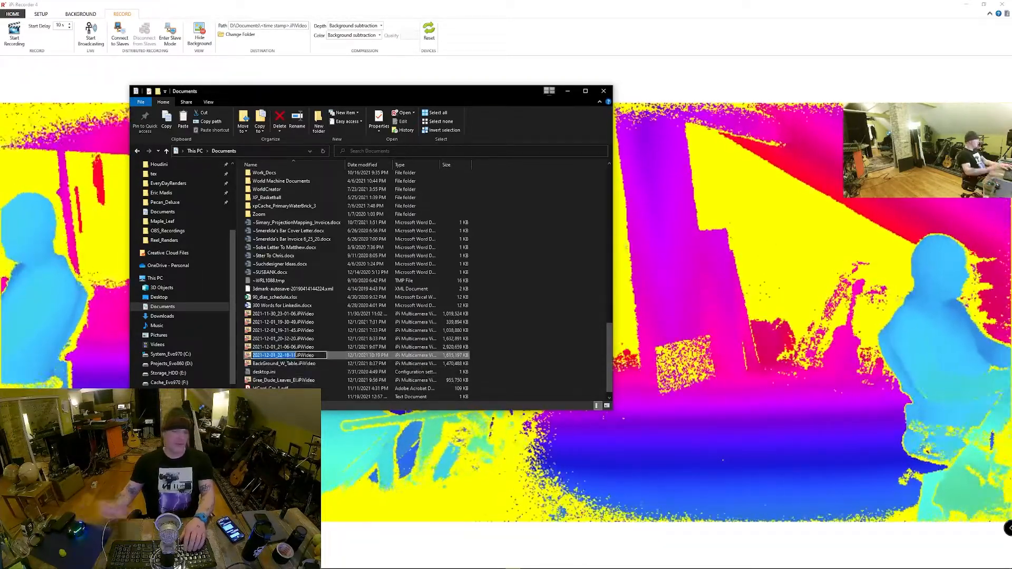
text(Green_D)
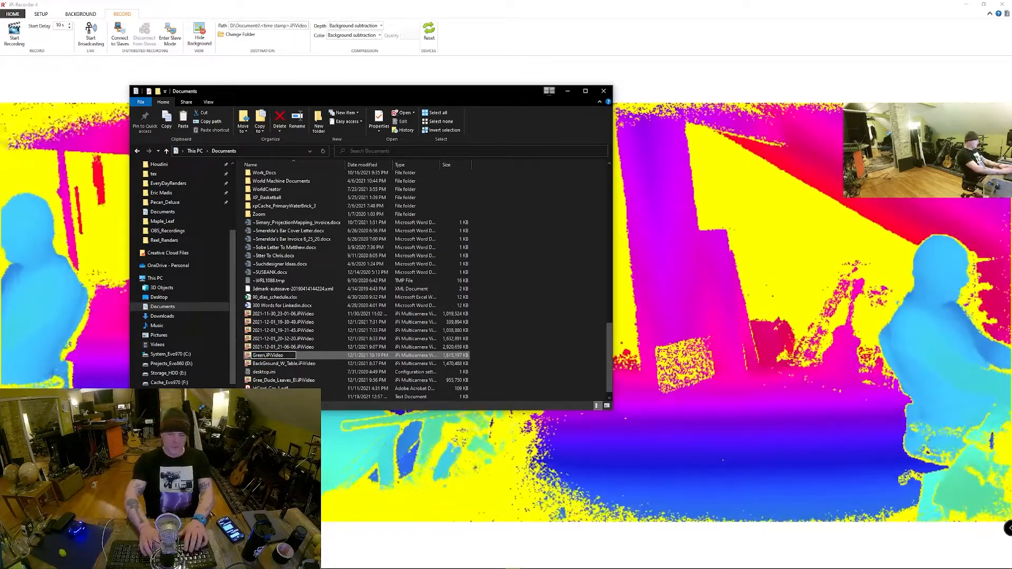
text(ude)
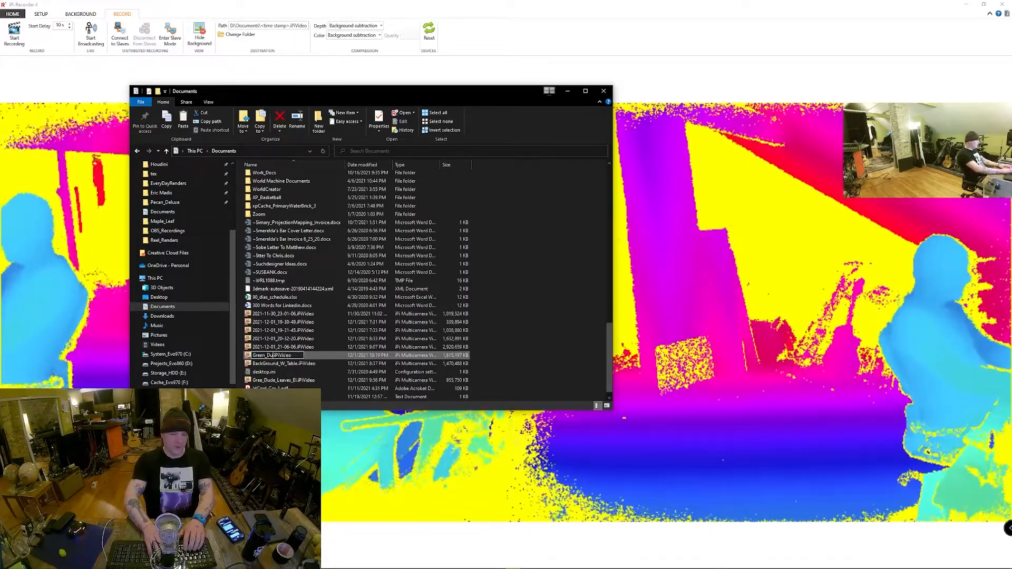
text(_Wav)
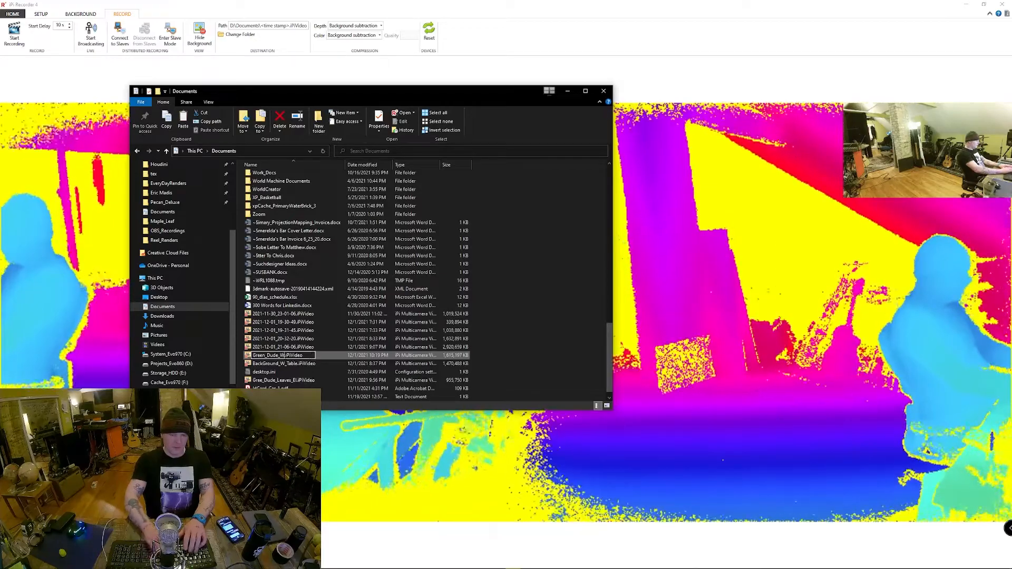
text(e)
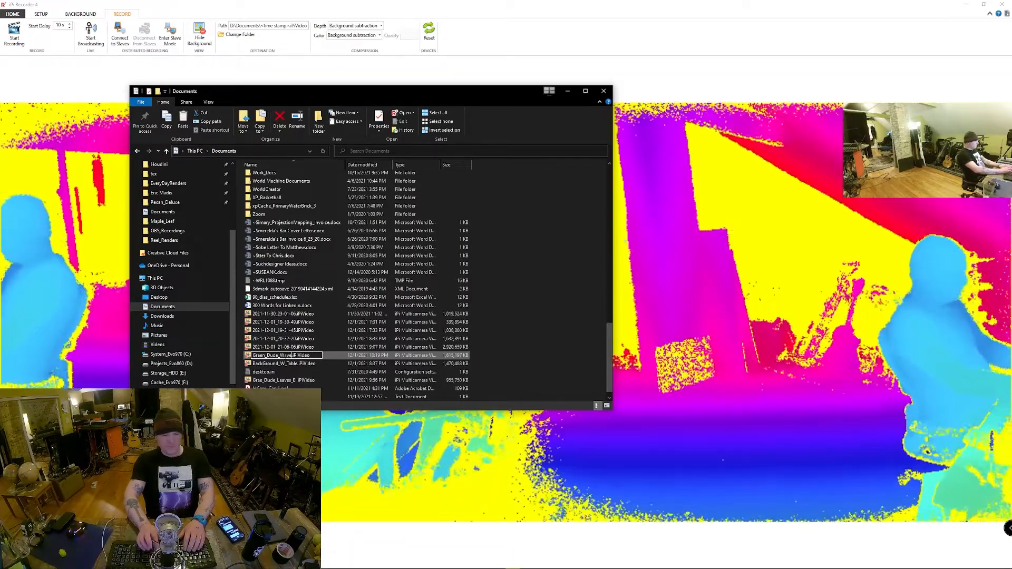
key(Return)
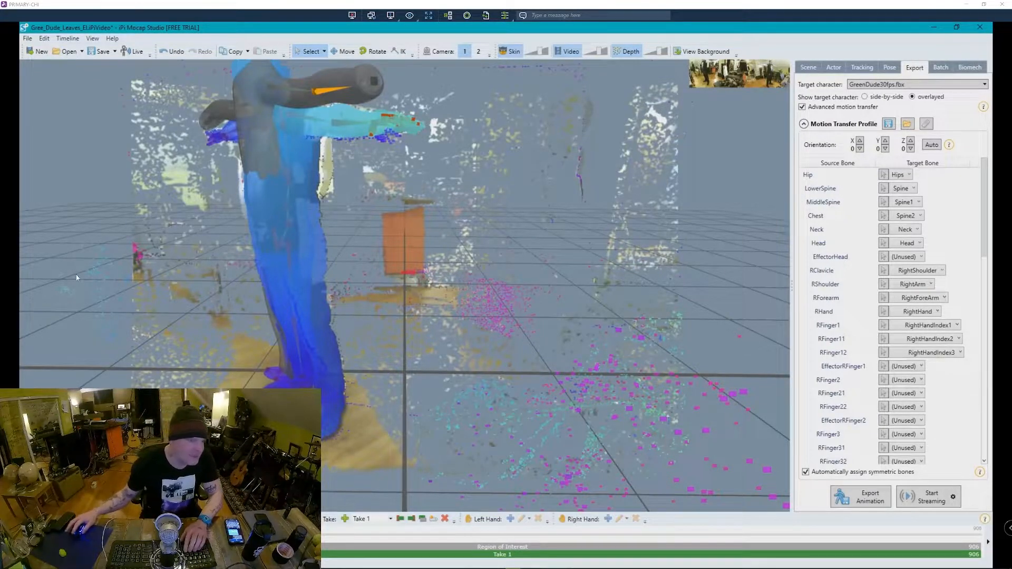
Step: Start a new iPi Mocap Studio project without saving the current one, using Green_Dude_Wave.iPiVideo from the IP_Data folder
click(28, 39)
click(50, 49)
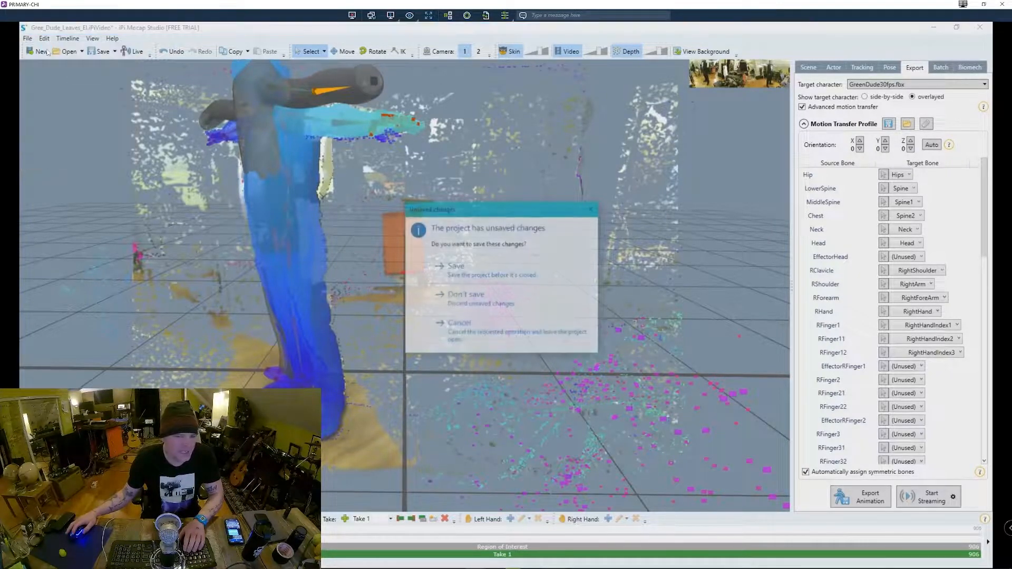
click(470, 303)
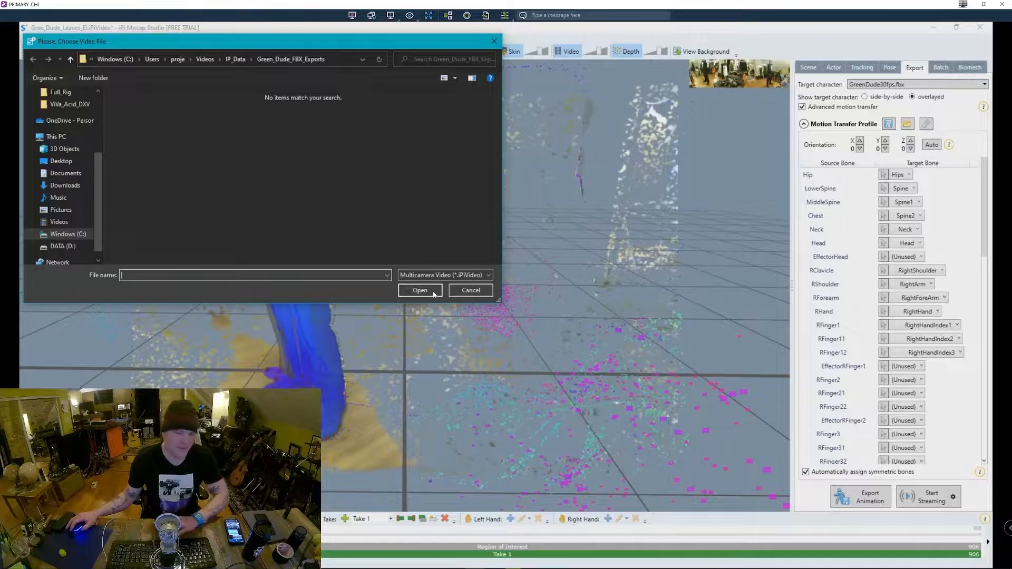
scroll(71, 153, up, 3)
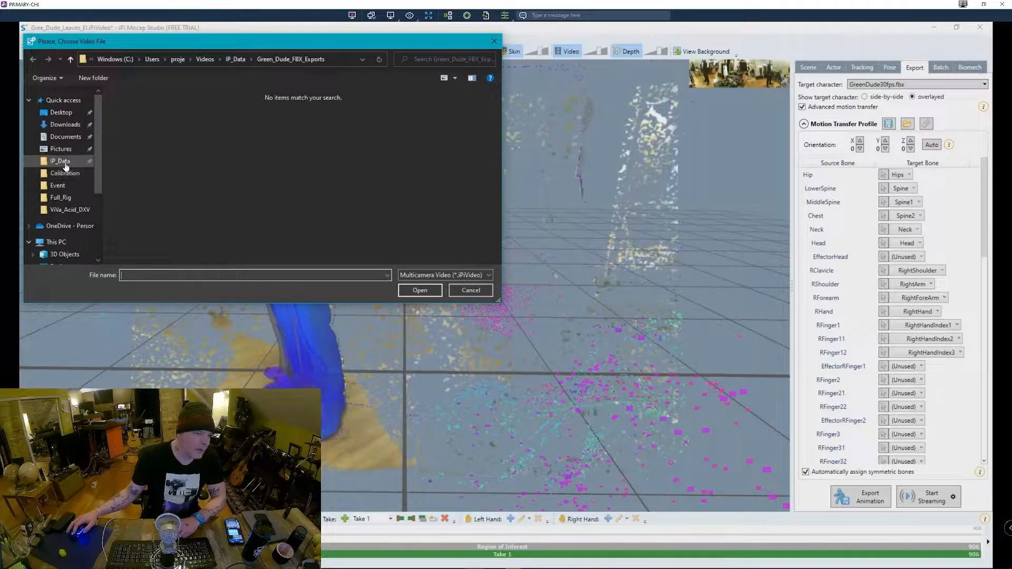
click(60, 161)
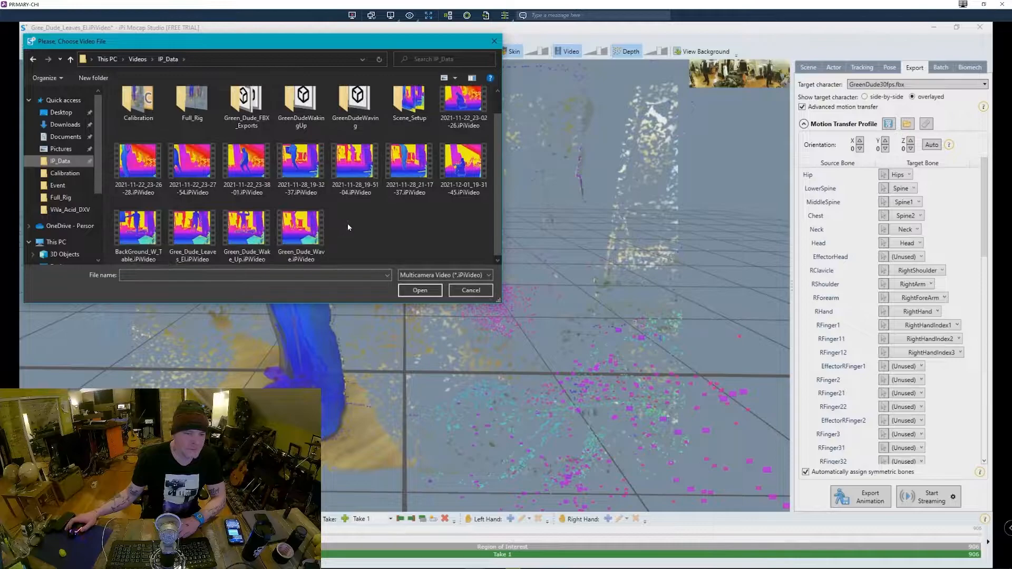
click(299, 234)
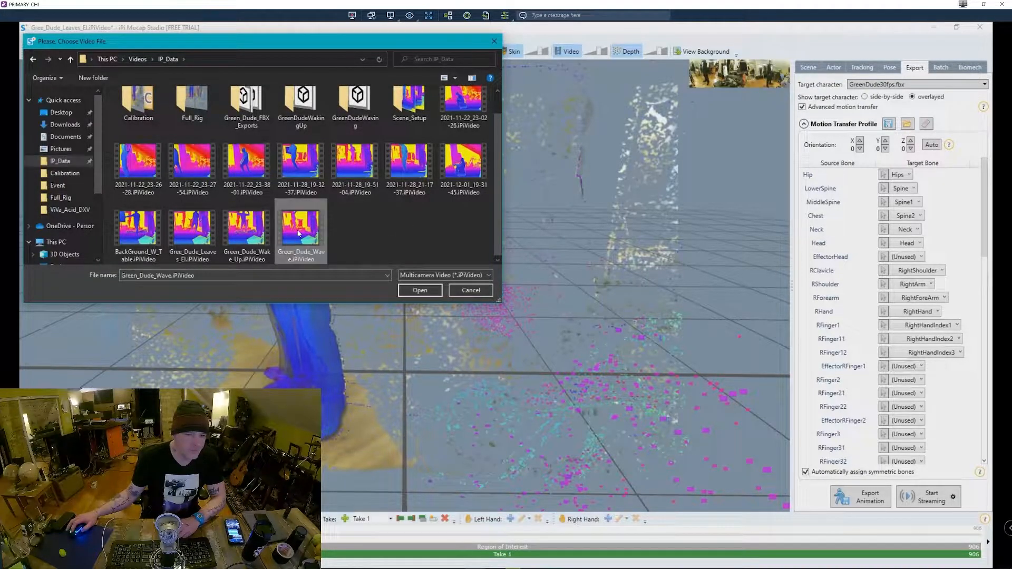
click(419, 291)
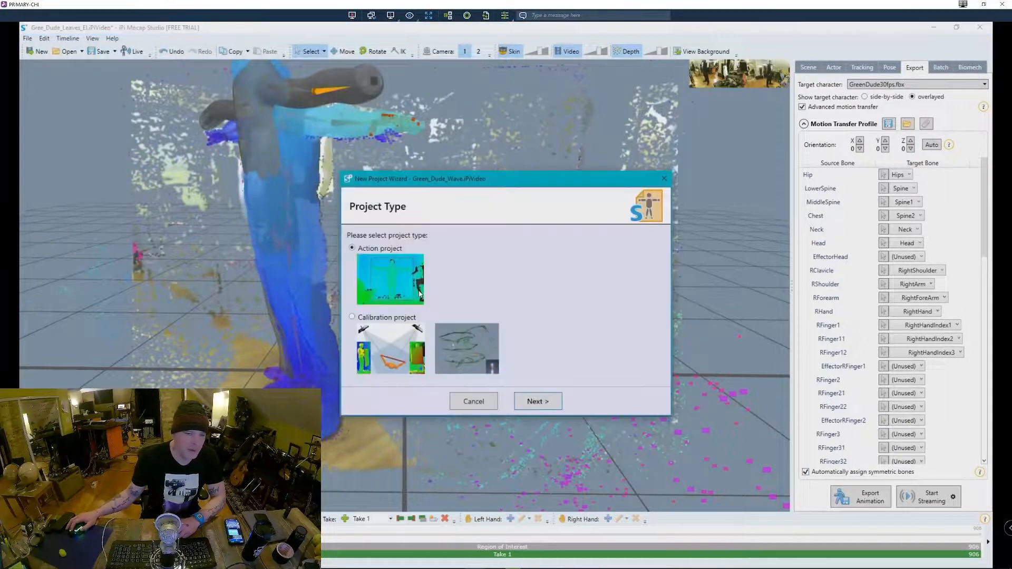
Step: Create an action project with the BackGround_W_Table.iPiCalib scene and one male actor, raising the actor height slightly
click(543, 403)
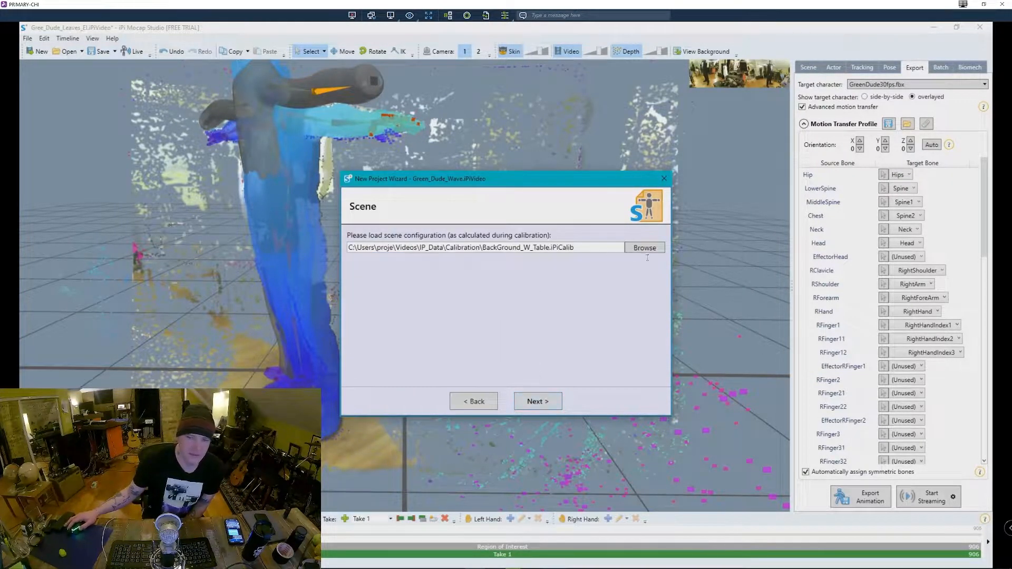
click(535, 402)
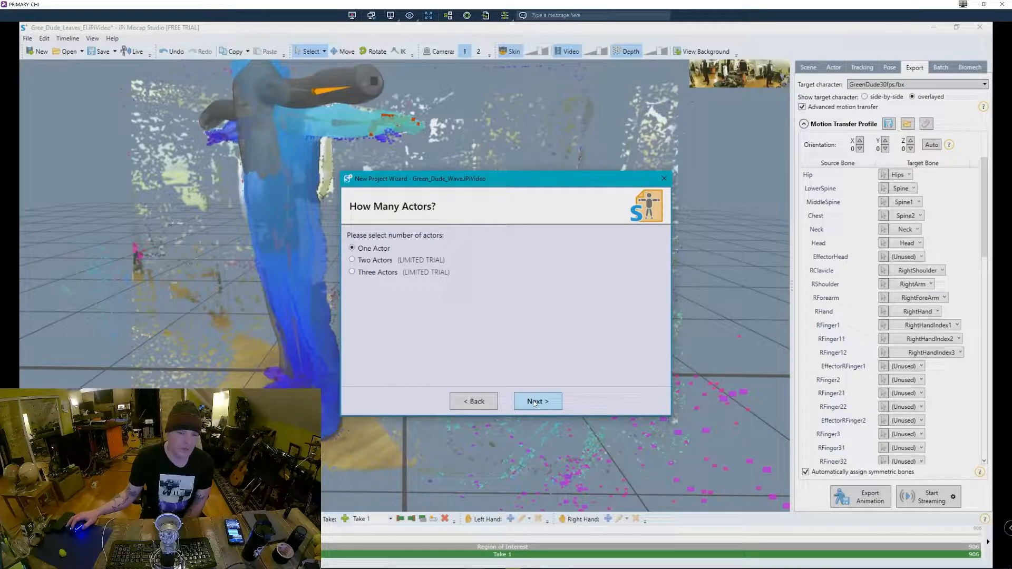
click(534, 403)
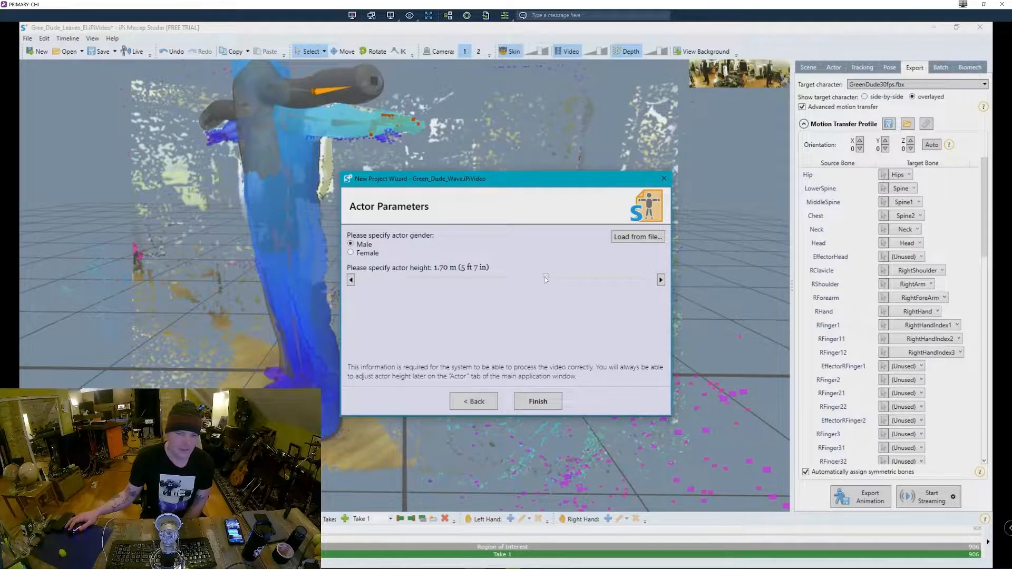
drag(545, 277, 569, 282)
click(538, 402)
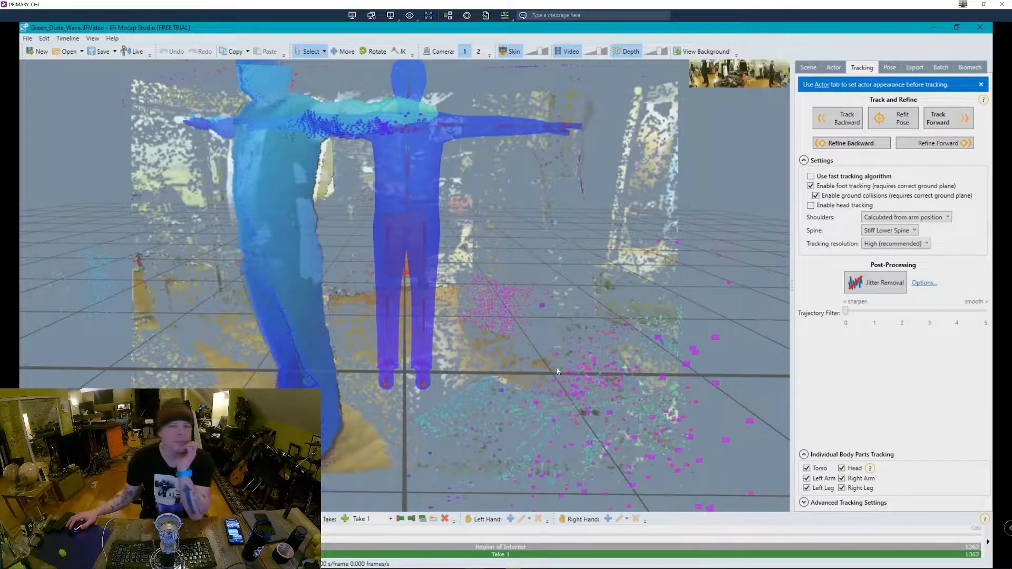
Step: Enable the fast tracking algorithm and head tracking for the take
click(811, 177)
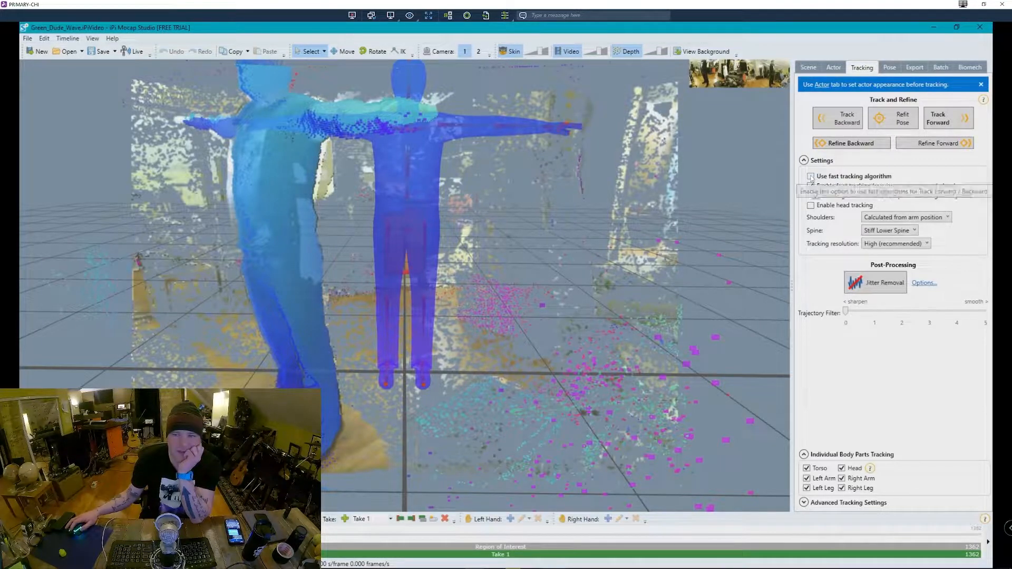
click(811, 207)
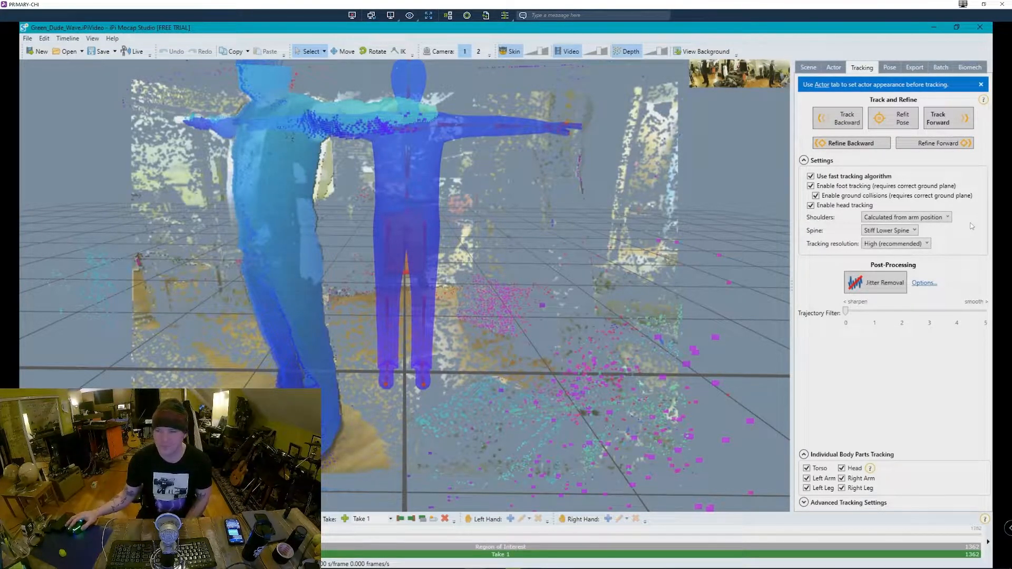
click(924, 283)
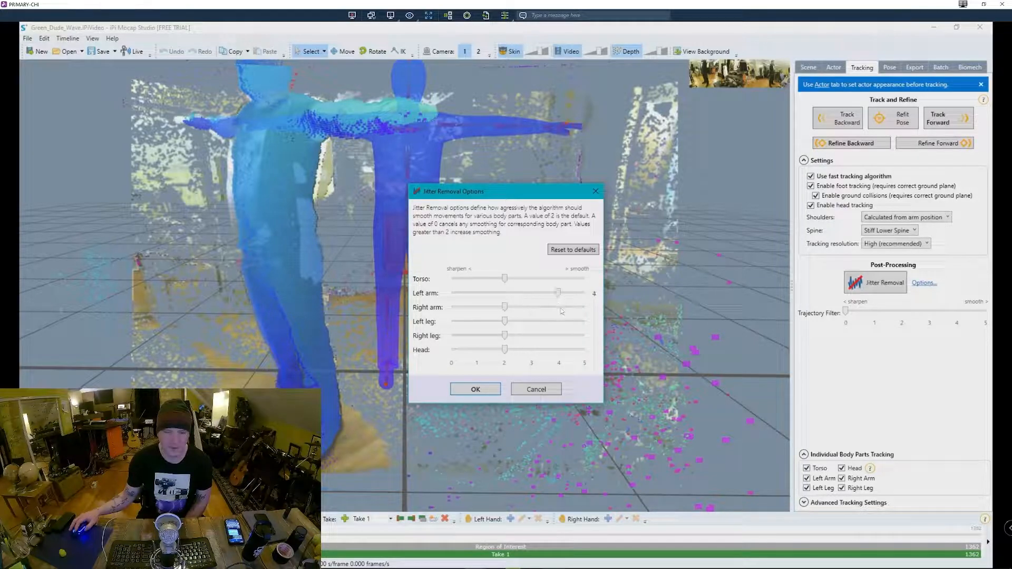
click(560, 336)
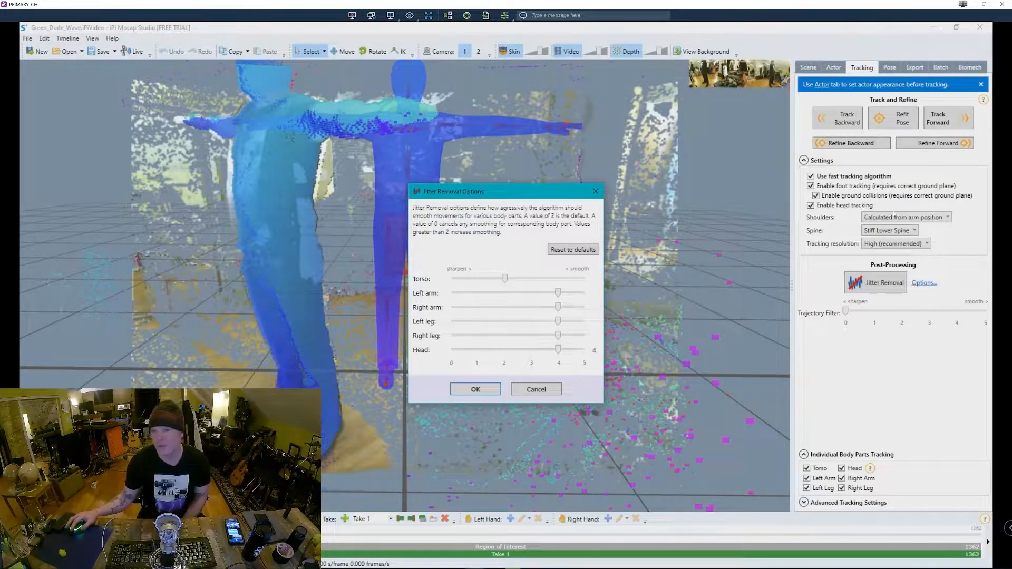
click(594, 192)
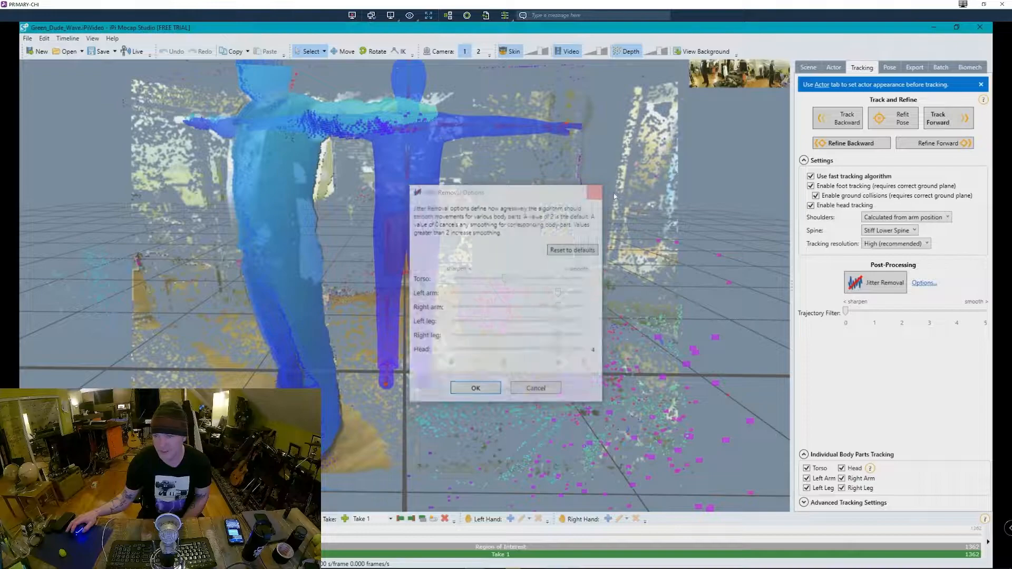
Step: Set the spine to Flexible Lower Spine and the trajectory filter to 4, and track the take forward
click(913, 232)
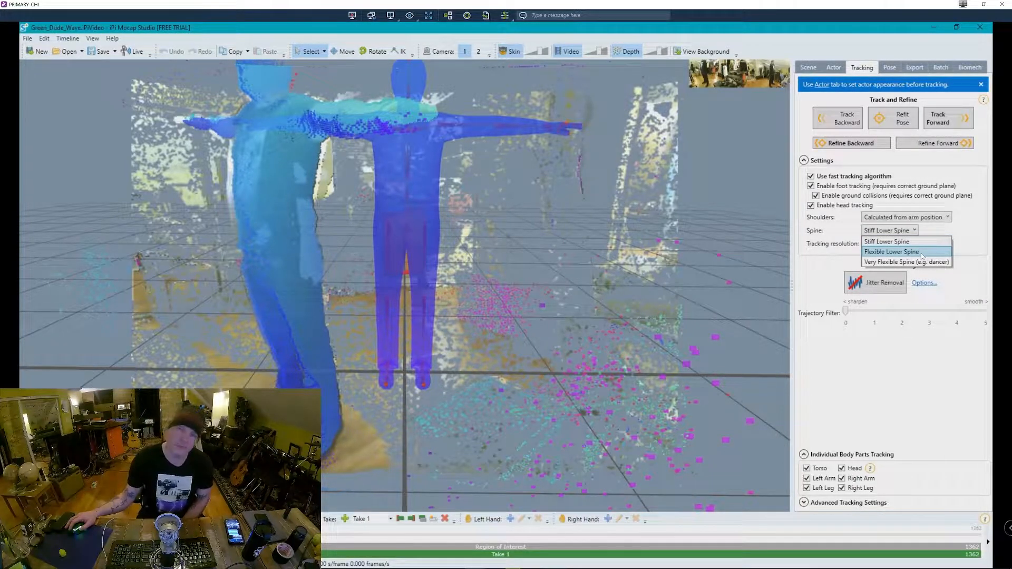
click(922, 252)
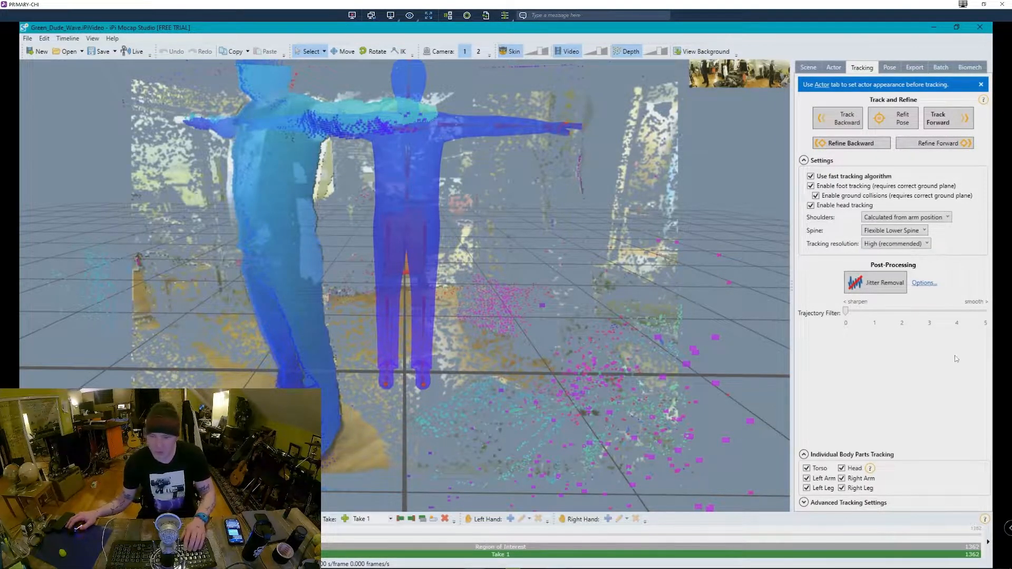
click(958, 315)
click(959, 315)
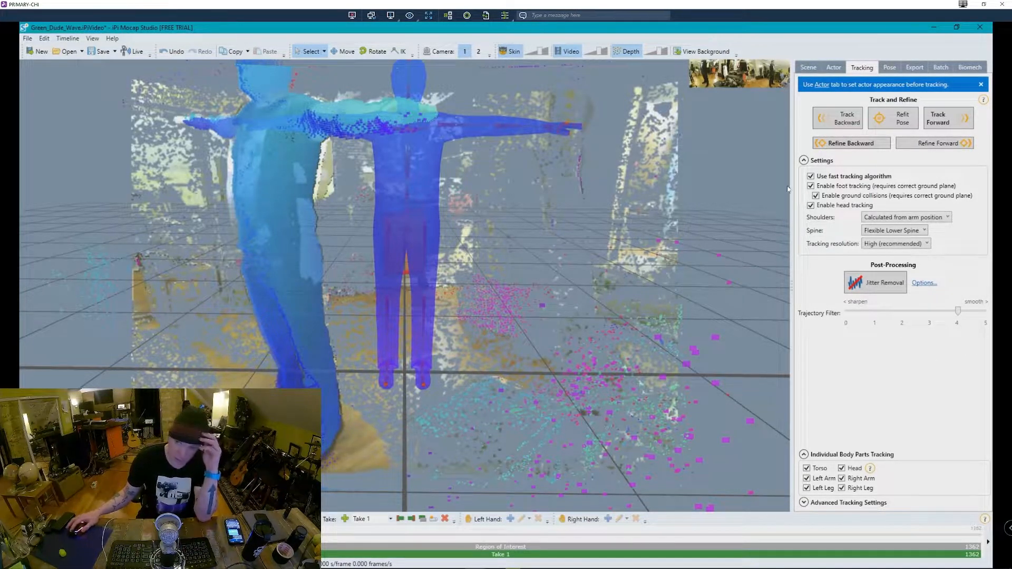
click(947, 121)
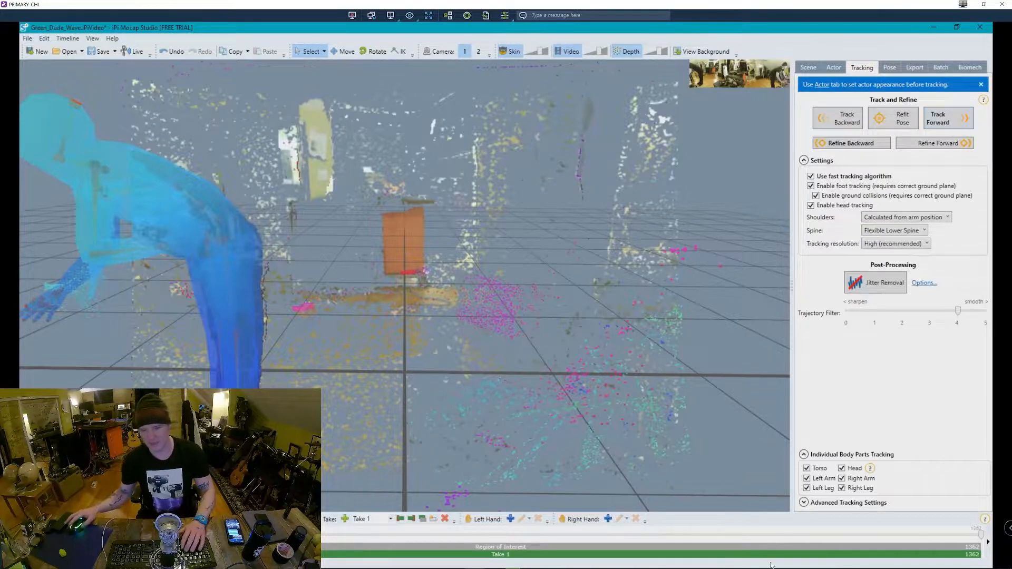
Step: Switch to the CreateStage_Reel_1.mp4 video, review its spaceship shots, stop playback and close the player
mouse_move(771, 568)
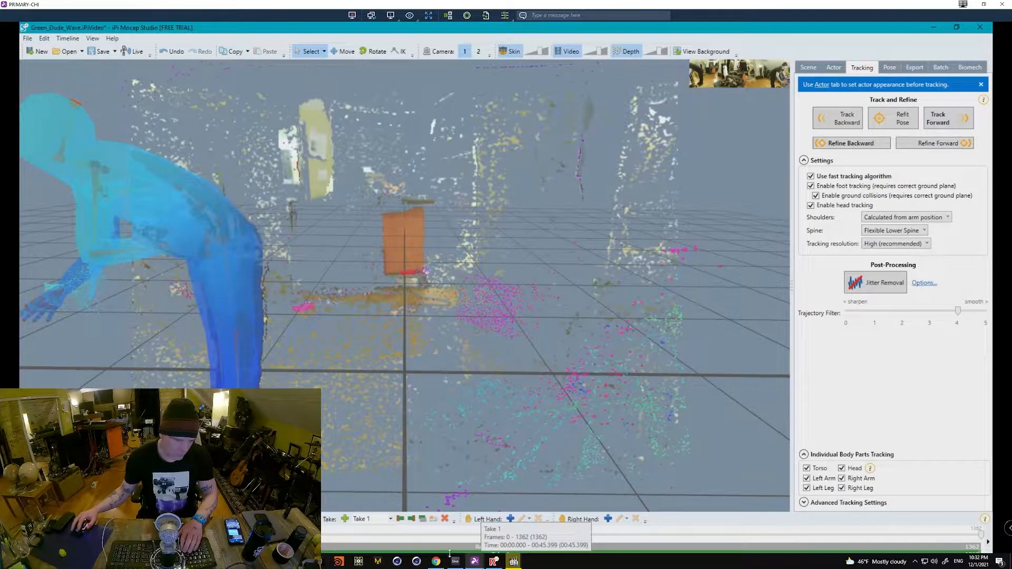
click(514, 562)
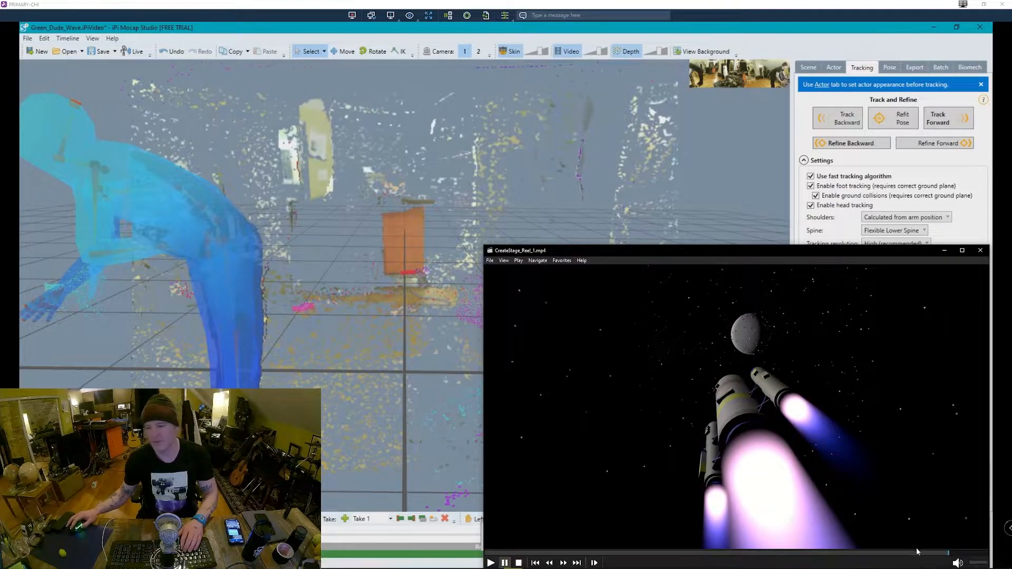
click(933, 553)
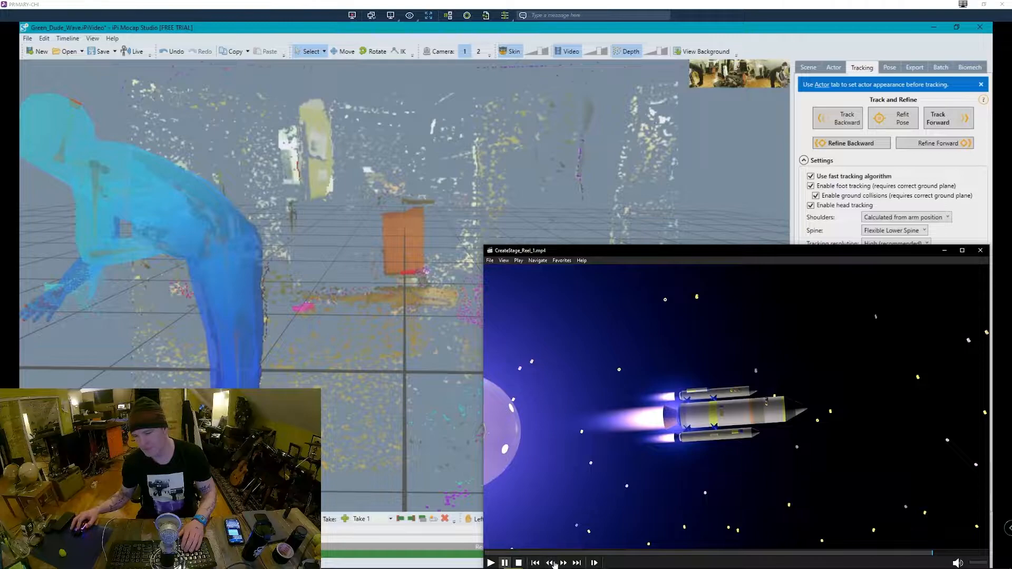
click(645, 471)
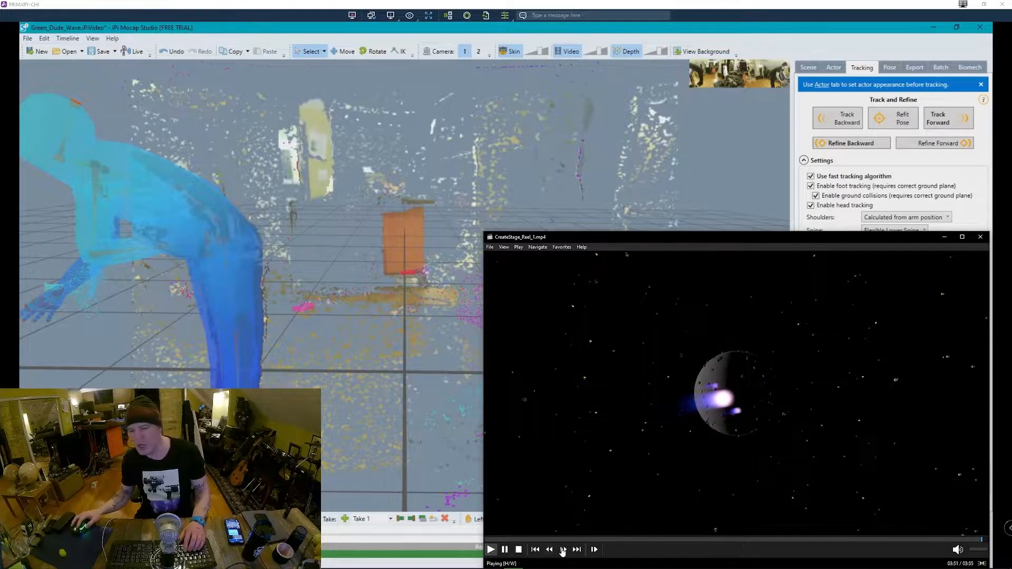
click(518, 550)
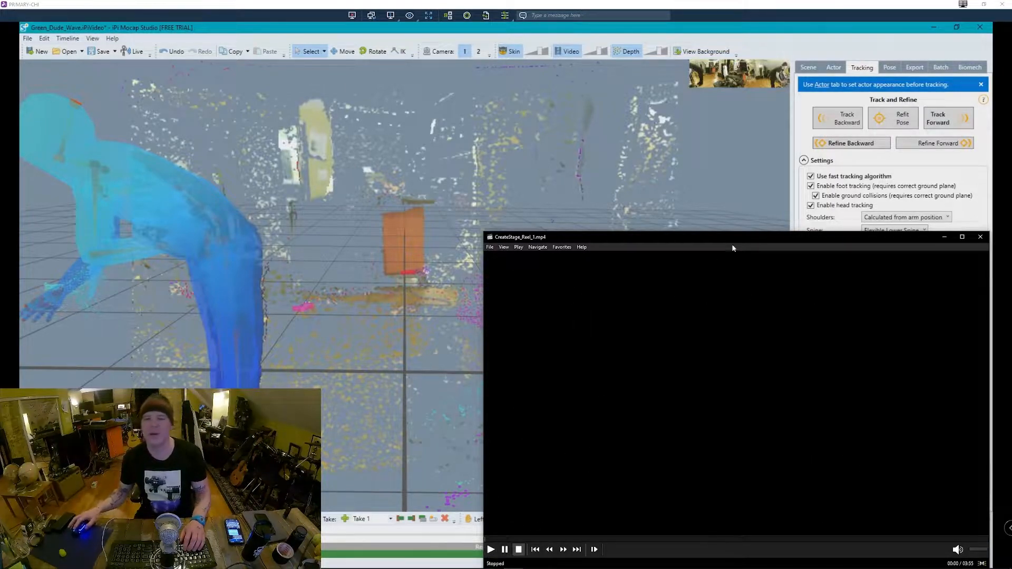
click(980, 236)
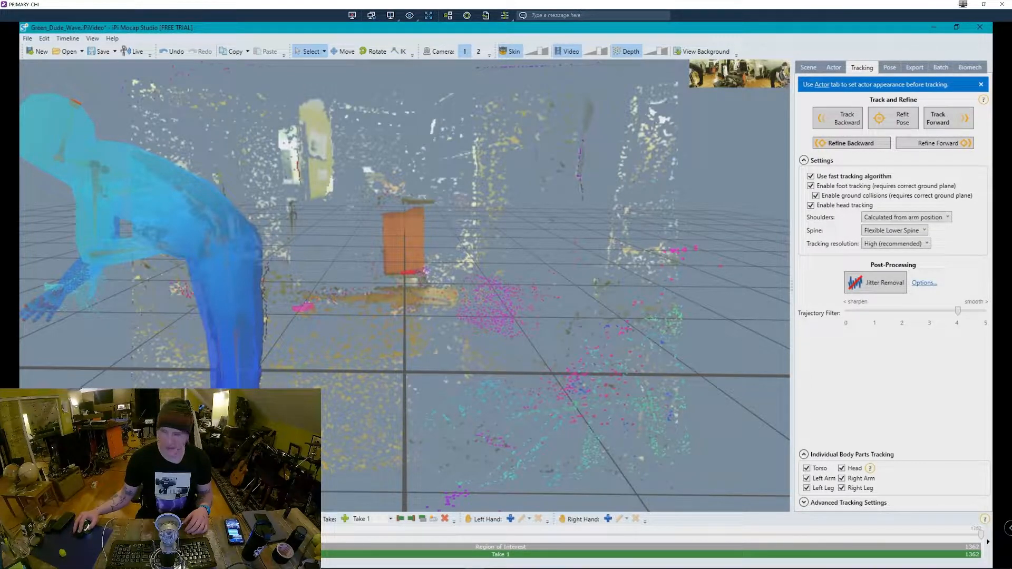
Step: Return to the first frame and set the jitter removal smoothing to 4 for the torso, both arms, both legs and the head
key(space)
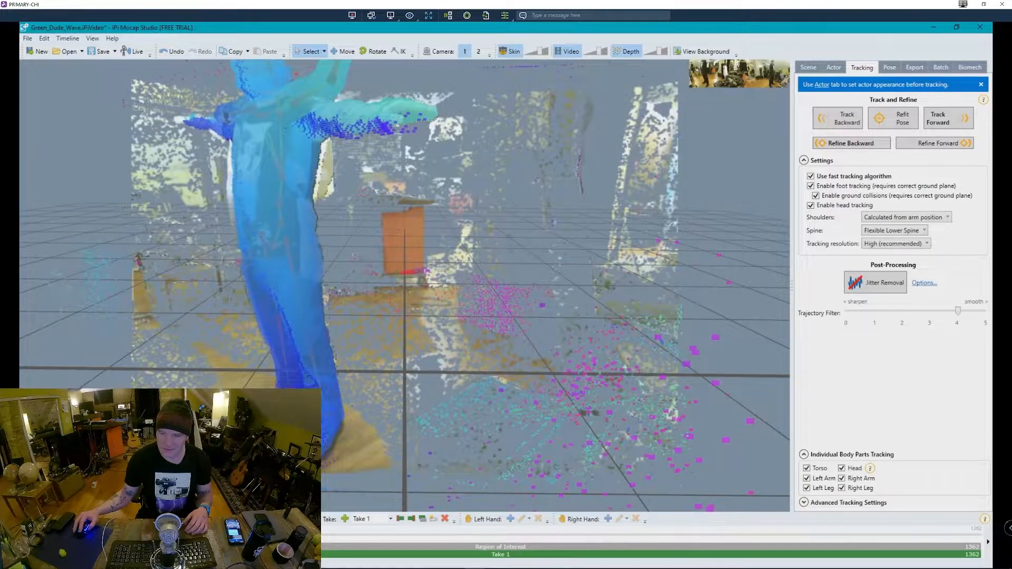
click(924, 284)
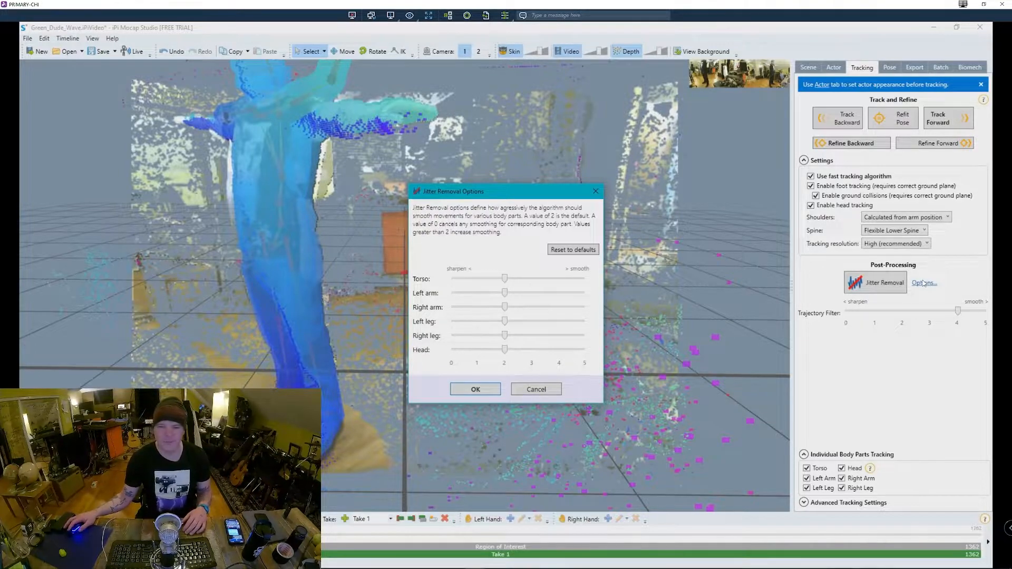
click(554, 277)
click(554, 278)
click(559, 294)
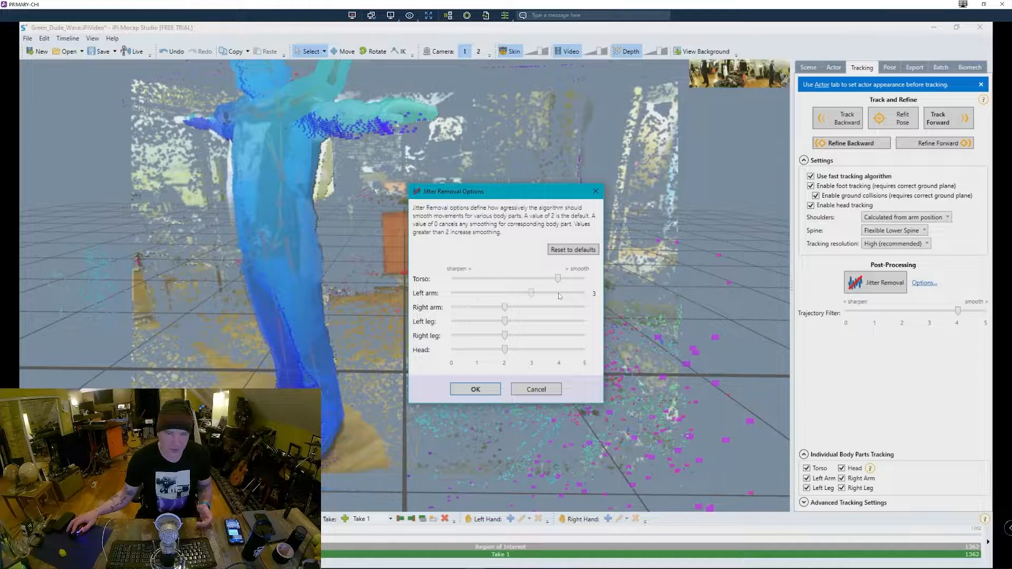
click(560, 294)
click(560, 308)
click(559, 307)
click(561, 322)
click(561, 322)
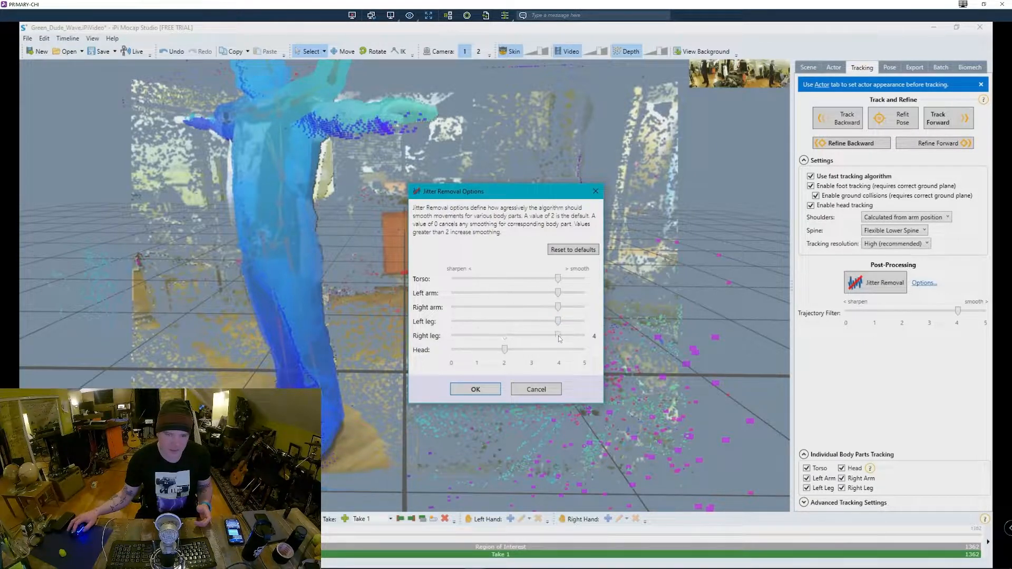
click(559, 351)
click(559, 351)
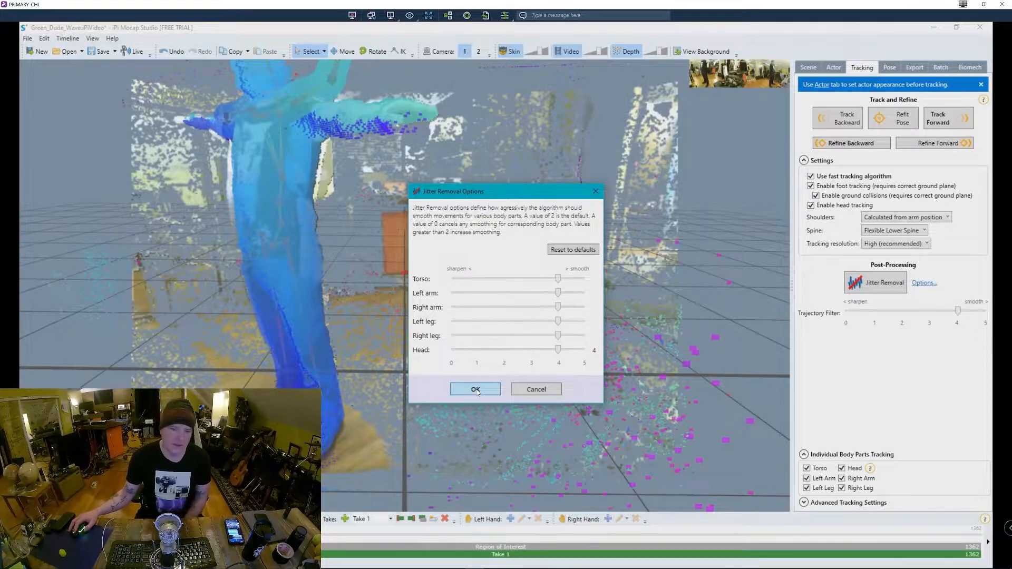
click(927, 232)
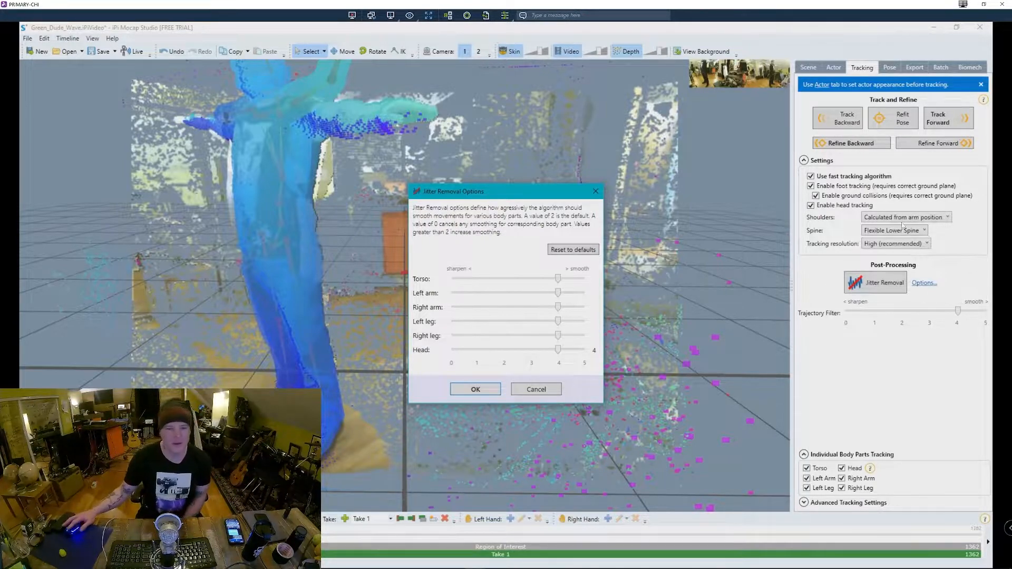
click(480, 390)
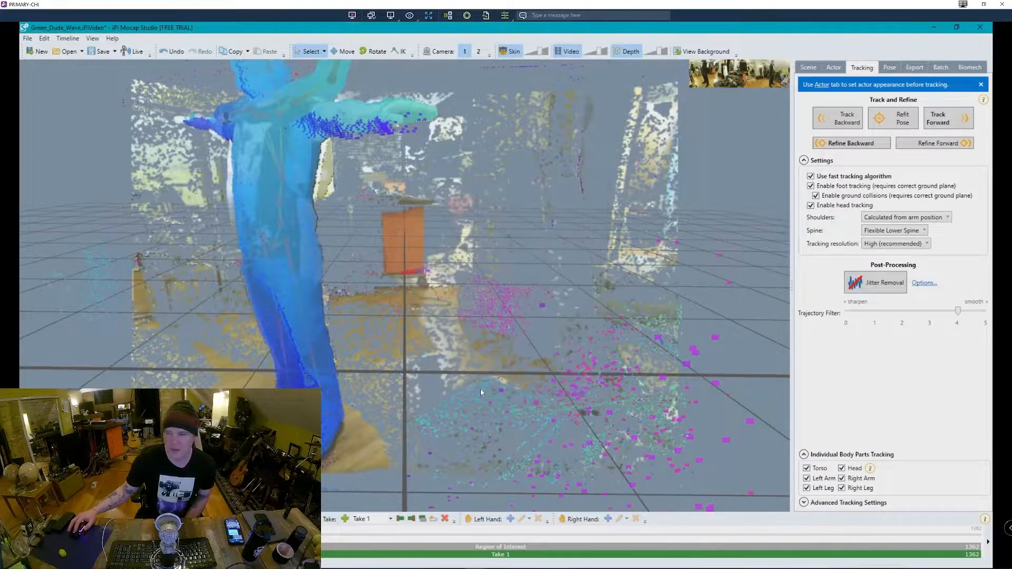
Step: Run Jitter Removal on the tracked take, set the trajectory filter to 1 and return to the first frame
click(899, 285)
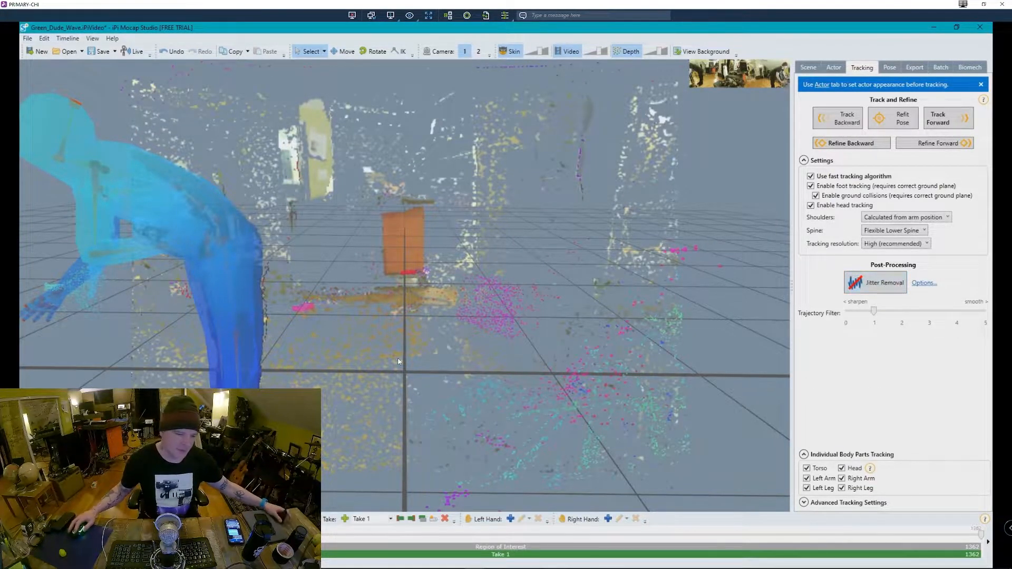
click(29, 535)
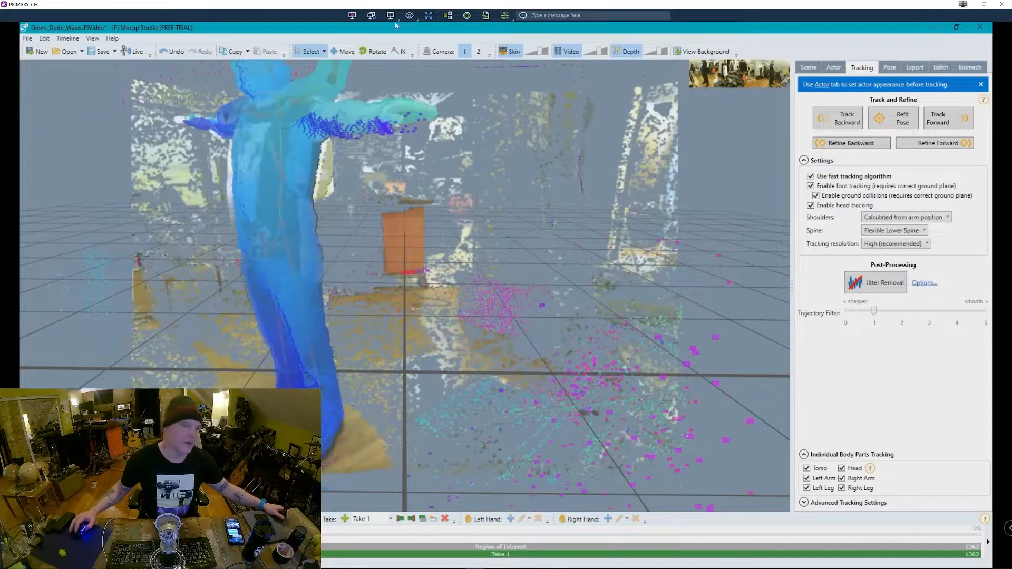
Step: Set the target character to the recent GreenDude30fps.fbx rig
click(27, 39)
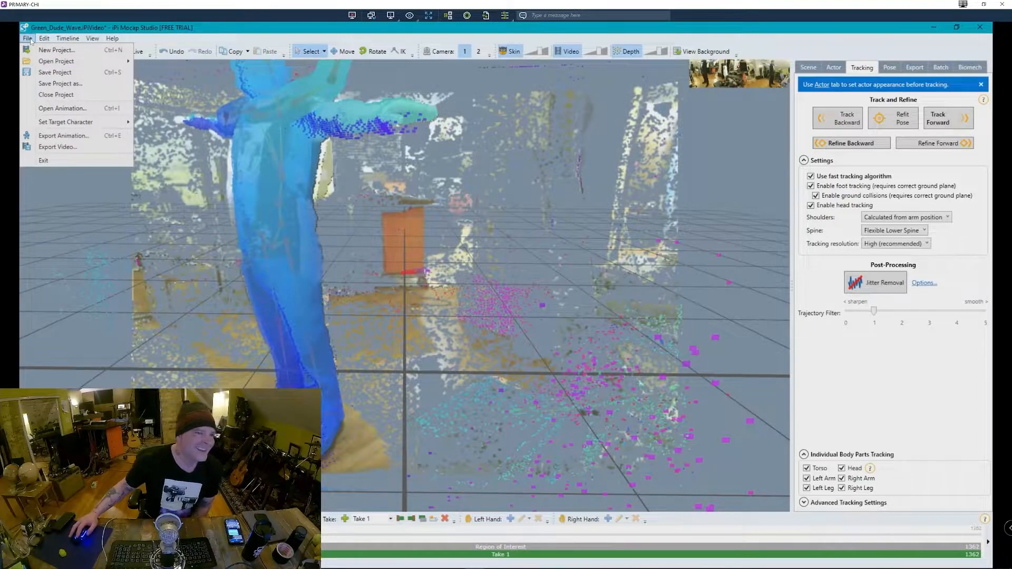
mouse_move(72, 123)
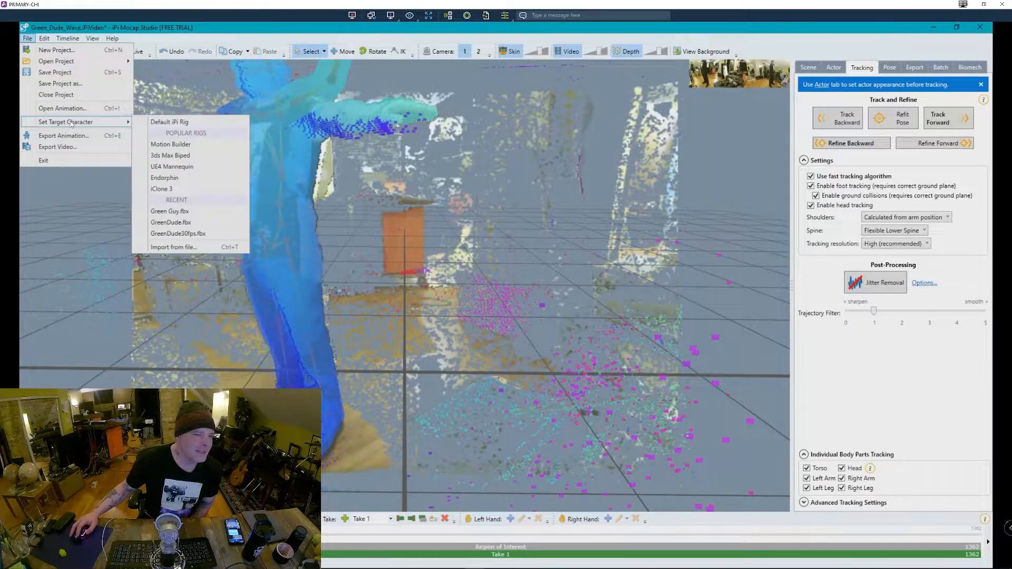
click(178, 233)
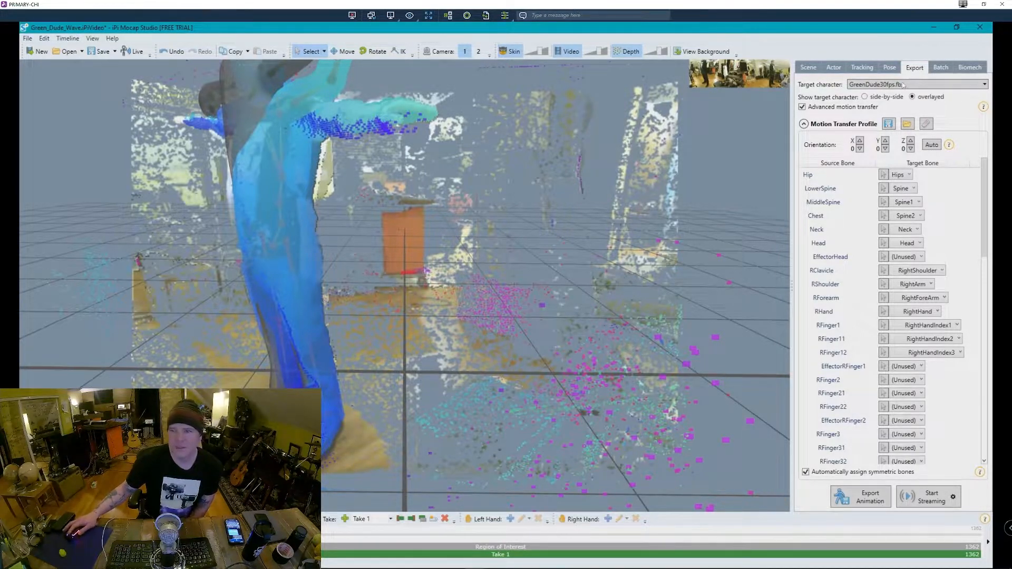
Step: Play the take with the target character shown side by side to check the retargeting, and return it to the overlaid display
click(865, 97)
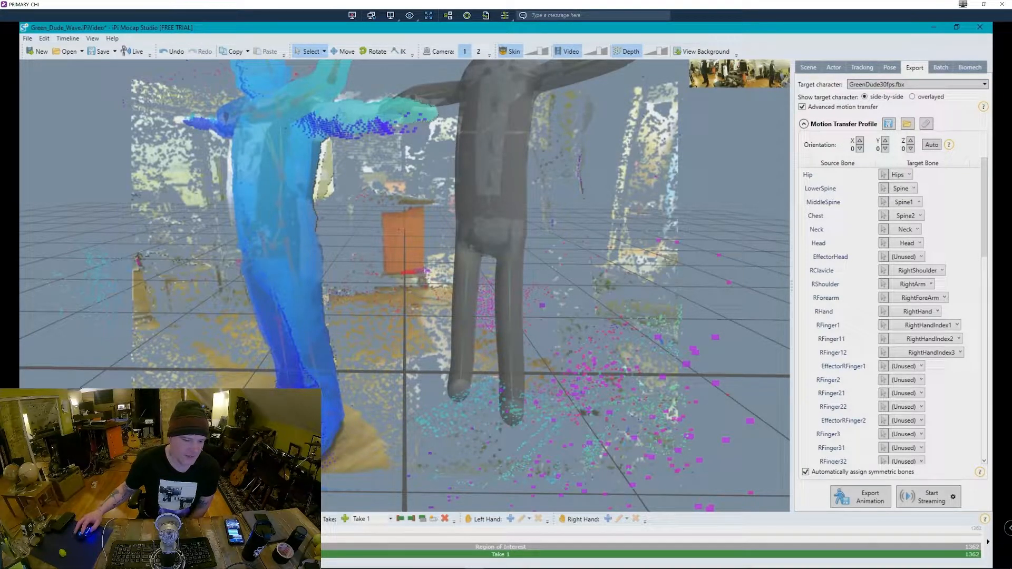
click(307, 519)
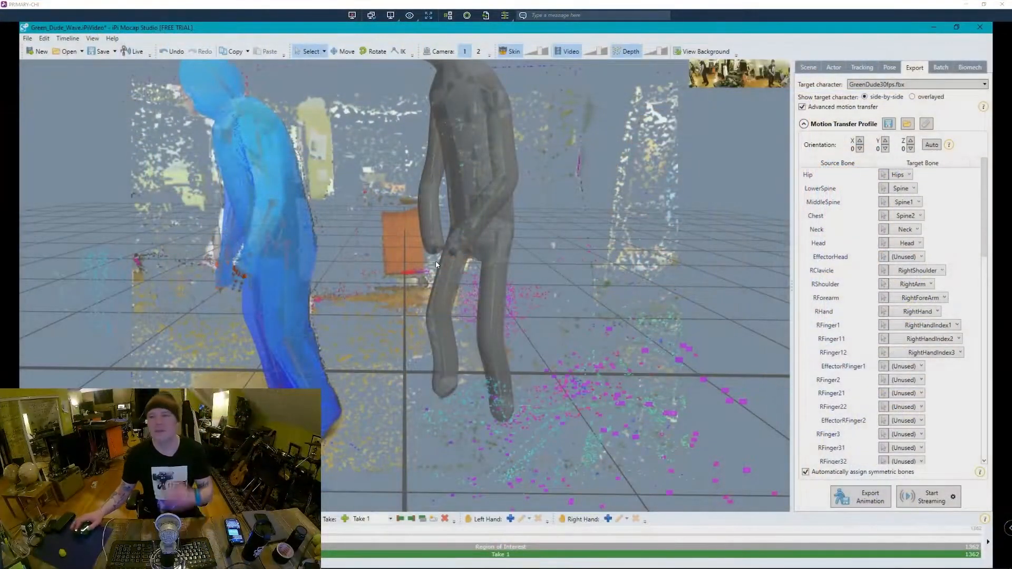
click(913, 97)
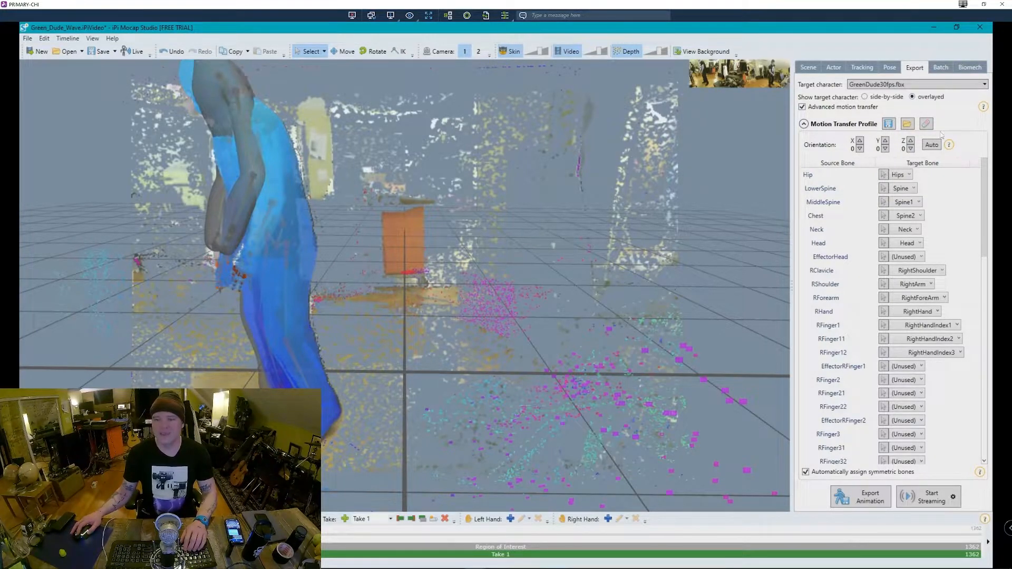
Step: Export the animation as Green_Dude_Wave FBX into Green_Dude_FBX_Exports, centring coordinates on the character's position at 24 fps
click(863, 500)
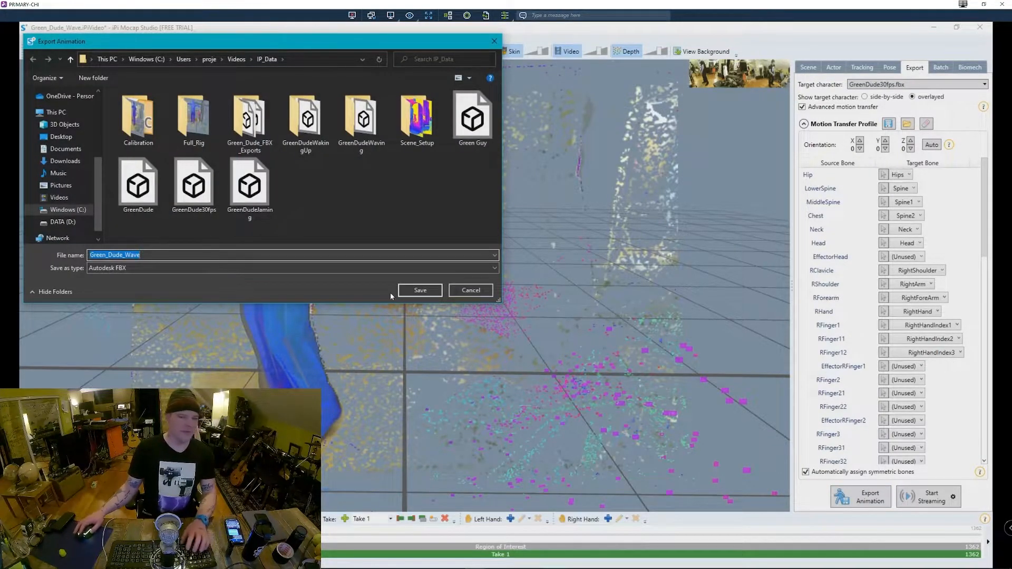
double_click(251, 119)
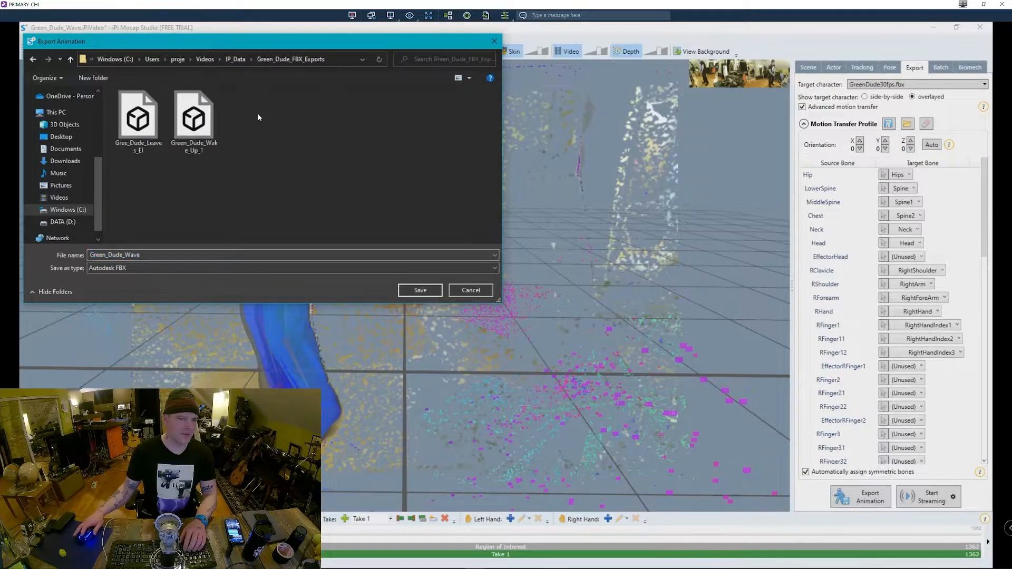
click(430, 292)
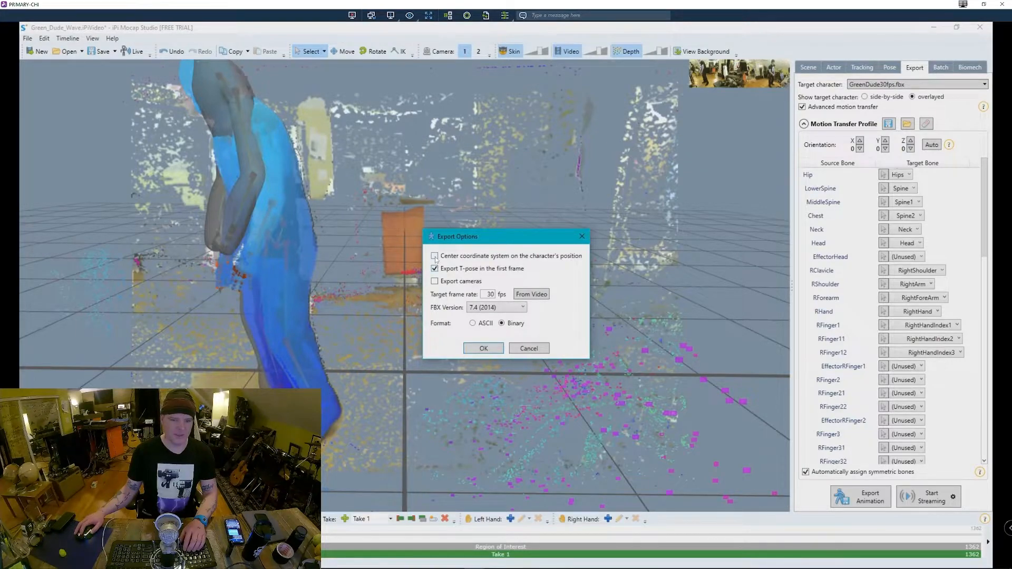
click(435, 256)
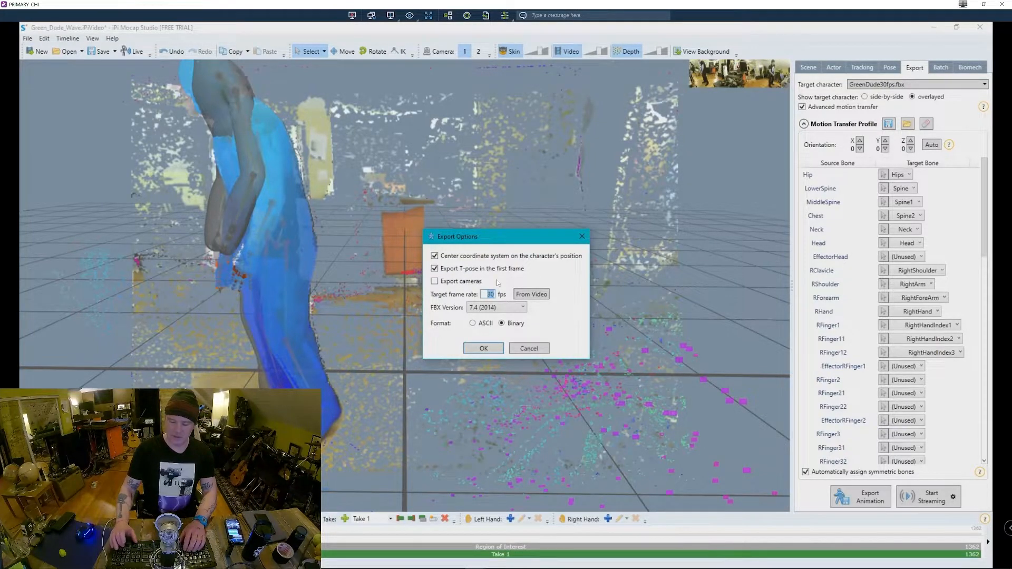
text(24)
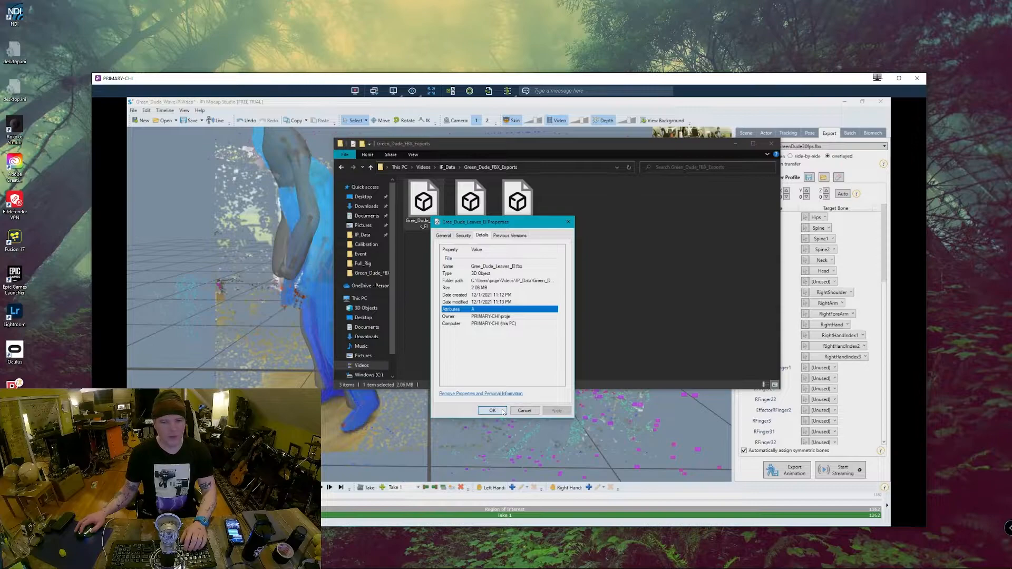
Step: Check the file details of the Gree_Dude_Leaves_El FBX in the Green_Dude_FBX_Exports folder and close its properties
click(492, 410)
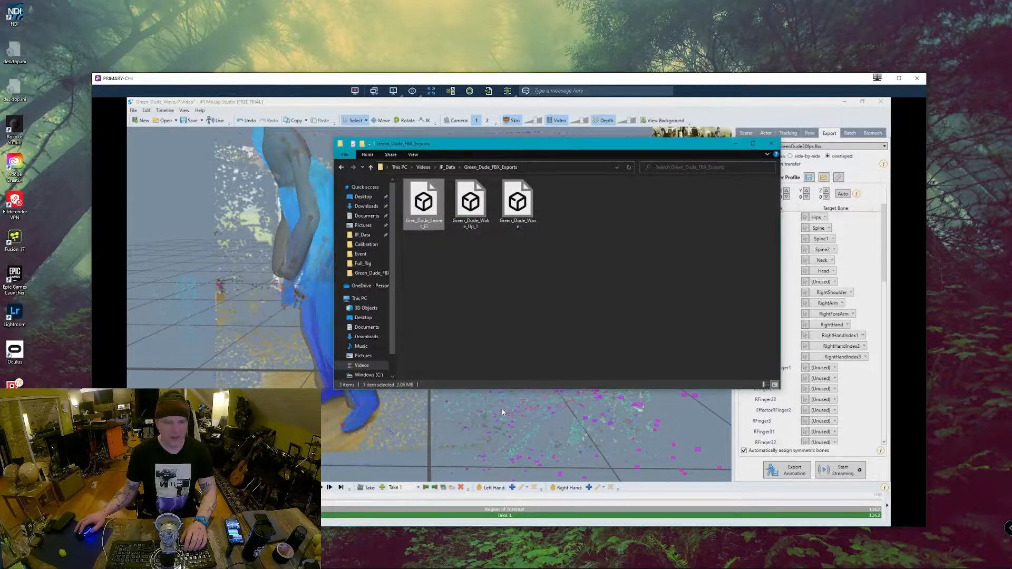